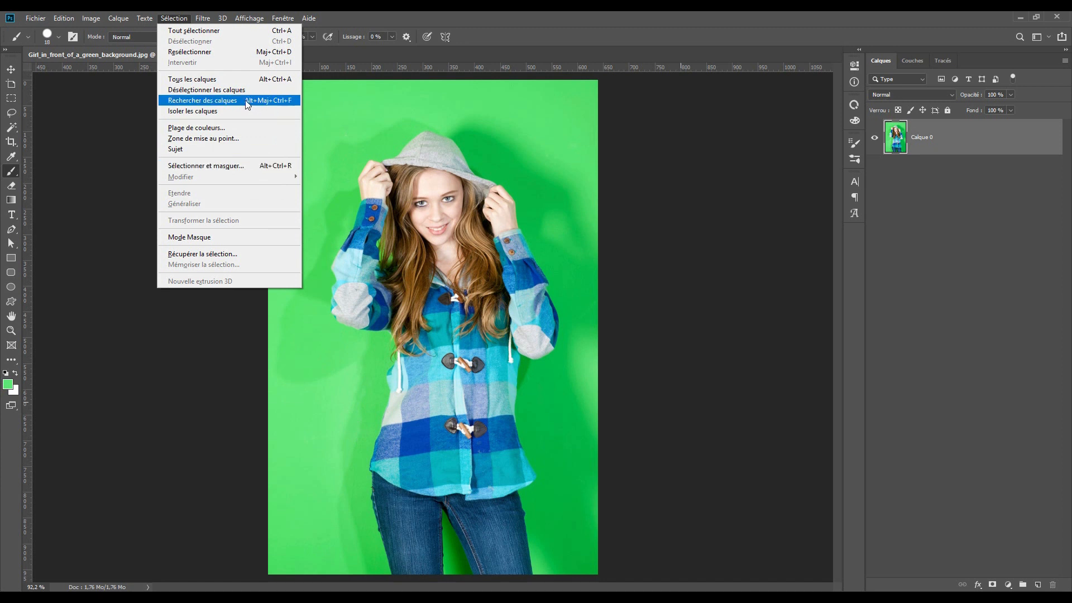
# Select the green background by colour range with a tolerance of about 185 and add a layer mask to Calque 0 that hides it.
pyautogui.click(249, 128)
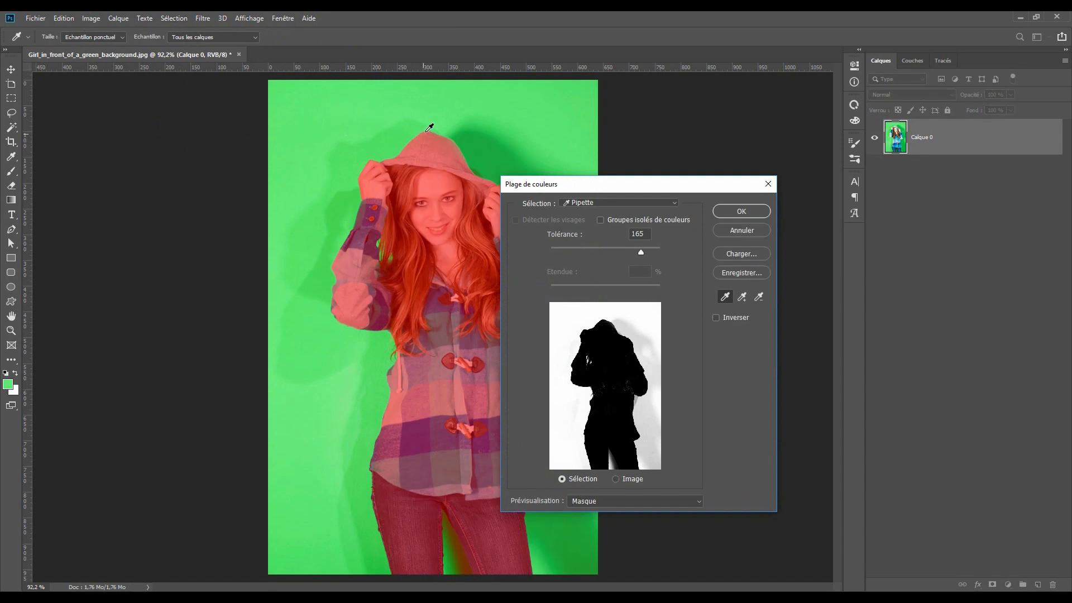
pyautogui.moveTo(641, 252)
pyautogui.mouseDown()
pyautogui.moveTo(632, 252)
pyautogui.moveTo(658, 256)
pyautogui.moveTo(630, 257)
pyautogui.moveTo(658, 259)
pyautogui.mouseUp()
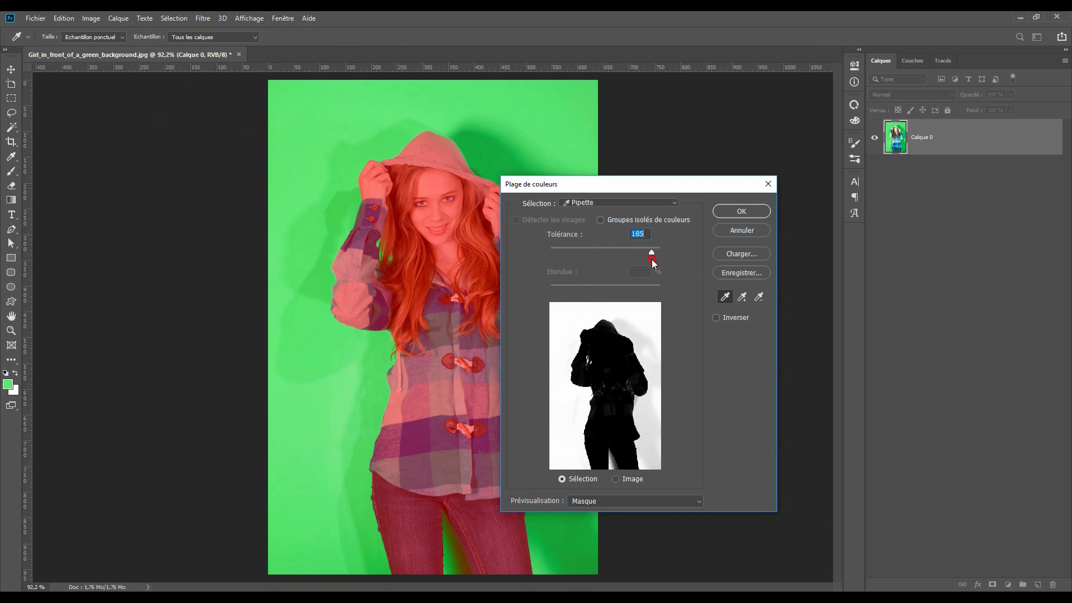
pyautogui.click(746, 214)
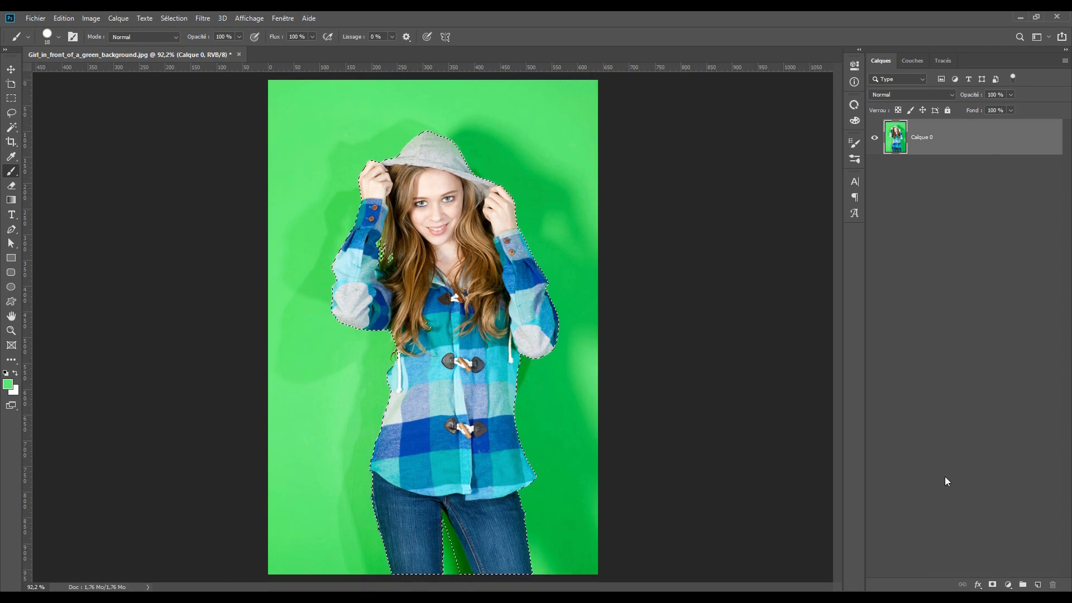
pyautogui.click(992, 585)
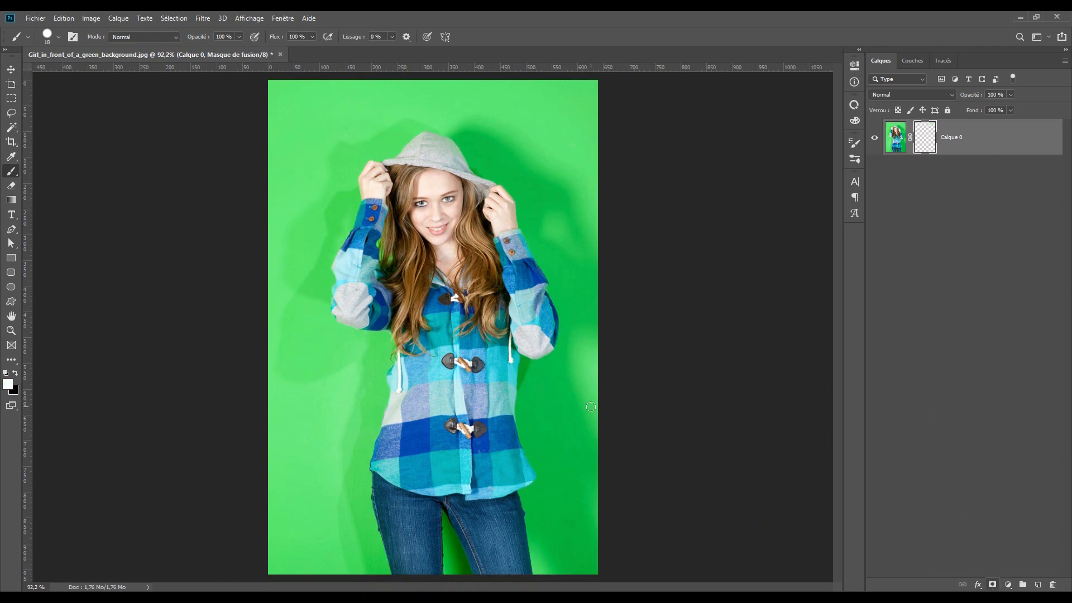
# Examine the masked figure's outline and surroundings closely for leftover green haze.
pyautogui.scroll(5, 566, 235)
pyautogui.moveTo(490, 552)
pyautogui.mouseDown()
pyautogui.moveTo(544, 369)
pyautogui.moveTo(542, 295)
pyautogui.moveTo(570, 456)
pyautogui.mouseUp()
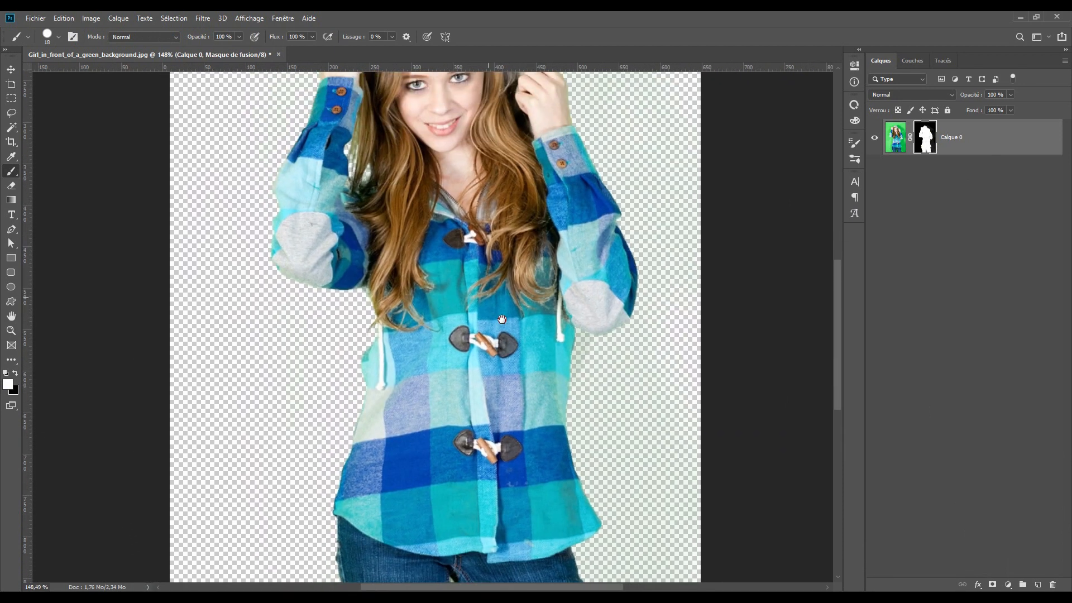
pyautogui.moveTo(444, 442)
pyautogui.mouseDown()
pyautogui.moveTo(455, 496)
pyautogui.moveTo(492, 567)
pyautogui.mouseUp()
pyautogui.moveTo(492, 390); pyautogui.dragTo(504, 427)
pyautogui.moveTo(508, 296); pyautogui.dragTo(513, 333)
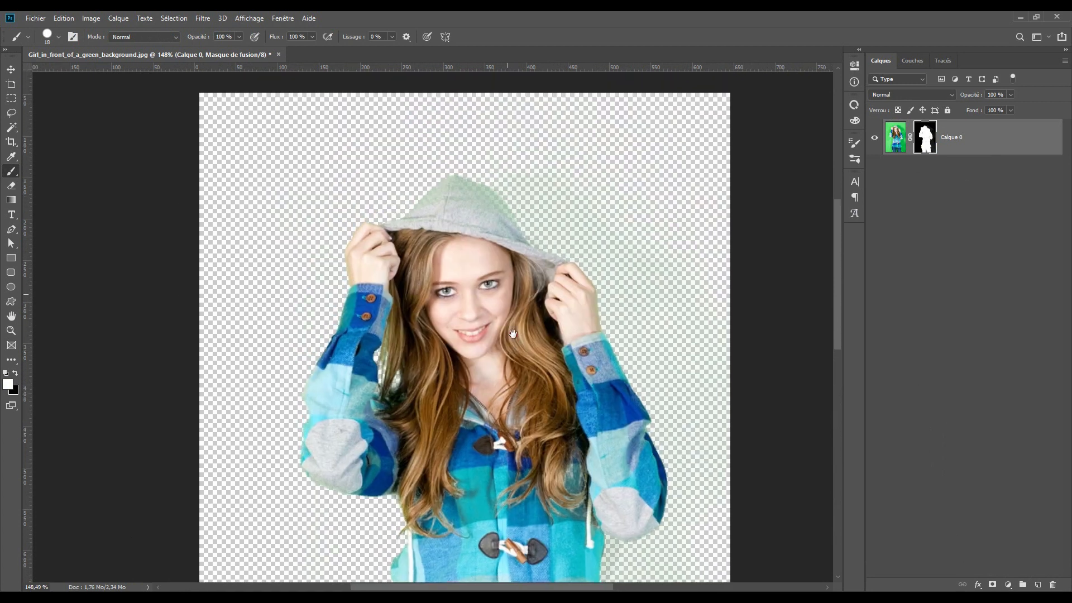
pyautogui.scroll(8, 507, 247)
pyautogui.moveTo(493, 208); pyautogui.dragTo(565, 347)
pyautogui.moveTo(542, 280)
pyautogui.mouseDown()
pyautogui.moveTo(581, 347)
pyautogui.moveTo(490, 292)
pyautogui.mouseUp()
# Set the brush to 31 px and paint black on Calque 0's mask over the green haze beside the figure.
pyautogui.press('x')
pyautogui.press('x')
pyautogui.moveTo(602, 286)
pyautogui.mouseDown()
pyautogui.moveTo(661, 405)
pyautogui.moveTo(638, 279)
pyautogui.mouseUp()
pyautogui.moveTo(750, 387)
pyautogui.mouseDown()
pyautogui.moveTo(629, 239)
pyautogui.moveTo(518, 249)
pyautogui.mouseUp()
pyautogui.keyDown('alt'); pyautogui.rightClick(553, 185); pyautogui.keyUp('alt')
pyautogui.moveTo(554, 185)
pyautogui.mouseDown()
pyautogui.moveTo(657, 248)
pyautogui.moveTo(754, 434)
pyautogui.mouseUp()
pyautogui.moveTo(540, 230)
pyautogui.mouseDown()
pyautogui.moveTo(696, 460)
pyautogui.moveTo(544, 157)
pyautogui.moveTo(695, 374)
pyautogui.mouseUp()
pyautogui.moveTo(568, 205)
pyautogui.mouseDown()
pyautogui.moveTo(557, 143)
pyautogui.moveTo(648, 330)
pyautogui.mouseUp()
pyautogui.moveTo(681, 408); pyautogui.dragTo(681, 241)
pyautogui.rightClick(672, 397)
pyautogui.moveTo(760, 427); pyautogui.dragTo(744, 425)
pyautogui.press('Return')
pyautogui.moveTo(625, 272); pyautogui.dragTo(570, 482)
pyautogui.moveTo(570, 482); pyautogui.dragTo(621, 375)
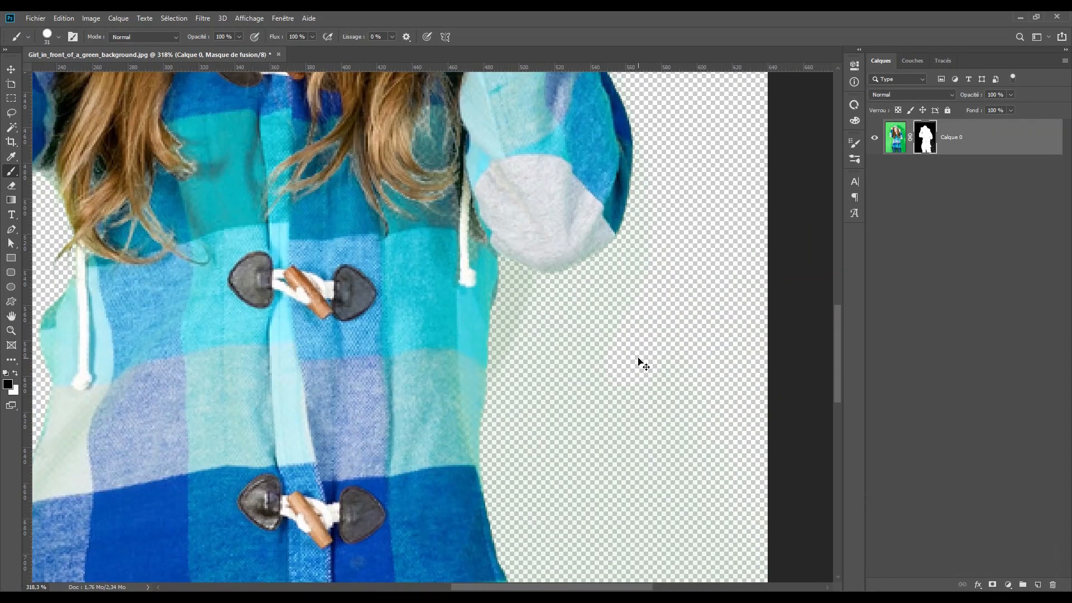
# Apply Levels to Calque 0's mask, raising the black input level just past the histogram's dark peaks to clear the haze.
pyautogui.hotkey('ctrl', 'l')
pyautogui.rightClick(640, 357)
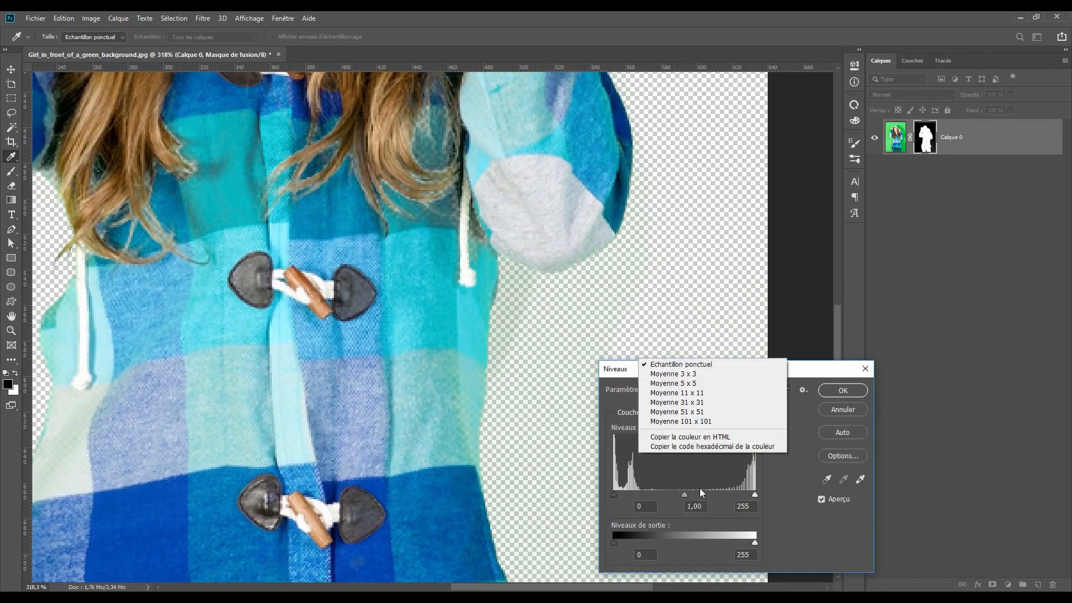
pyautogui.click(756, 497)
pyautogui.moveTo(756, 496); pyautogui.dragTo(802, 503)
pyautogui.moveTo(613, 495); pyautogui.dragTo(643, 504)
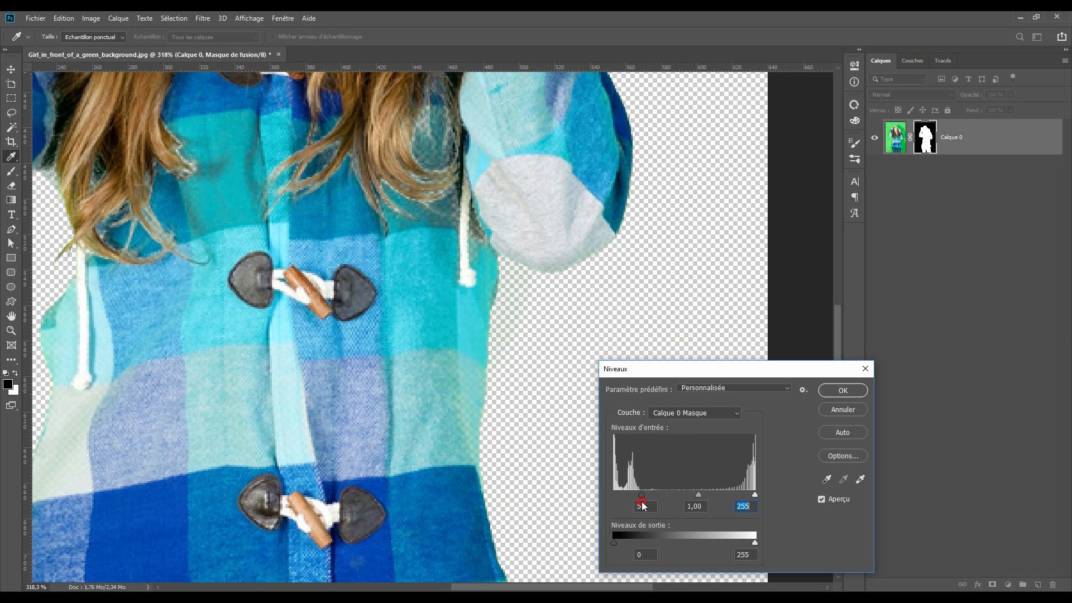
pyautogui.click(823, 394)
# Examine the green spill left between the sleeve and the hair and along the hood and hands.
pyautogui.press('b')
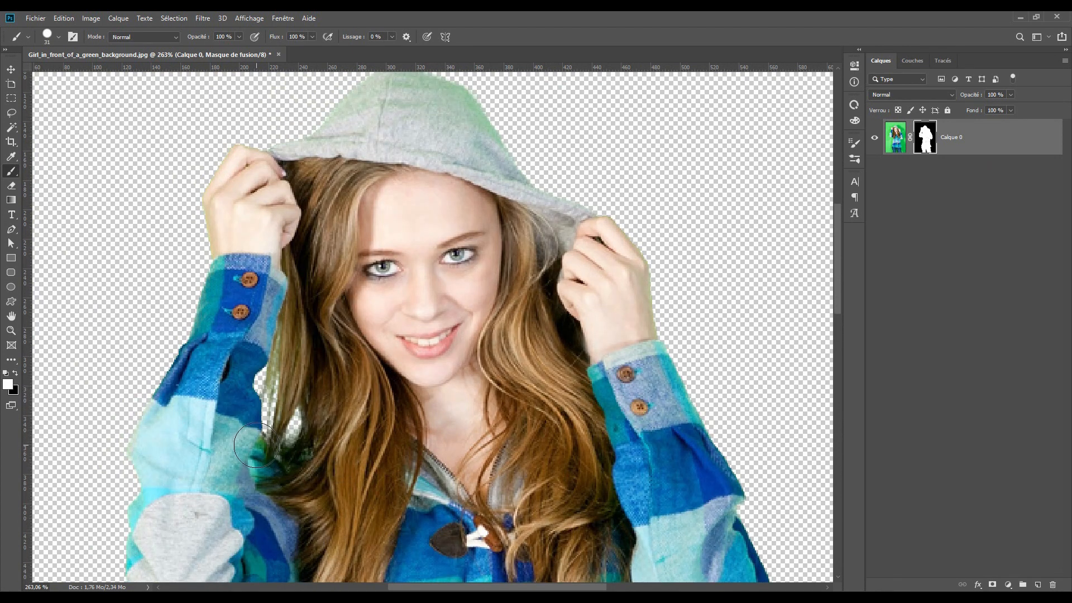
pyautogui.scroll(2, 268, 427)
pyautogui.scroll(4, 268, 427)
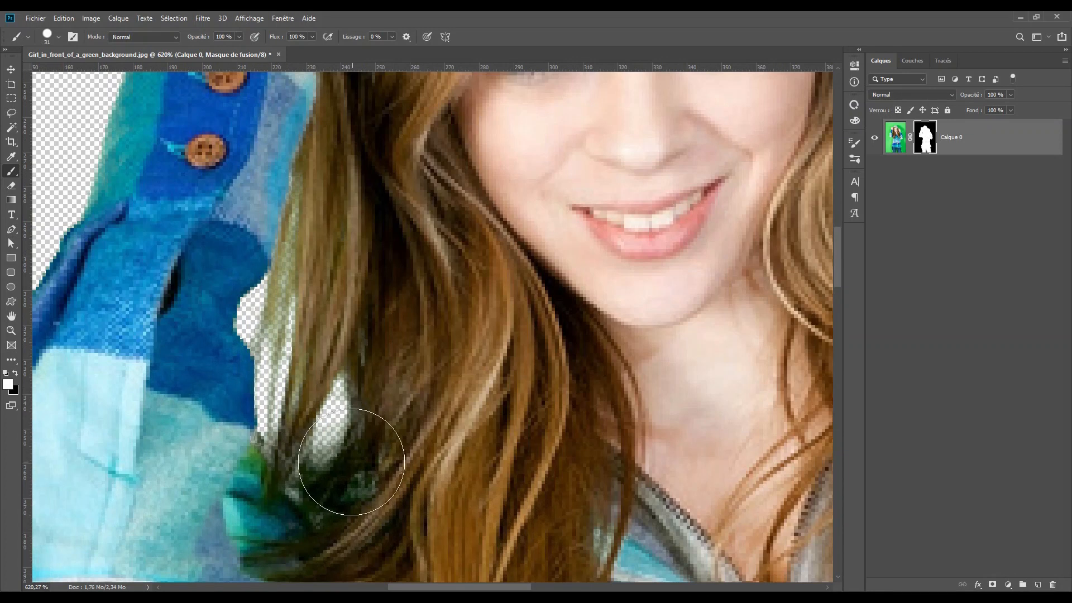
pyautogui.scroll(-2, 302, 447)
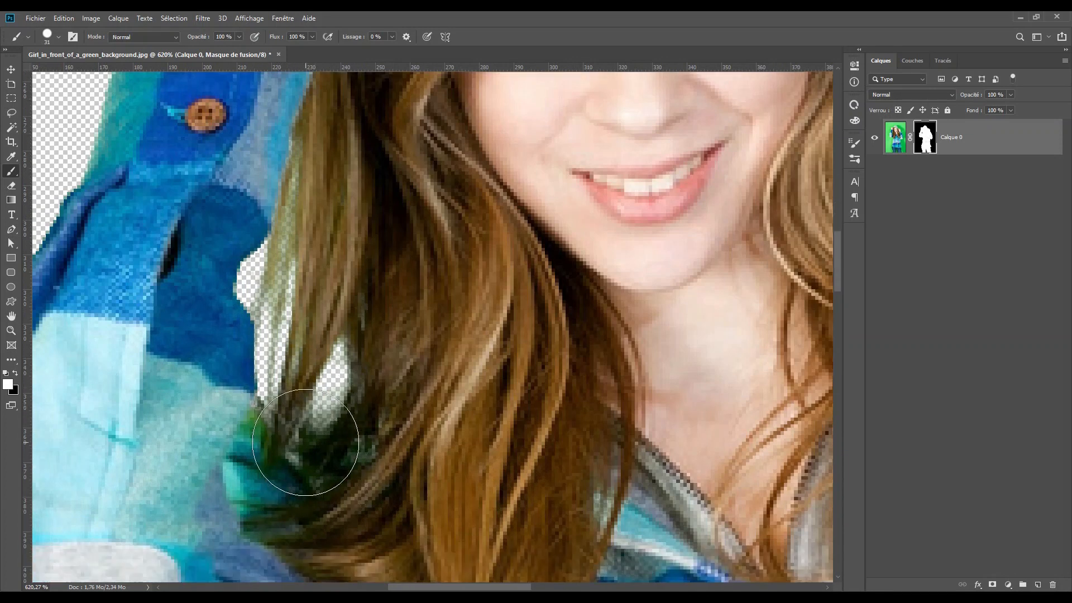
pyautogui.click(18, 104)
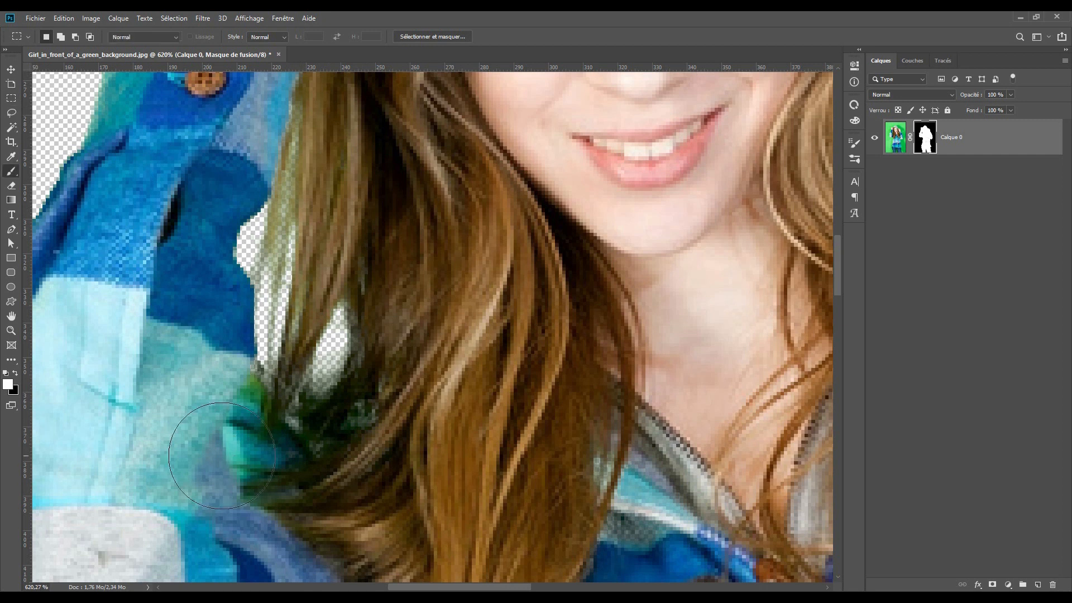
pyautogui.press('b')
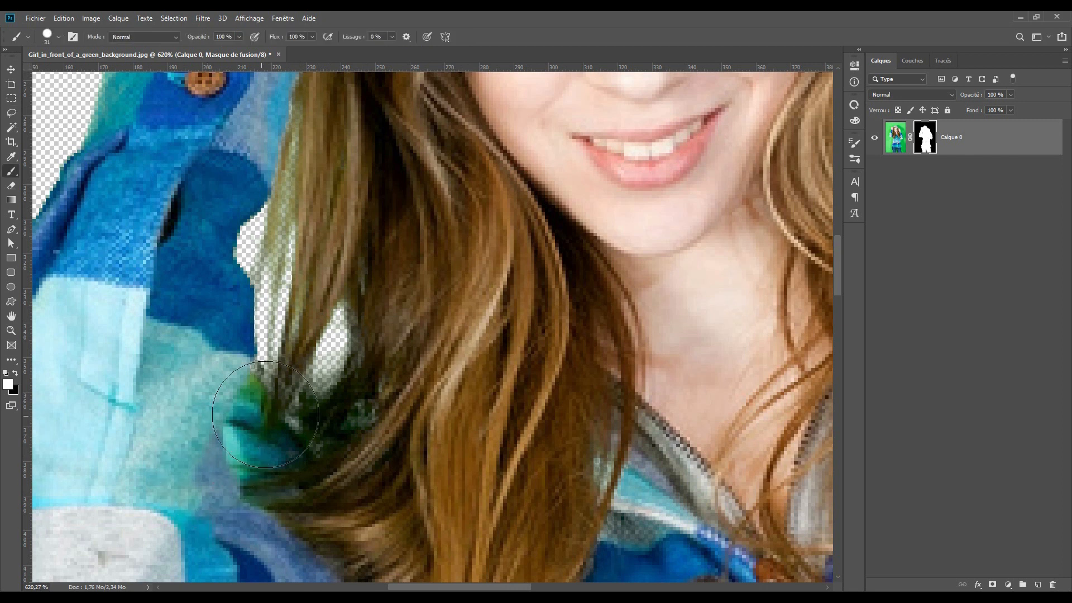
pyautogui.moveTo(234, 404); pyautogui.dragTo(249, 463)
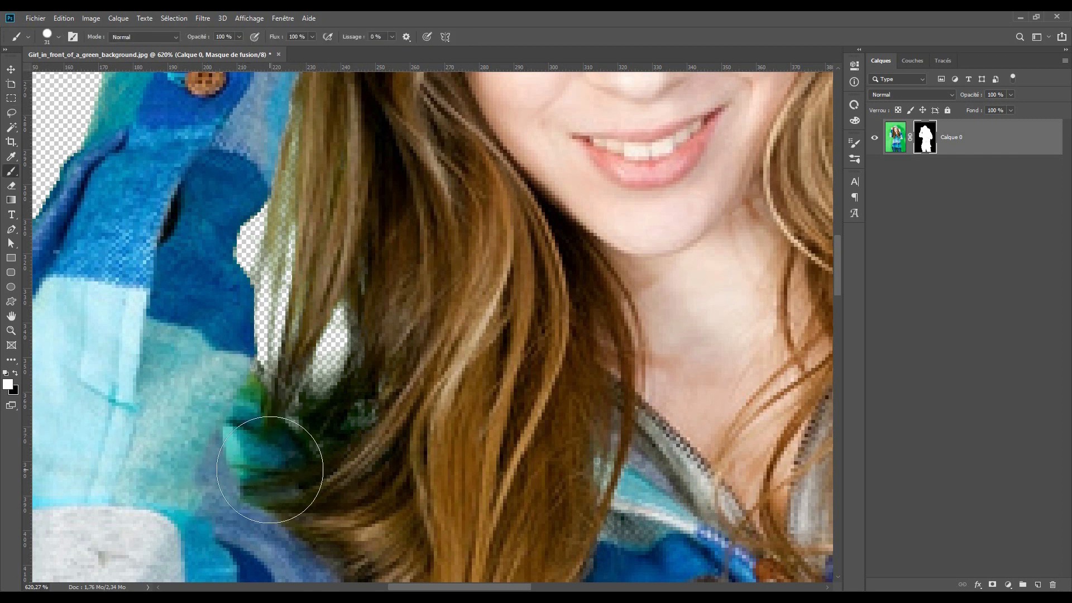
pyautogui.scroll(-2, 330, 437)
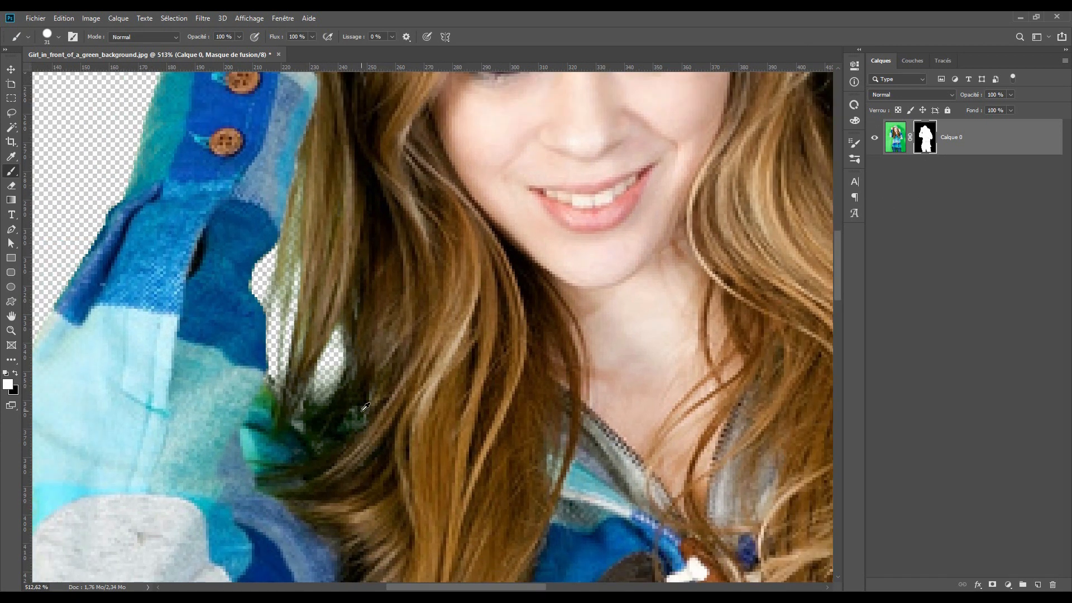
pyautogui.scroll(-5, 365, 408)
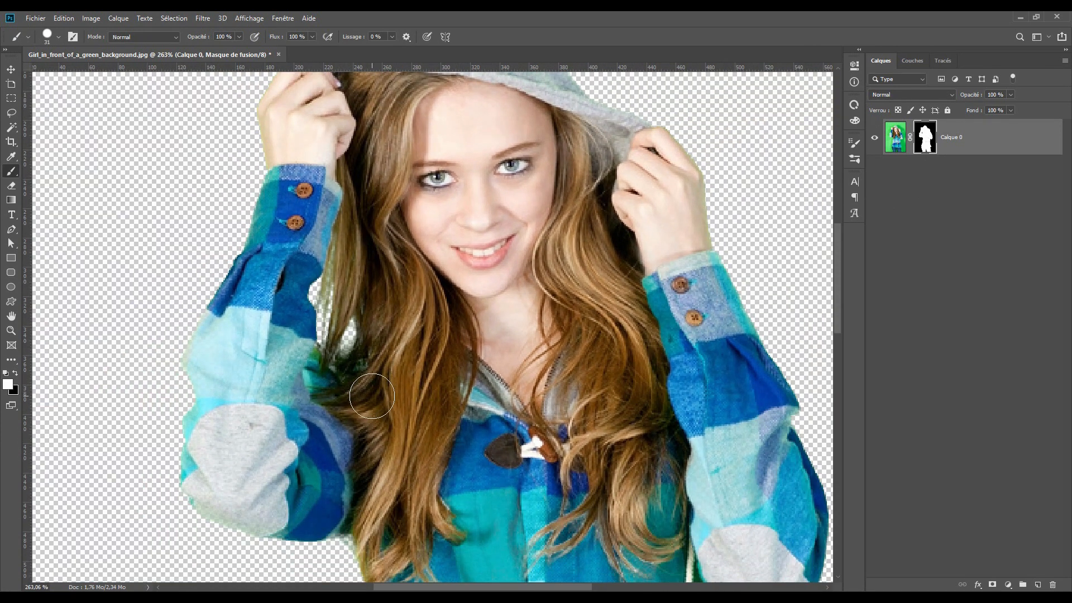
pyautogui.scroll(-1, 446, 387)
pyautogui.scroll(-3, 458, 384)
pyautogui.moveTo(496, 256); pyautogui.dragTo(481, 464)
pyautogui.scroll(3, 451, 305)
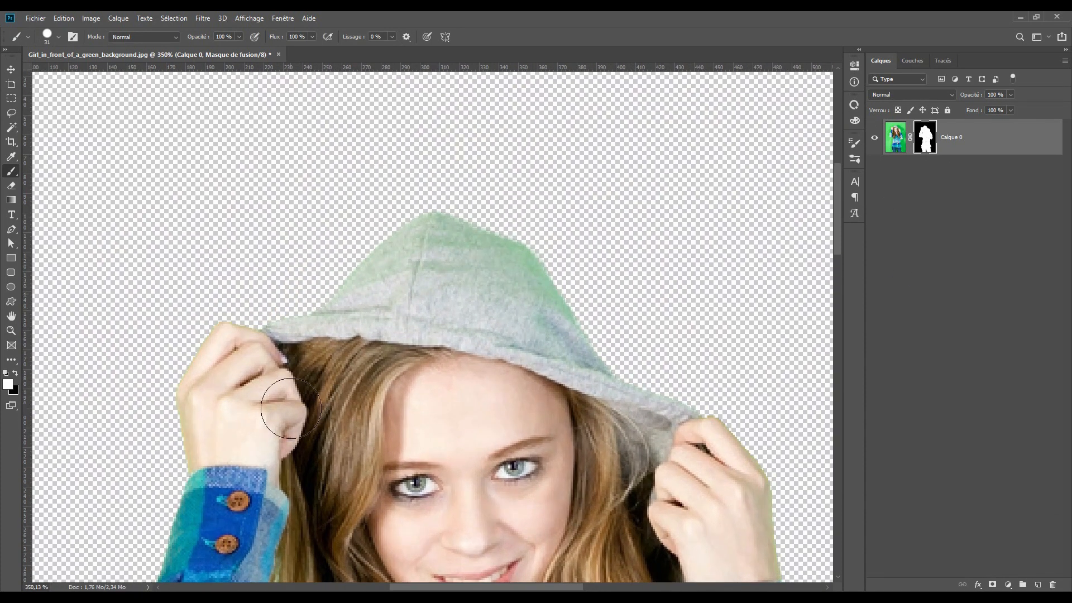
pyautogui.scroll(-5, 262, 424)
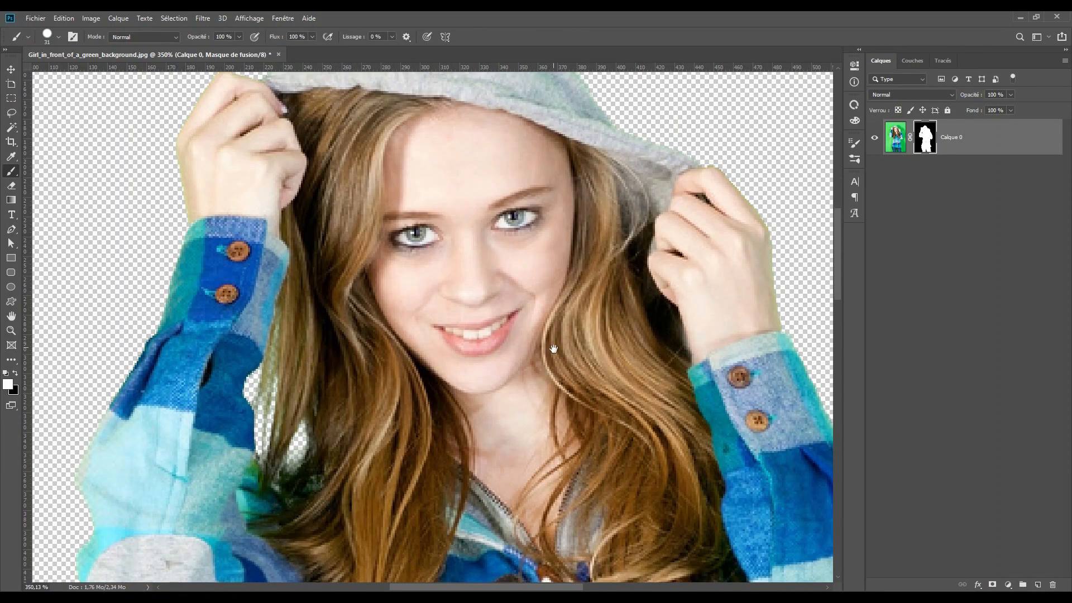
pyautogui.moveTo(553, 374); pyautogui.dragTo(528, 424)
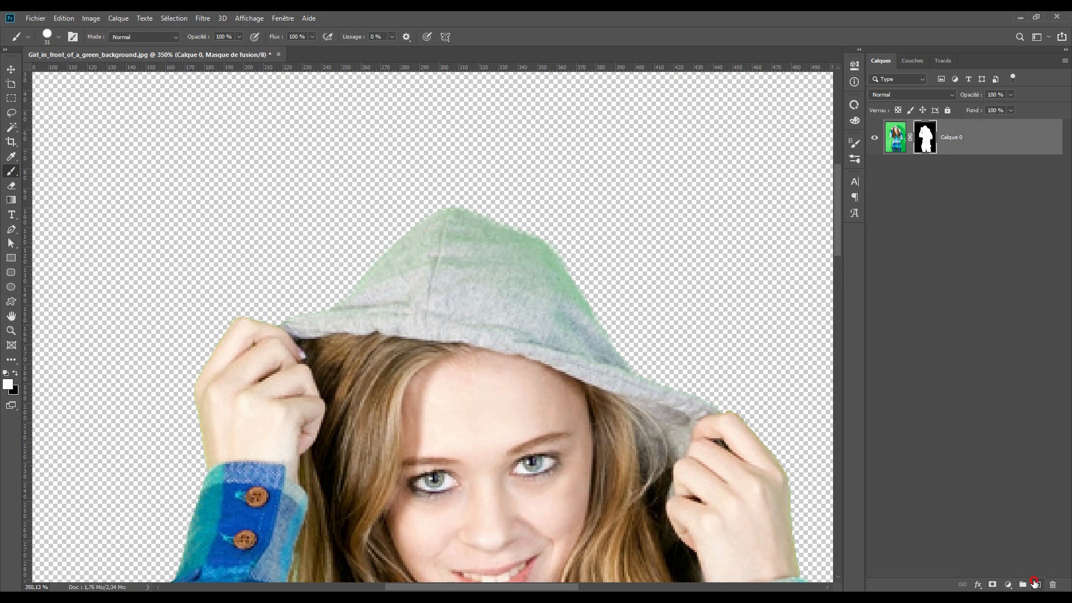
# Add a new layer clipped to Calque 0 and set its blend mode to Couleur.
pyautogui.click(1035, 583)
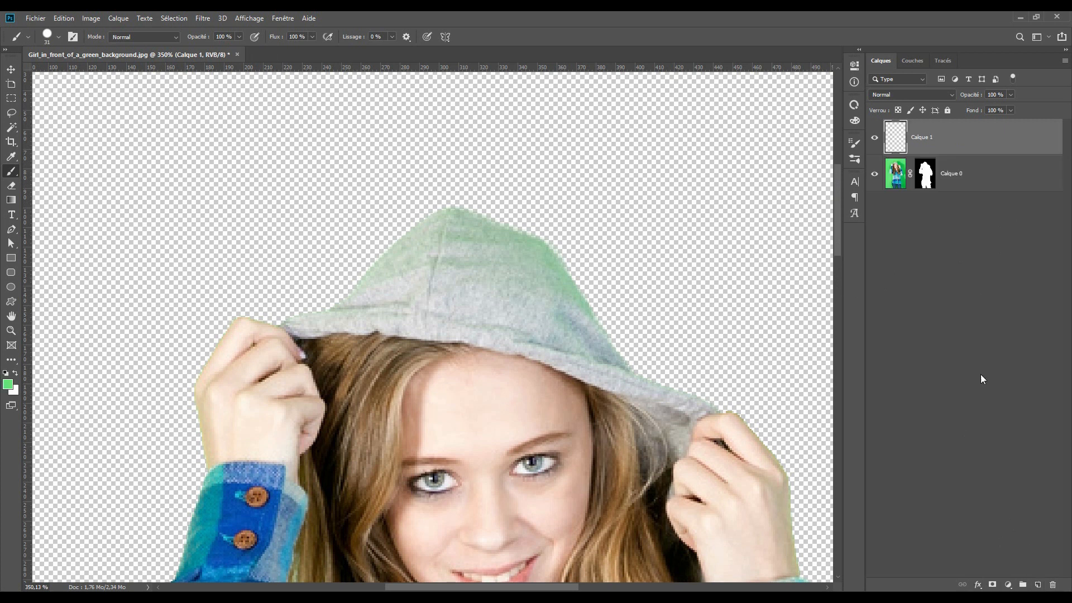
pyautogui.rightClick(929, 144)
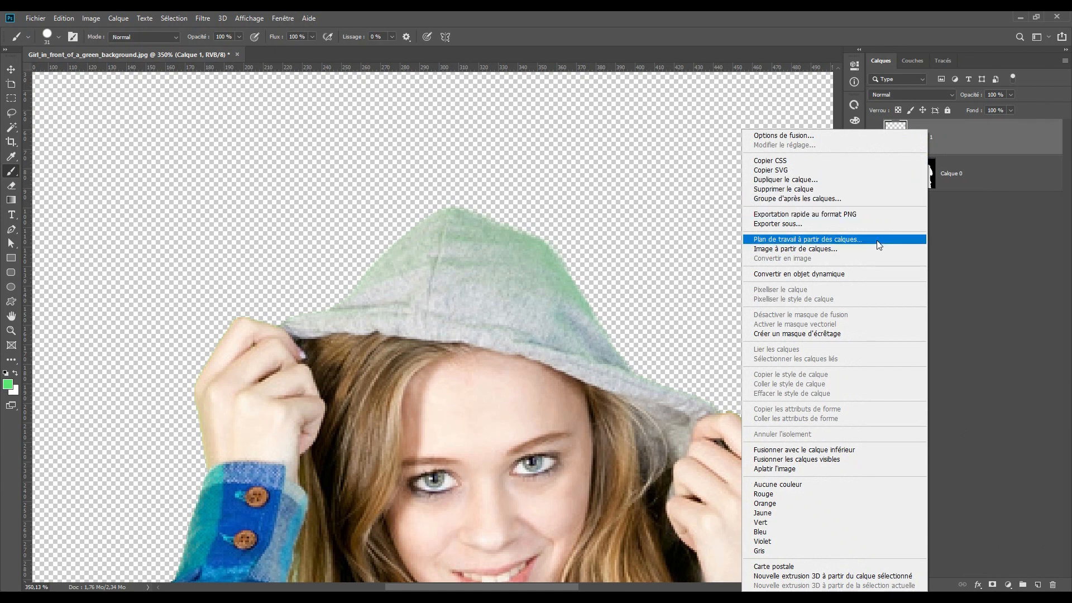
pyautogui.click(859, 333)
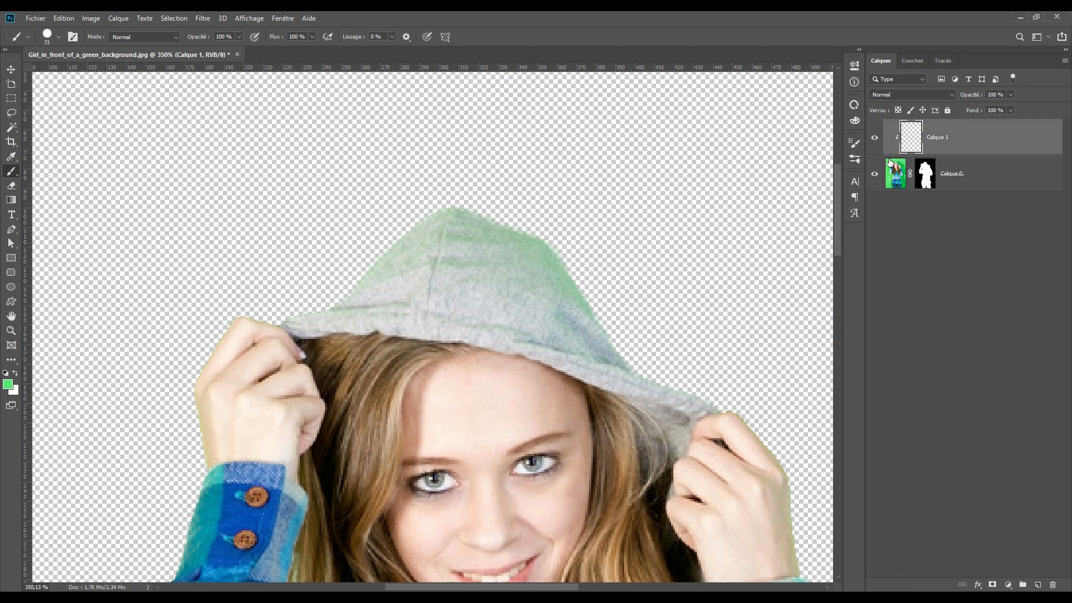
pyautogui.click(910, 96)
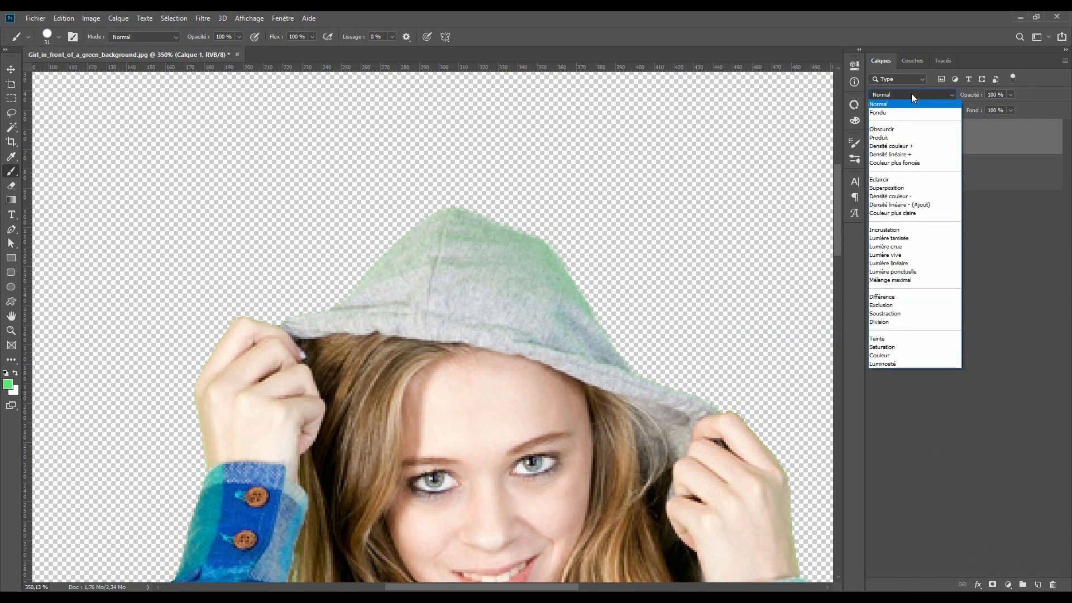
pyautogui.click(927, 355)
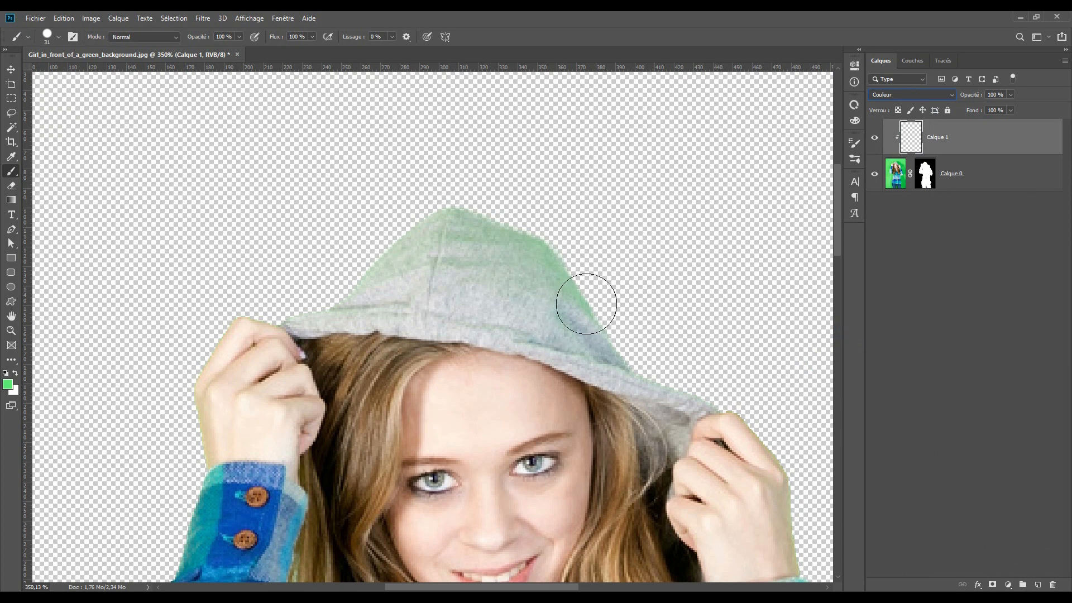
# Sample the hood's grey and paint over the hood's green edges on the clipped layer, reducing the brush to 23 px.
pyautogui.press('i')
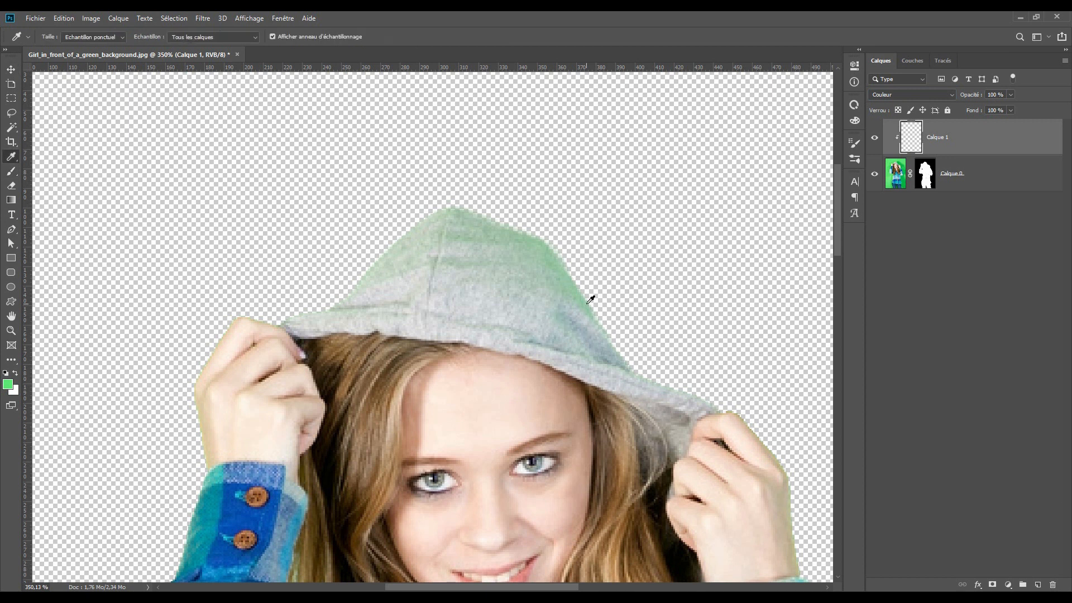
pyautogui.click(536, 302)
pyautogui.press('b')
pyautogui.moveTo(558, 299)
pyautogui.mouseDown()
pyautogui.moveTo(505, 216)
pyautogui.moveTo(625, 345)
pyautogui.mouseUp()
pyautogui.rightClick(630, 353)
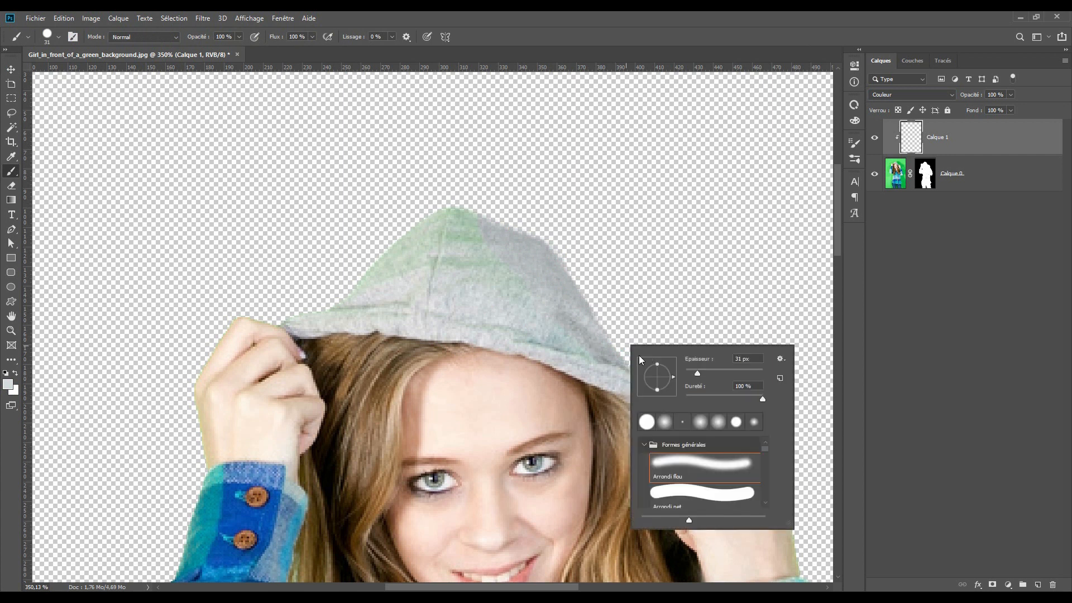
pyautogui.click(694, 374)
pyautogui.press('Return')
pyautogui.moveTo(398, 252)
pyautogui.mouseDown()
pyautogui.moveTo(515, 235)
pyautogui.moveTo(480, 276)
pyautogui.moveTo(507, 289)
pyautogui.moveTo(283, 311)
pyautogui.mouseUp()
pyautogui.moveTo(600, 346); pyautogui.dragTo(709, 394)
# Sample the skin tone from the raised hand and paint over the green fringe on the hands.
pyautogui.press('i')
pyautogui.click(258, 364)
pyautogui.press('b')
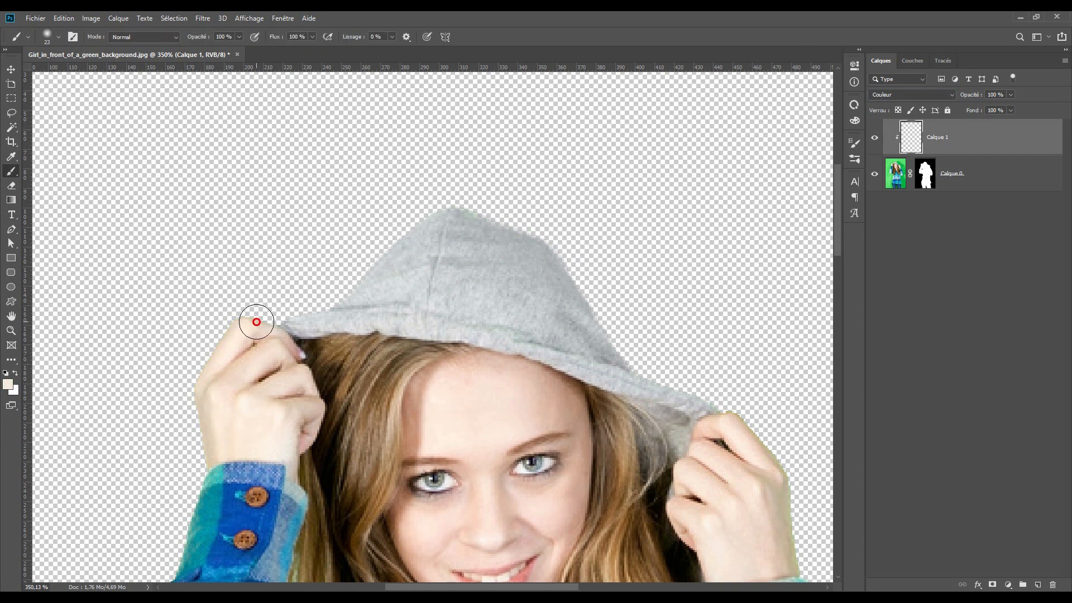
# Sample the denim blue and paint over the green tint along the edges of both jeans legs.
pyautogui.scroll(-3, 596, 234)
pyautogui.hscroll(3, 596, 235)
pyautogui.moveTo(642, 493); pyautogui.dragTo(476, 231)
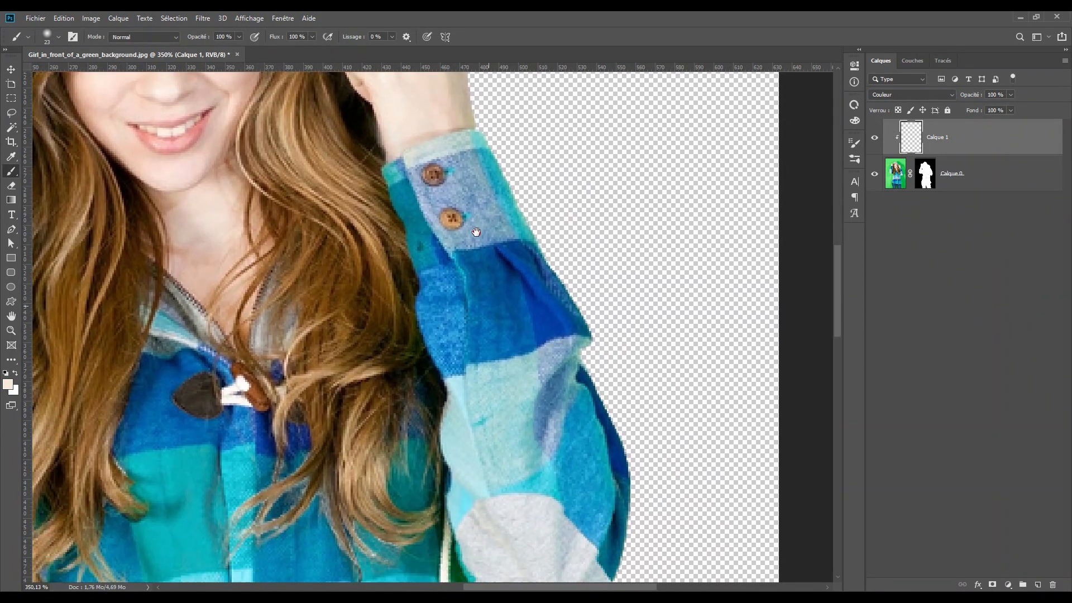
pyautogui.moveTo(551, 331); pyautogui.dragTo(541, 317)
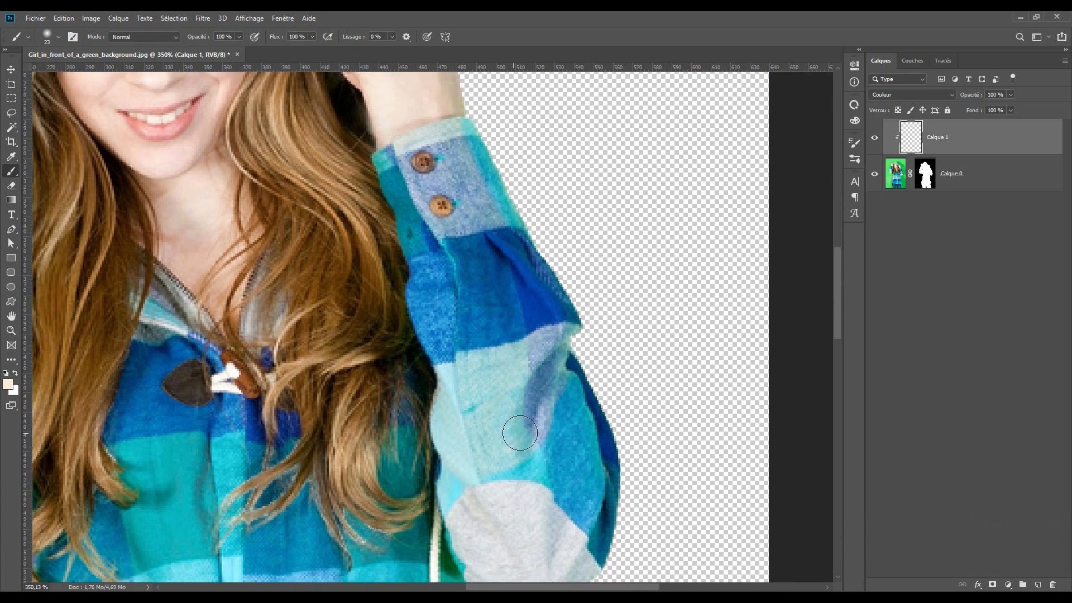
pyautogui.moveTo(395, 389)
pyautogui.mouseDown()
pyautogui.moveTo(376, 335)
pyautogui.moveTo(400, 401)
pyautogui.mouseUp()
pyautogui.moveTo(419, 311); pyautogui.dragTo(406, 213)
pyautogui.moveTo(426, 335); pyautogui.dragTo(476, 133)
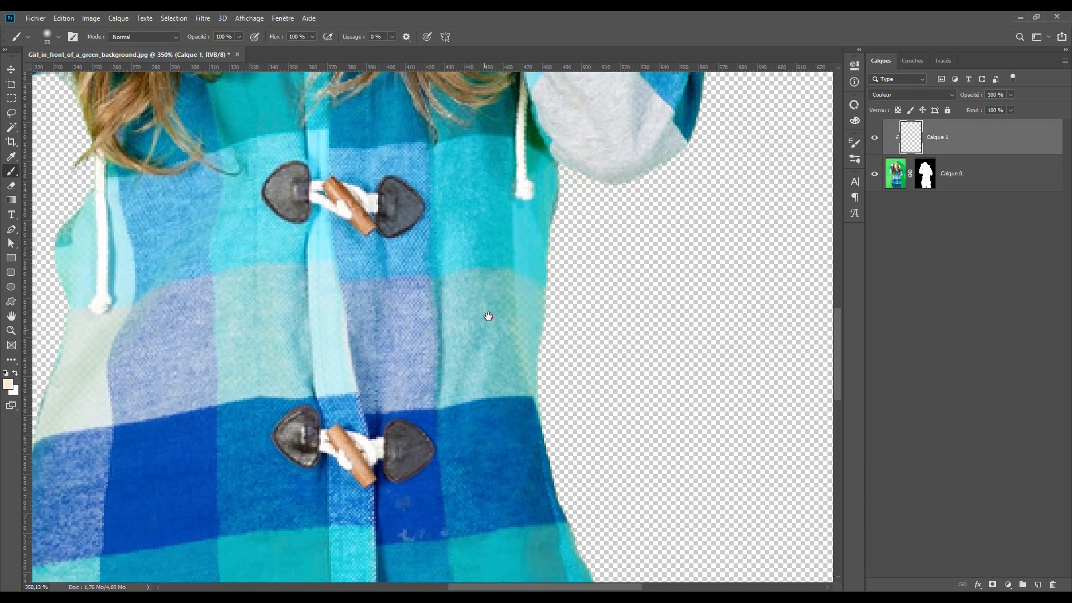
pyautogui.moveTo(479, 337); pyautogui.dragTo(496, 241)
pyautogui.moveTo(466, 511)
pyautogui.mouseDown()
pyautogui.moveTo(436, 364)
pyautogui.moveTo(493, 254)
pyautogui.moveTo(457, 285)
pyautogui.mouseUp()
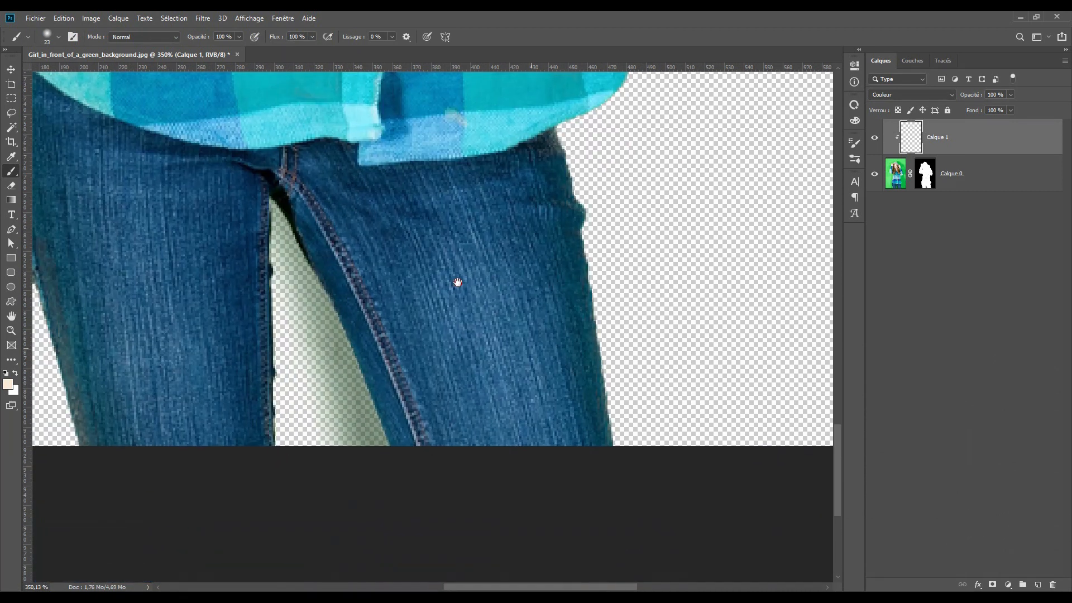
pyautogui.press('i')
pyautogui.click(542, 347)
pyautogui.press('b')
pyautogui.moveTo(469, 400)
pyautogui.mouseDown()
pyautogui.moveTo(537, 430)
pyautogui.moveTo(612, 436)
pyautogui.moveTo(578, 507)
pyautogui.mouseUp()
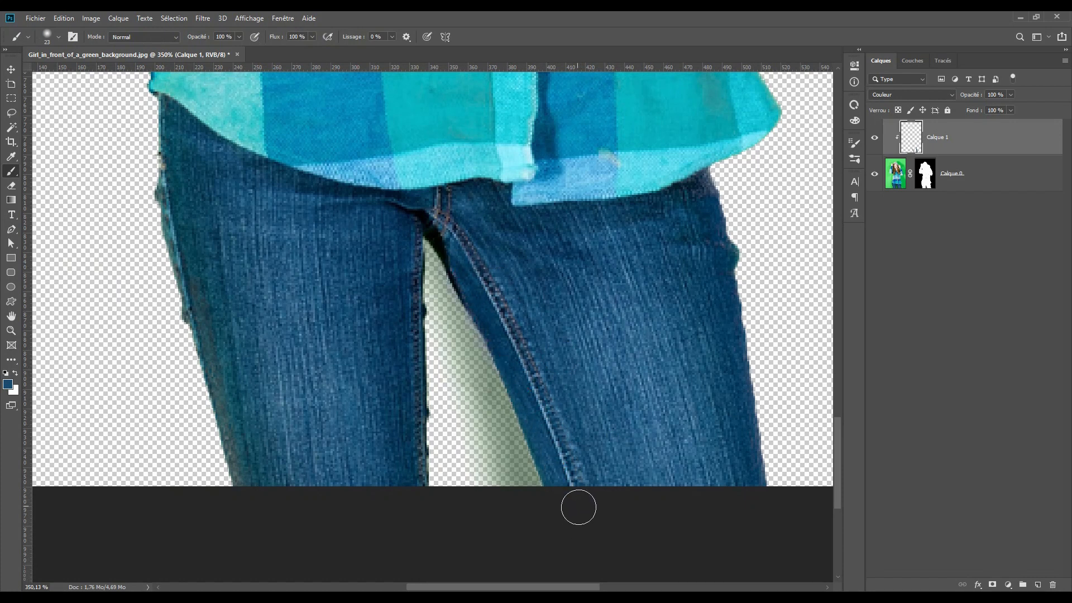
pyautogui.moveTo(176, 193)
pyautogui.mouseDown()
pyautogui.moveTo(167, 311)
pyautogui.moveTo(204, 394)
pyautogui.moveTo(210, 339)
pyautogui.moveTo(223, 355)
pyautogui.moveTo(283, 521)
pyautogui.moveTo(217, 442)
pyautogui.moveTo(207, 385)
pyautogui.moveTo(260, 503)
pyautogui.moveTo(414, 480)
pyautogui.moveTo(403, 227)
pyautogui.mouseUp()
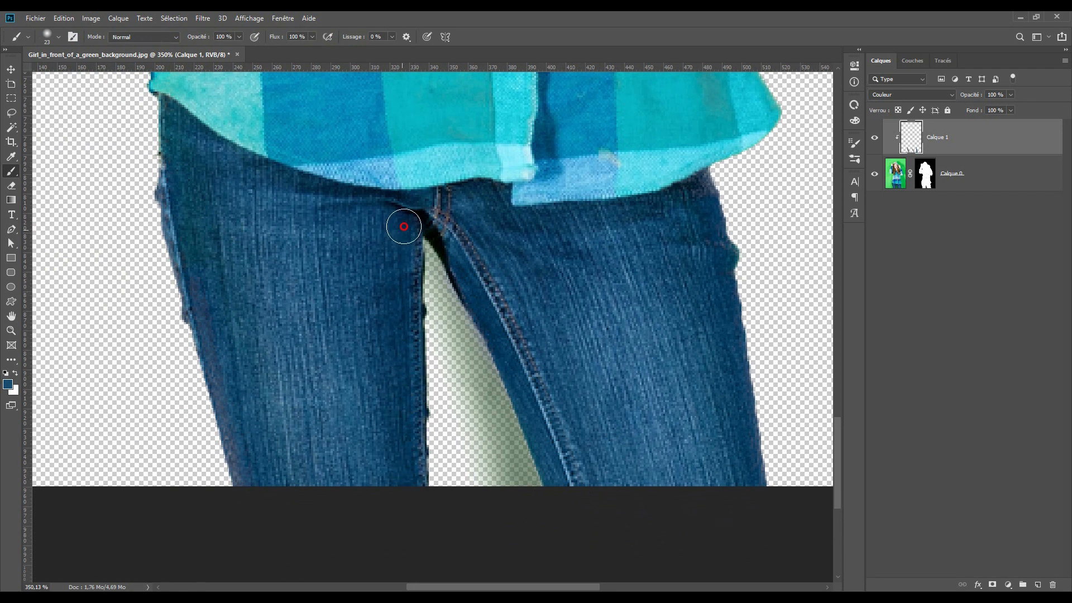
# Target Calque 0's mask and paint black over the green haze in the gap between the legs.
pyautogui.click(933, 178)
pyautogui.moveTo(450, 346)
pyautogui.mouseDown()
pyautogui.moveTo(519, 498)
pyautogui.moveTo(493, 434)
pyautogui.moveTo(471, 421)
pyautogui.mouseUp()
pyautogui.rightClick(472, 421)
pyautogui.moveTo(431, 252); pyautogui.dragTo(527, 474)
pyautogui.press('x')
pyautogui.moveTo(407, 280); pyautogui.dragTo(413, 312)
pyautogui.rightClick(445, 323)
pyautogui.moveTo(504, 376); pyautogui.dragTo(564, 380)
pyautogui.press('x')
pyautogui.rightClick(436, 262)
pyautogui.rightClick(448, 338)
# Refine the inner edges of both legs on the mask, alternating between white and black paint.
pyautogui.press('x')
pyautogui.moveTo(411, 264); pyautogui.dragTo(409, 325)
pyautogui.press('x')
pyautogui.press('x')
pyautogui.moveTo(467, 254); pyautogui.dragTo(468, 302)
pyautogui.press('x')
pyautogui.moveTo(478, 328); pyautogui.dragTo(535, 472)
pyautogui.press('x')
pyautogui.moveTo(510, 403)
pyautogui.mouseDown()
pyautogui.moveTo(487, 300)
pyautogui.moveTo(534, 430)
pyautogui.moveTo(534, 473)
pyautogui.mouseUp()
pyautogui.press('x')
pyautogui.click(443, 419)
# Touch up Calque 0's mask along the figure's outline and check the overall cutout.
pyautogui.moveTo(582, 189); pyautogui.dragTo(575, 291)
pyautogui.press('x')
pyautogui.moveTo(593, 402); pyautogui.dragTo(569, 283)
pyautogui.moveTo(268, 207); pyautogui.dragTo(443, 377)
pyautogui.moveTo(313, 344); pyautogui.dragTo(304, 301)
pyautogui.moveTo(324, 321); pyautogui.dragTo(322, 481)
pyautogui.moveTo(474, 222)
pyautogui.mouseDown()
pyautogui.moveTo(469, 324)
pyautogui.moveTo(453, 372)
pyautogui.mouseUp()
pyautogui.scroll(-5, 469, 358)
pyautogui.scroll(-1, 465, 356)
pyautogui.scroll(3, 460, 275)
pyautogui.moveTo(464, 271)
pyautogui.mouseDown()
pyautogui.moveTo(462, 325)
pyautogui.moveTo(466, 307)
pyautogui.mouseUp()
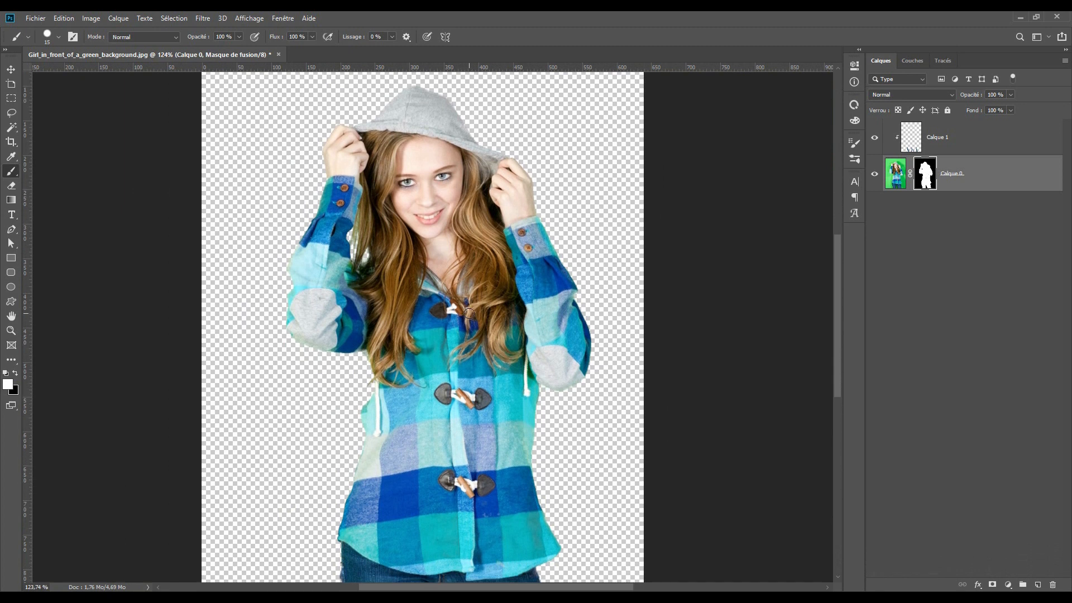
# Group Calque 0 and Calque 1 of the girl's document and name the group femme.
pyautogui.scroll(-1, 469, 314)
pyautogui.scroll(-1, 472, 314)
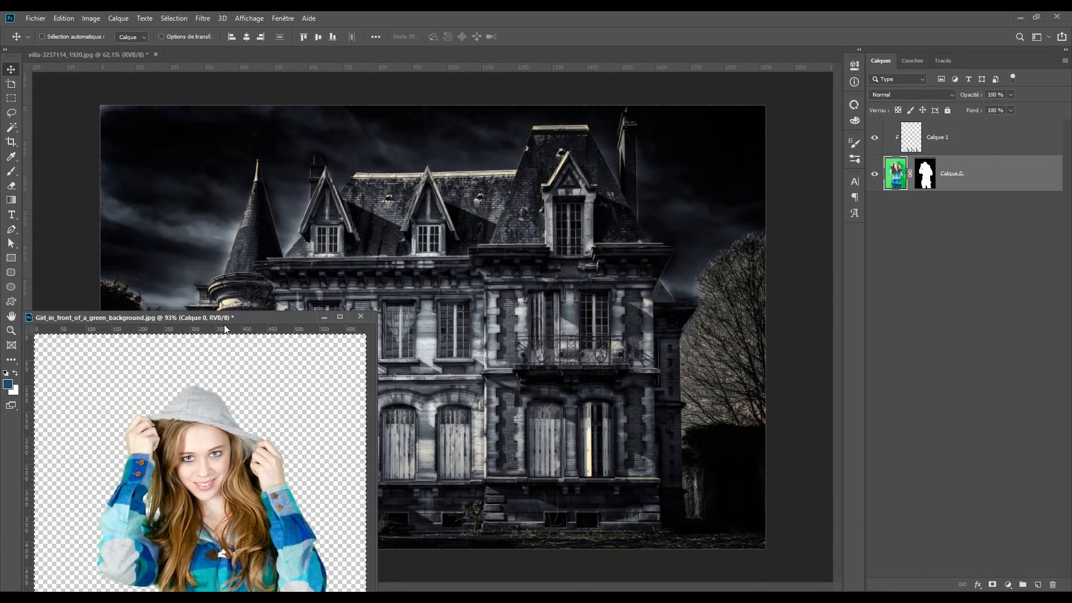
pyautogui.moveTo(251, 308); pyautogui.dragTo(563, 88)
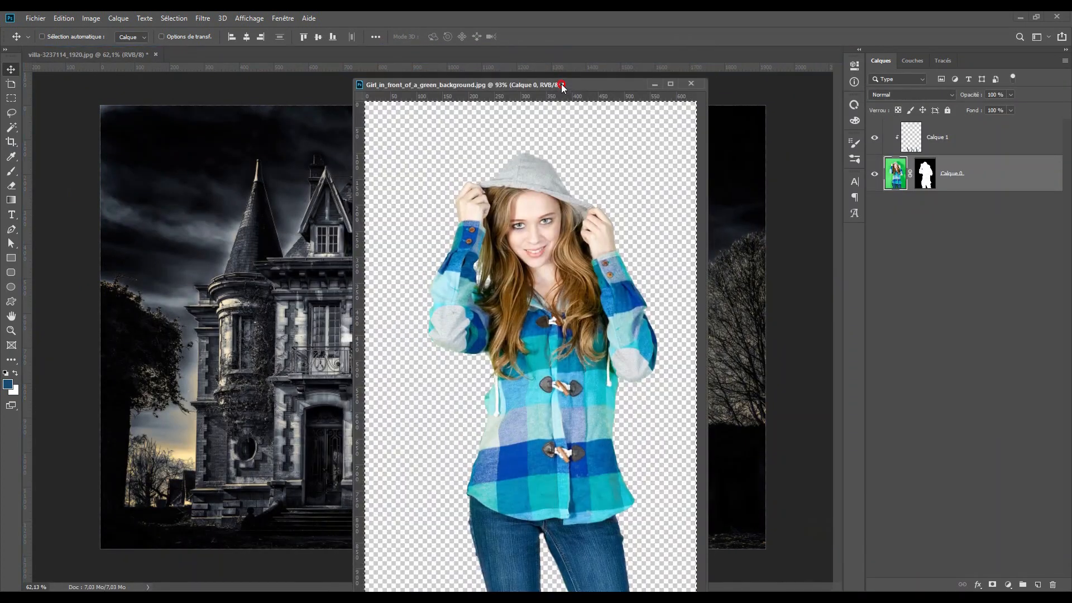
pyautogui.click(979, 146)
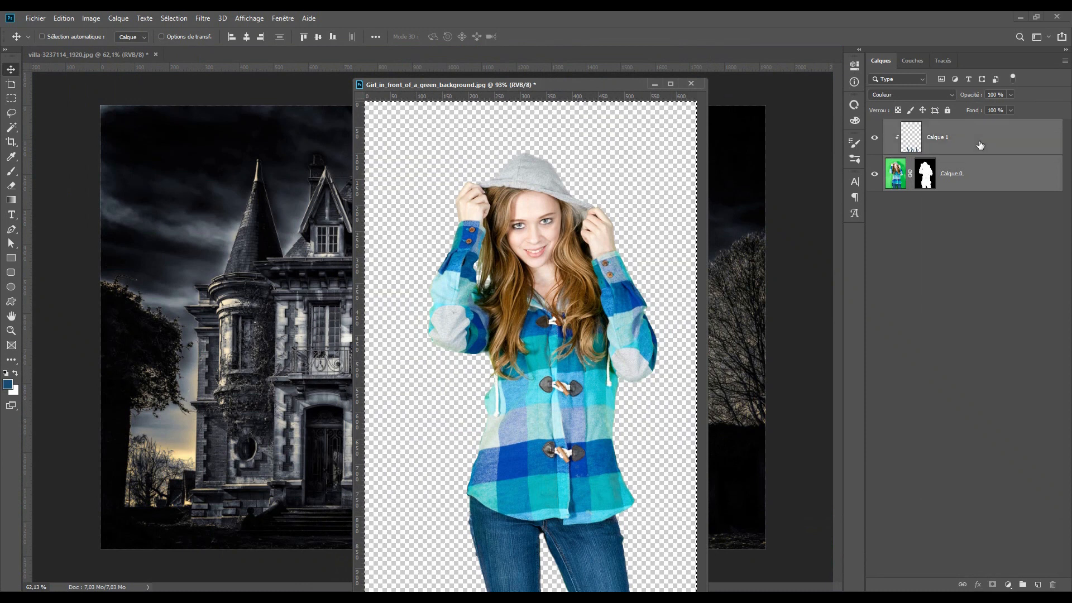
pyautogui.hotkey('ctrl', 'g')
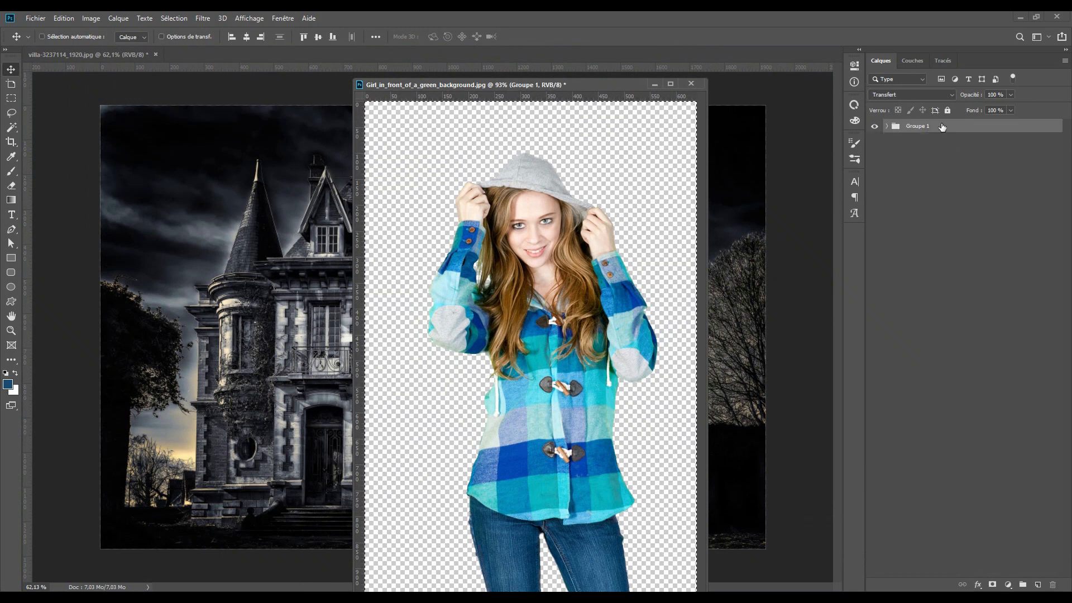
pyautogui.doubleClick(922, 126)
pyautogui.write('femme')
pyautogui.press('Return')
# Copy the femme group into the villa document and place the girl along the image's lower edge, just beside the front door.
pyautogui.click(887, 127)
pyautogui.moveTo(969, 140); pyautogui.dragTo(742, 182)
pyautogui.moveTo(592, 91); pyautogui.dragTo(605, 50)
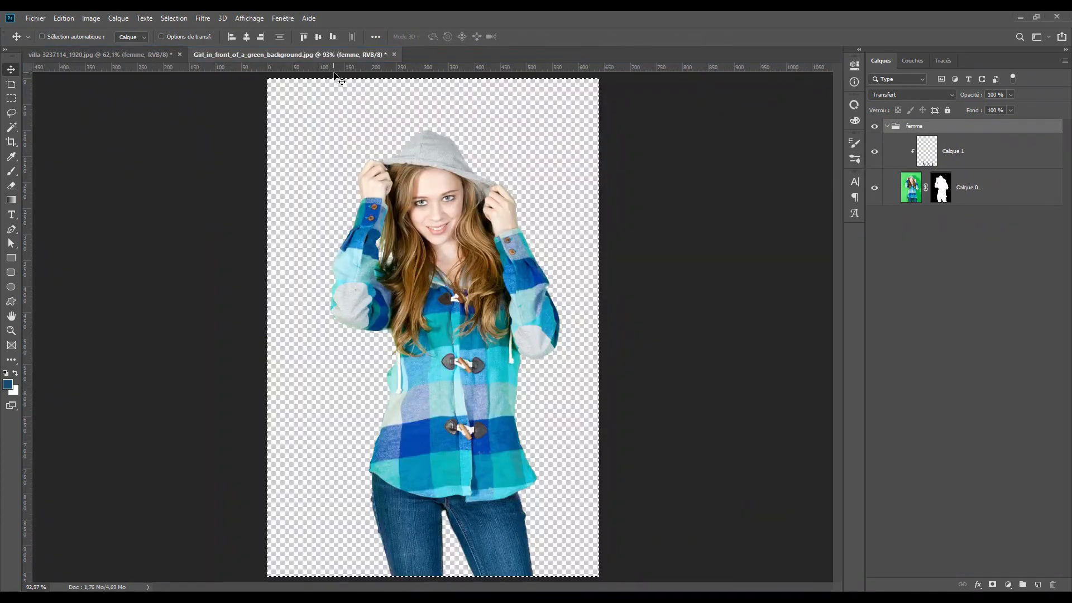
pyautogui.hotkey('ctrl', 'Tab')
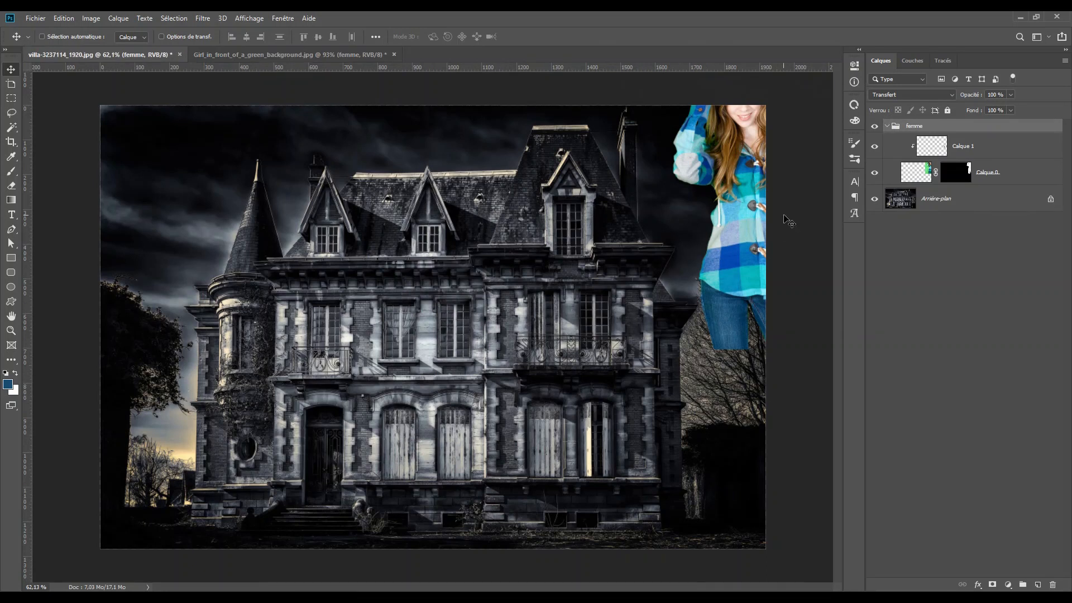
pyautogui.moveTo(772, 215); pyautogui.dragTo(415, 411)
pyautogui.moveTo(404, 353); pyautogui.dragTo(424, 354)
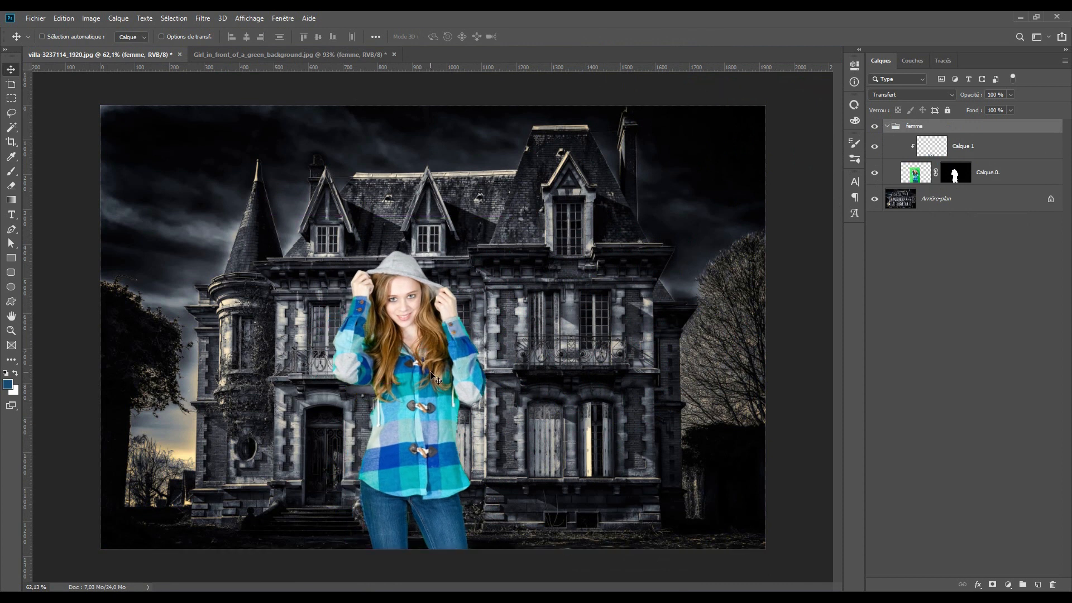
# Add a Hue/Saturation adjustment layer clipped to Calque 0 and set its saturation to -61.
pyautogui.scroll(3, 501, 337)
pyautogui.moveTo(558, 325); pyautogui.dragTo(707, 185)
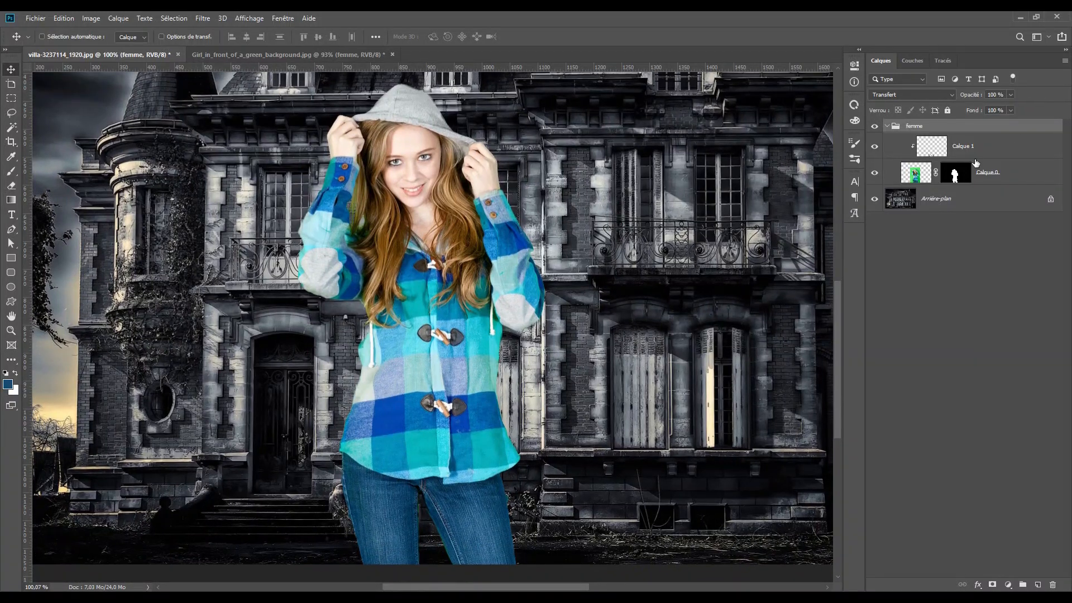
pyautogui.click(1019, 169)
pyautogui.click(91, 18)
pyautogui.moveTo(118, 18)
pyautogui.moveTo(168, 31)
pyautogui.moveTo(168, 166)
pyautogui.click(347, 225)
pyautogui.click(617, 173)
pyautogui.moveTo(776, 158); pyautogui.dragTo(749, 163)
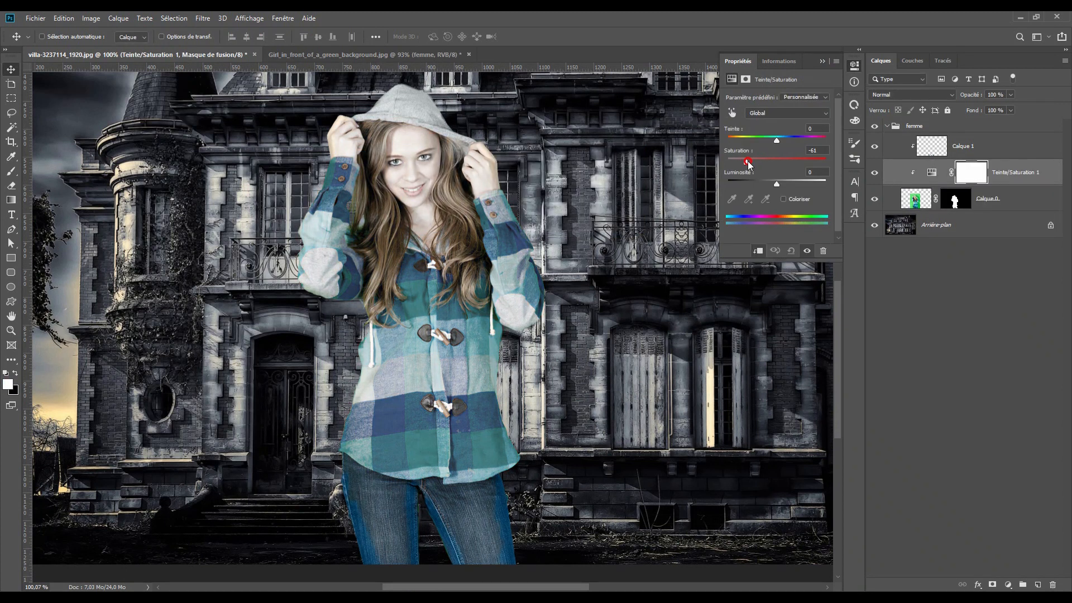
# Apply Hue/Saturation directly to Calque 1 with the saturation at -70.
pyautogui.click(1009, 152)
pyautogui.hotkey('ctrl', 'u')
pyautogui.moveTo(749, 441); pyautogui.dragTo(742, 444)
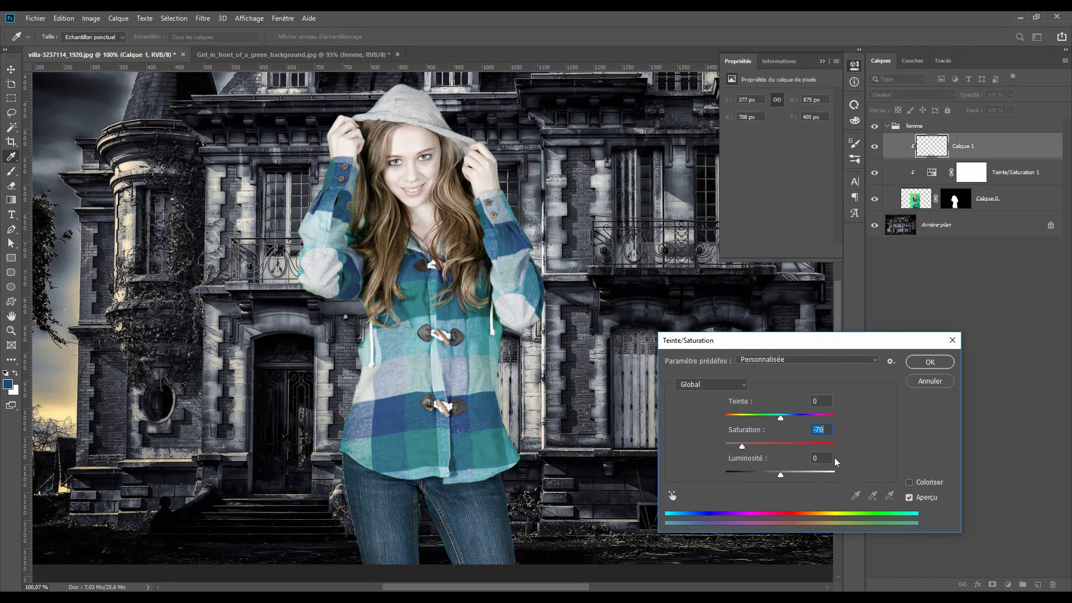
pyautogui.click(930, 362)
# Examine the girl's outline, hair, jeans and colours against the villa, both close up and as a whole.
pyautogui.scroll(-3, 583, 349)
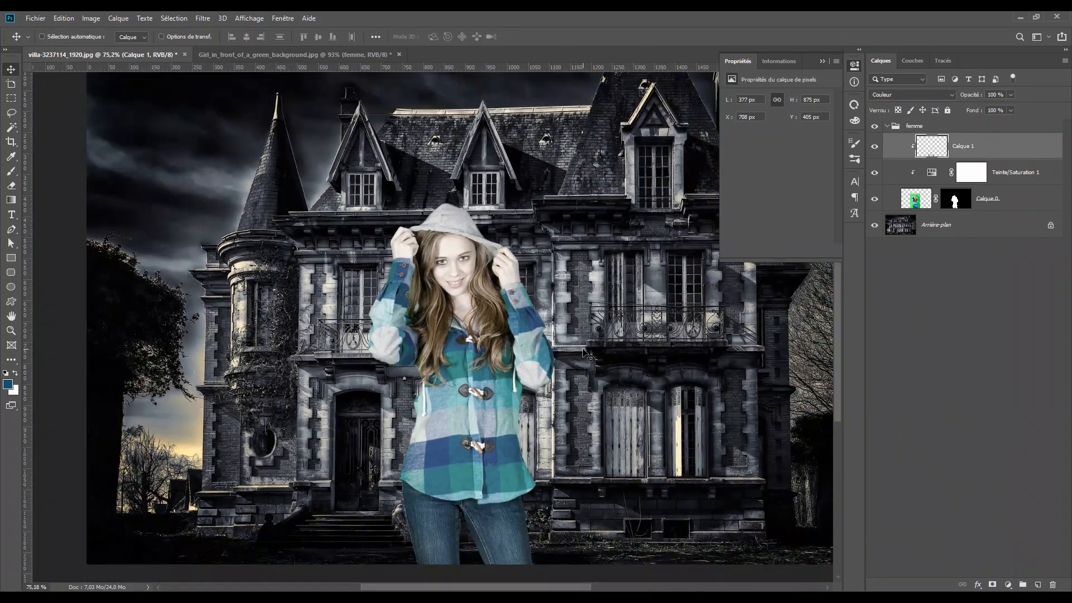
pyautogui.scroll(-1, 583, 350)
pyautogui.scroll(1, 583, 349)
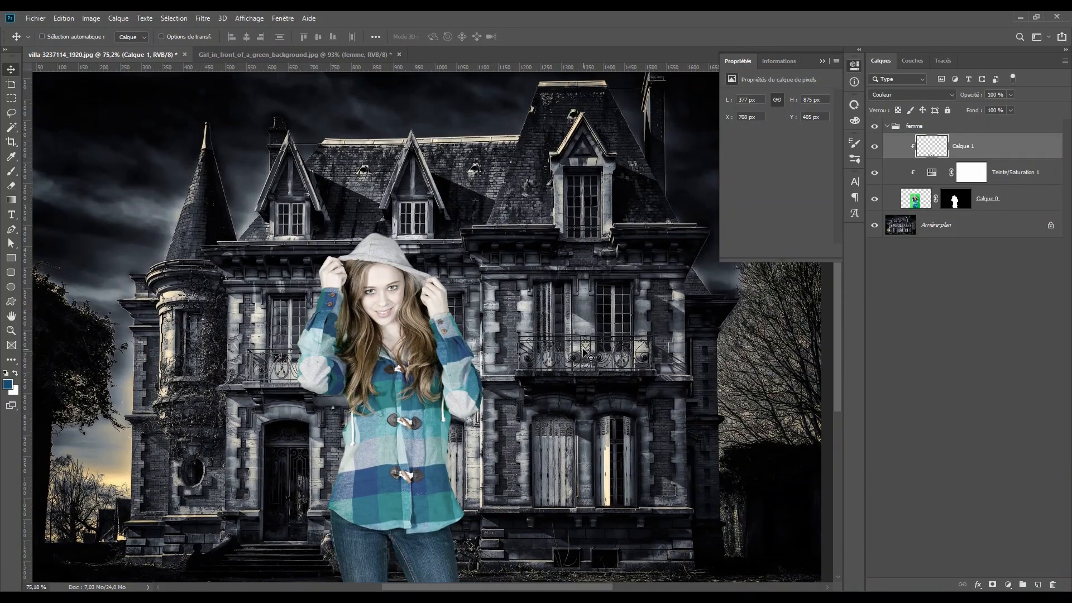
pyautogui.scroll(2, 583, 352)
pyautogui.scroll(-3, 441, 326)
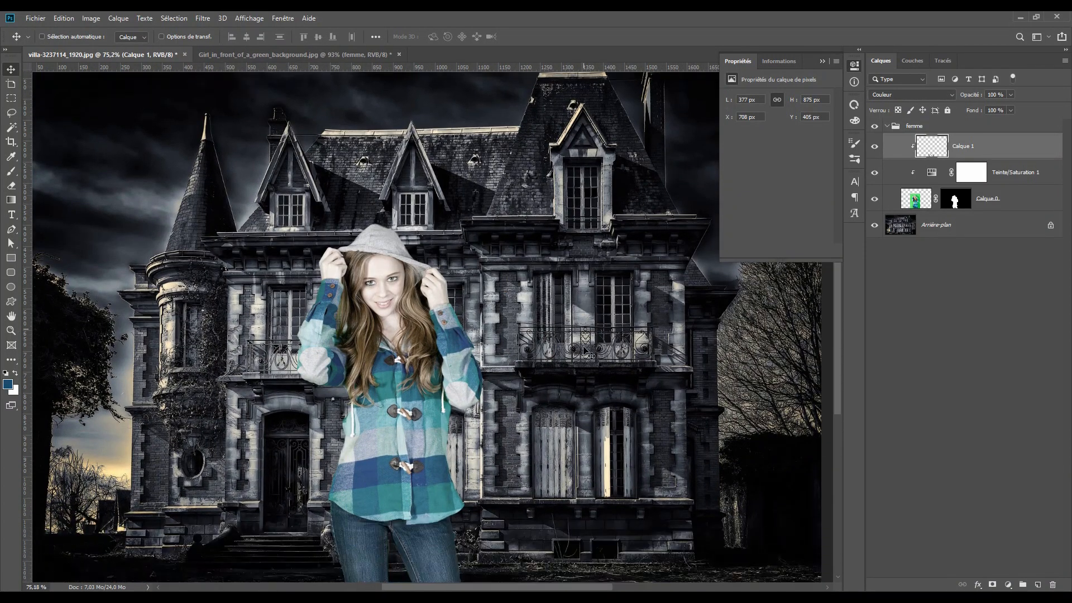
pyautogui.moveTo(441, 326); pyautogui.dragTo(552, 365)
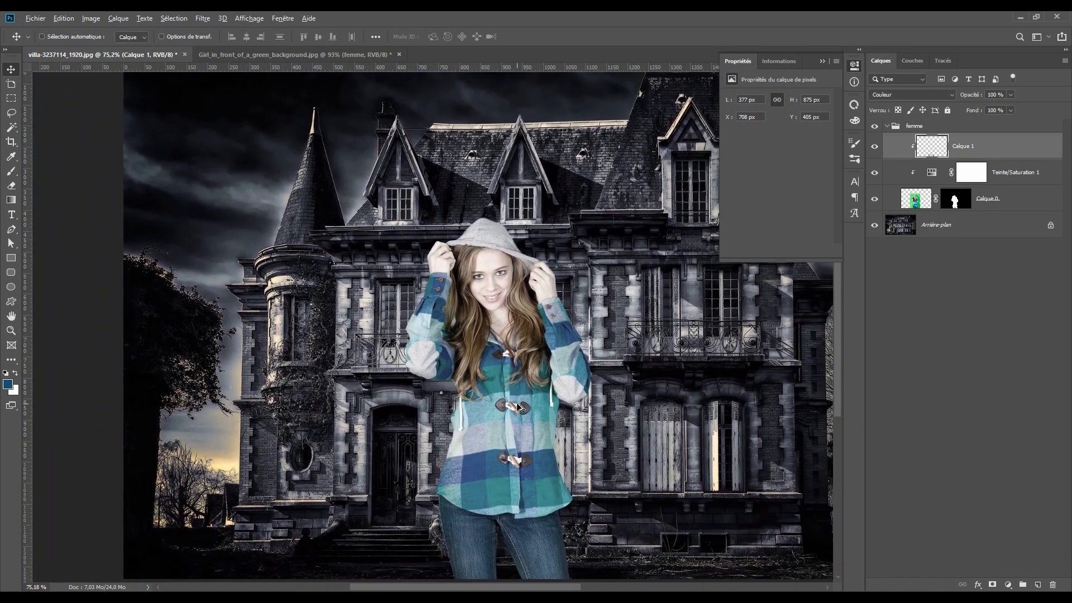
pyautogui.scroll(7, 528, 409)
pyautogui.moveTo(528, 410); pyautogui.dragTo(505, 560)
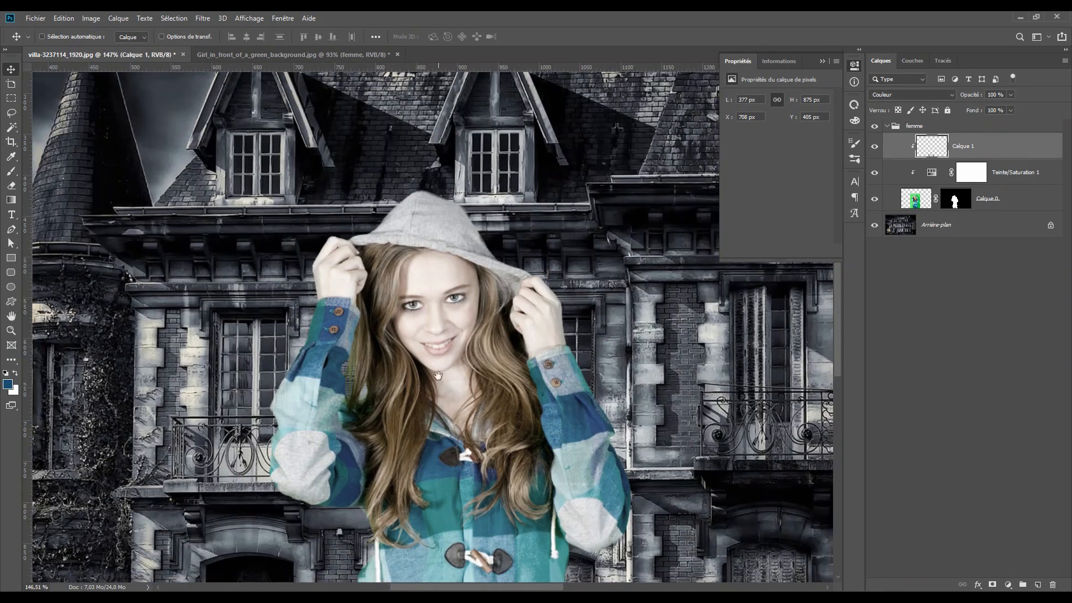
pyautogui.scroll(-6, 440, 374)
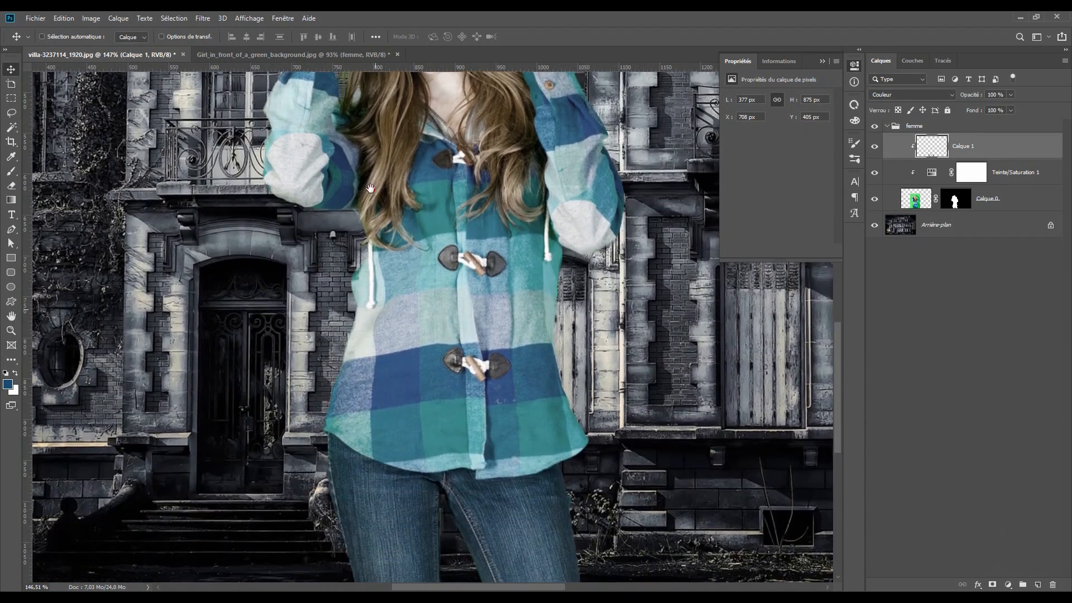
pyautogui.scroll(-1, 501, 309)
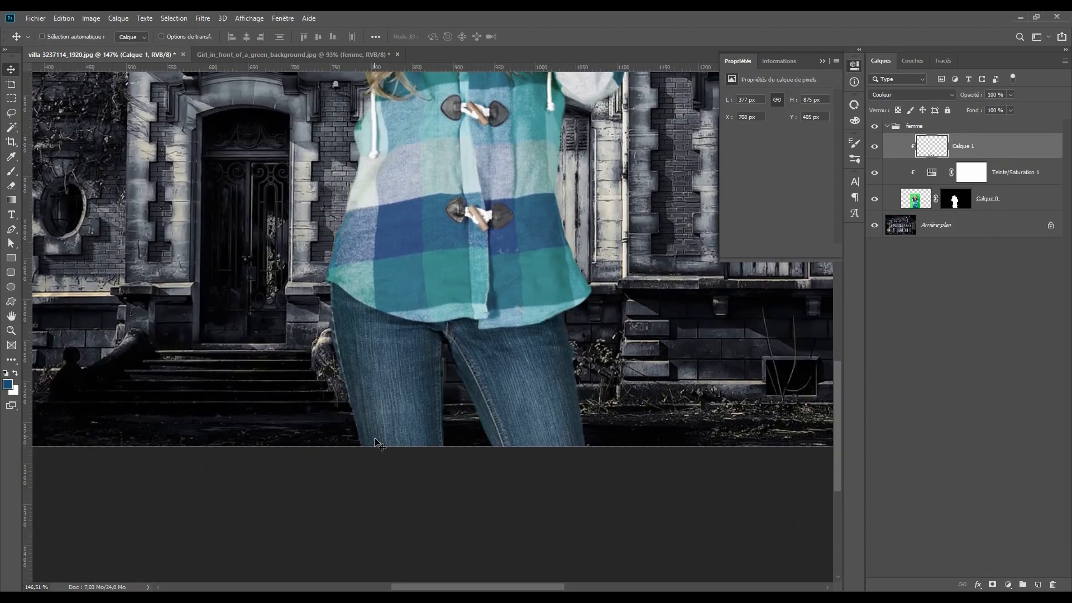
pyautogui.scroll(4, 372, 339)
pyautogui.moveTo(567, 360); pyautogui.dragTo(372, 564)
pyautogui.scroll(6, 362, 443)
pyautogui.moveTo(141, 228); pyautogui.dragTo(350, 449)
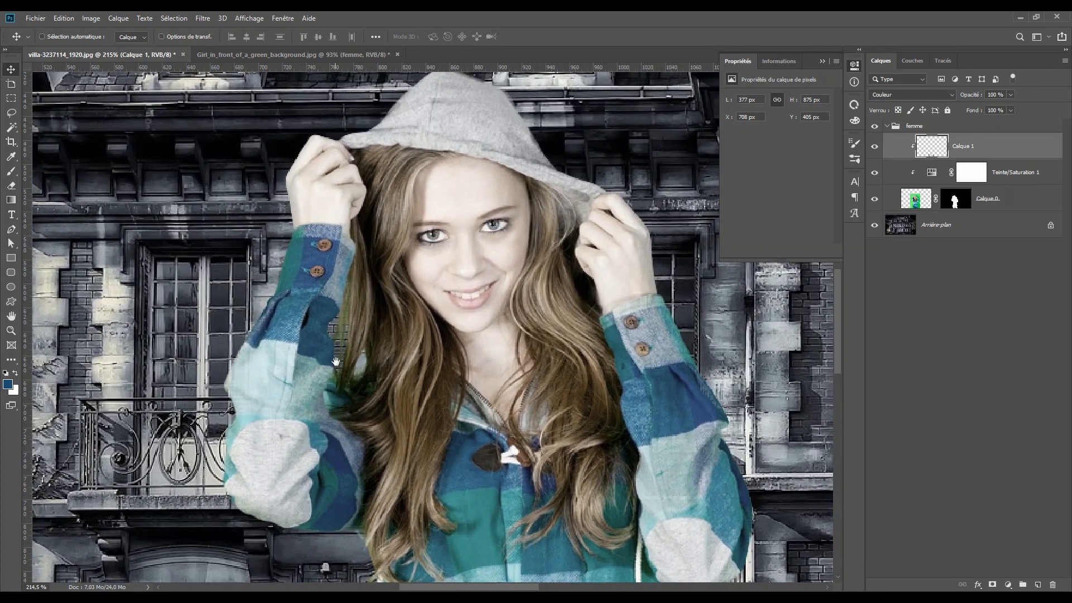
pyautogui.scroll(3, 336, 362)
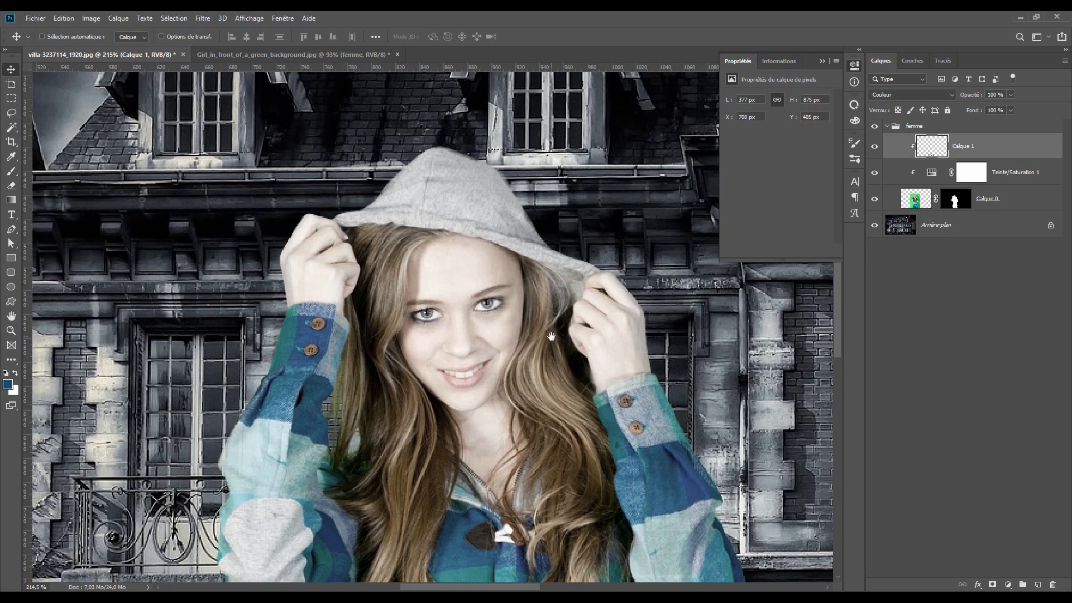
pyautogui.scroll(-6, 553, 338)
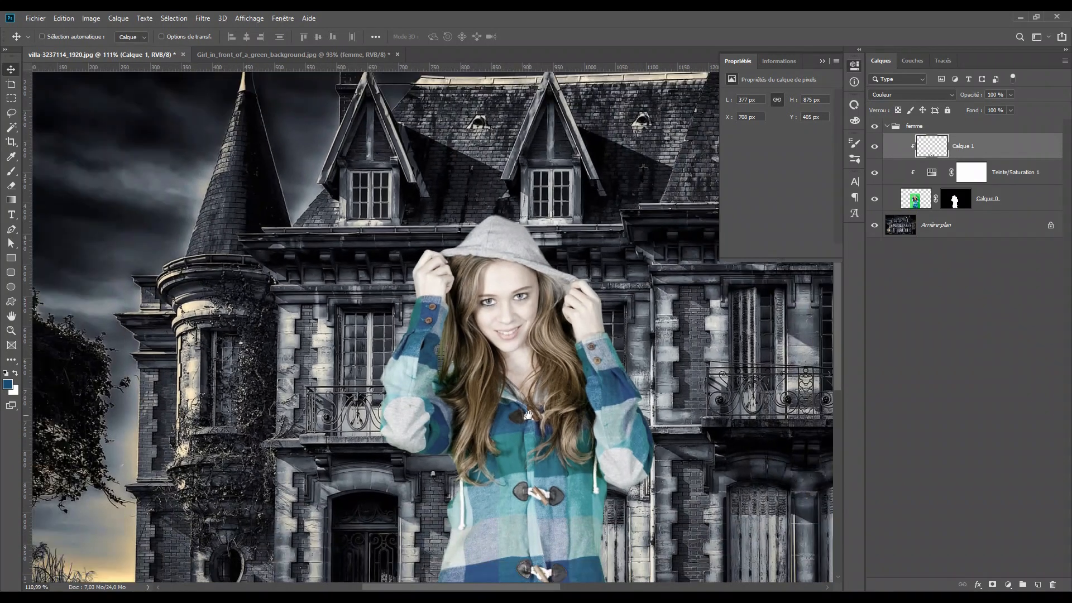
pyautogui.moveTo(528, 414); pyautogui.dragTo(475, 236)
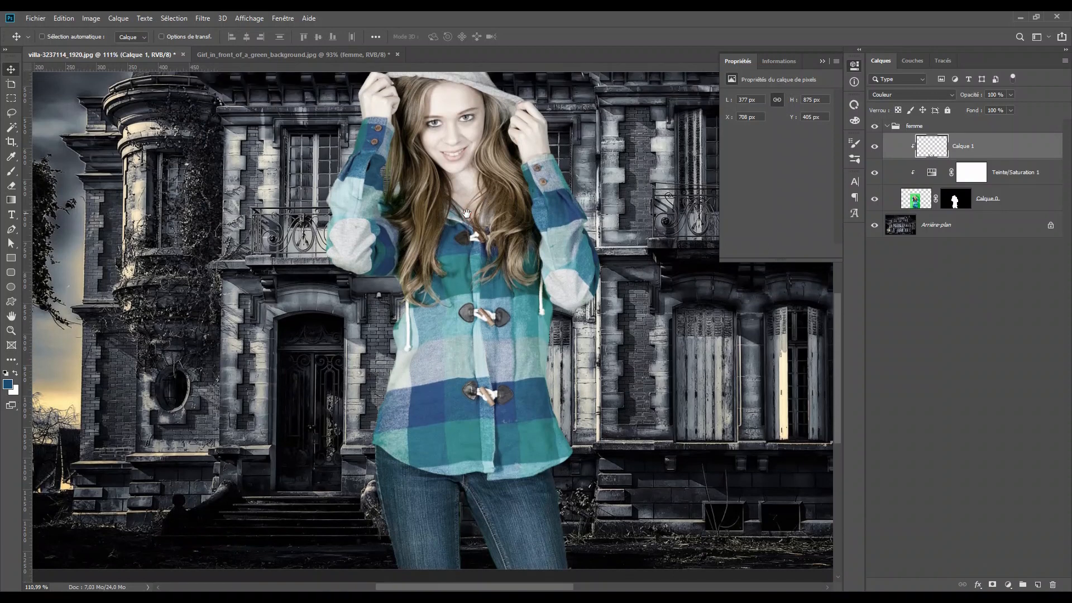
pyautogui.scroll(-1, 411, 193)
pyautogui.scroll(-1, 411, 195)
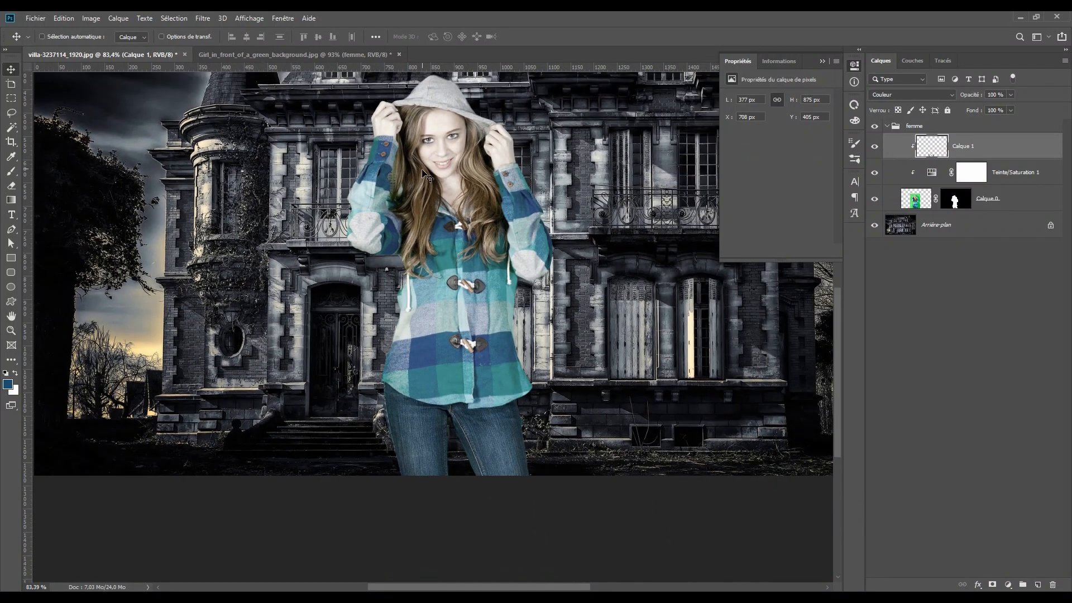
pyautogui.scroll(4, 441, 238)
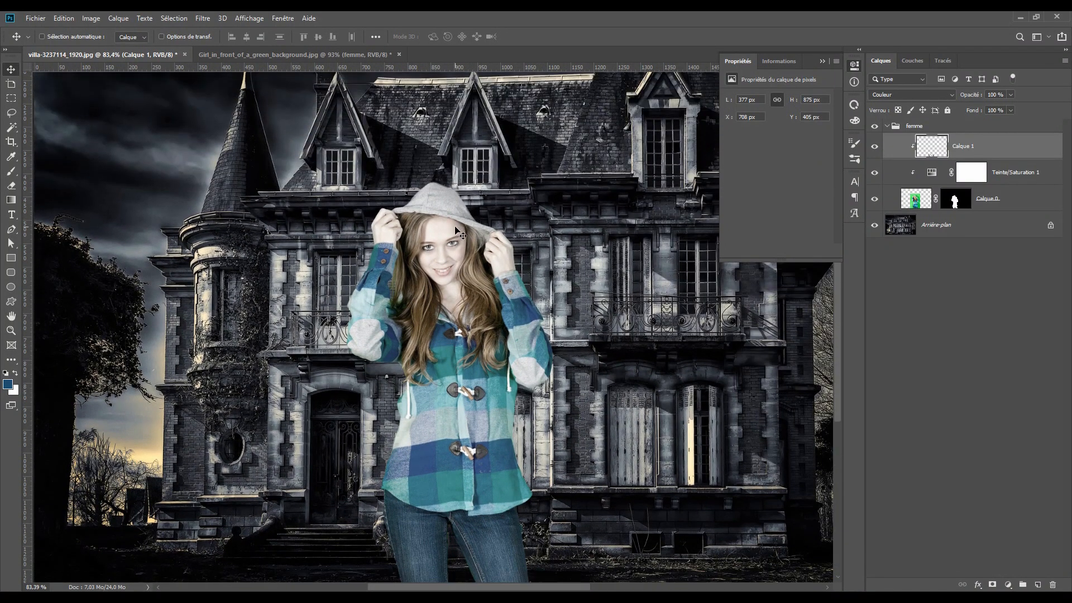
pyautogui.scroll(2, 462, 229)
pyautogui.scroll(-1, 462, 229)
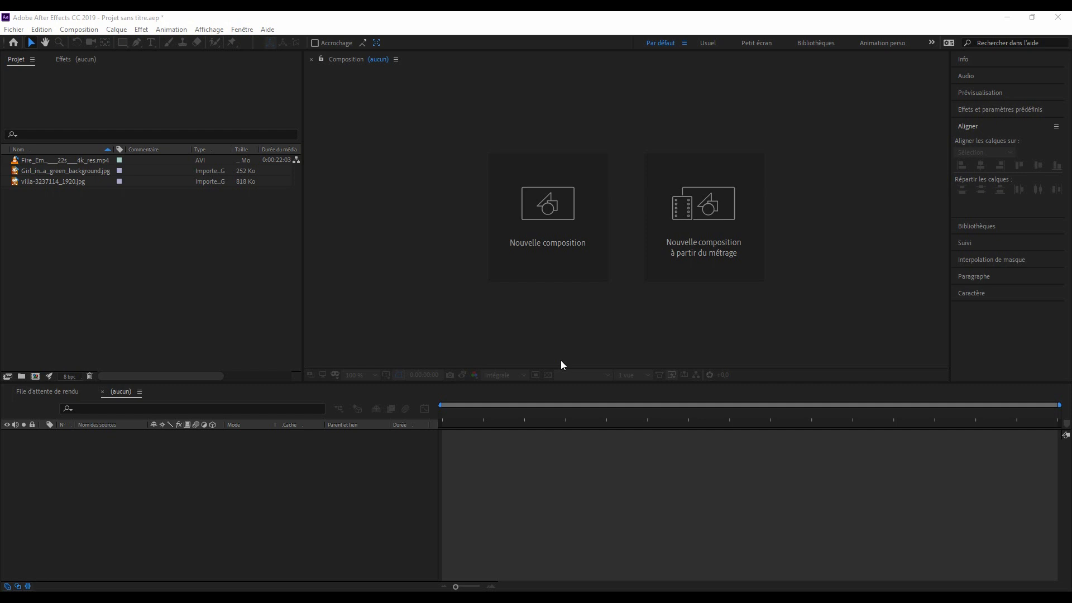
# Switch to After Effects and create a new composition from villa-3237114_1920.jpg.
pyautogui.click(132, 240)
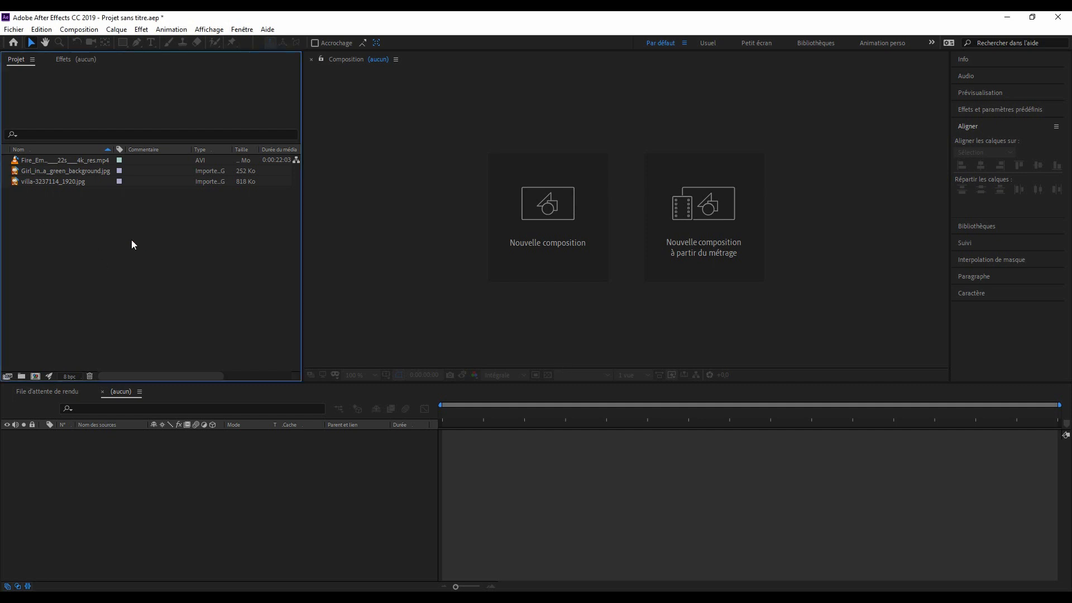
pyautogui.click(94, 180)
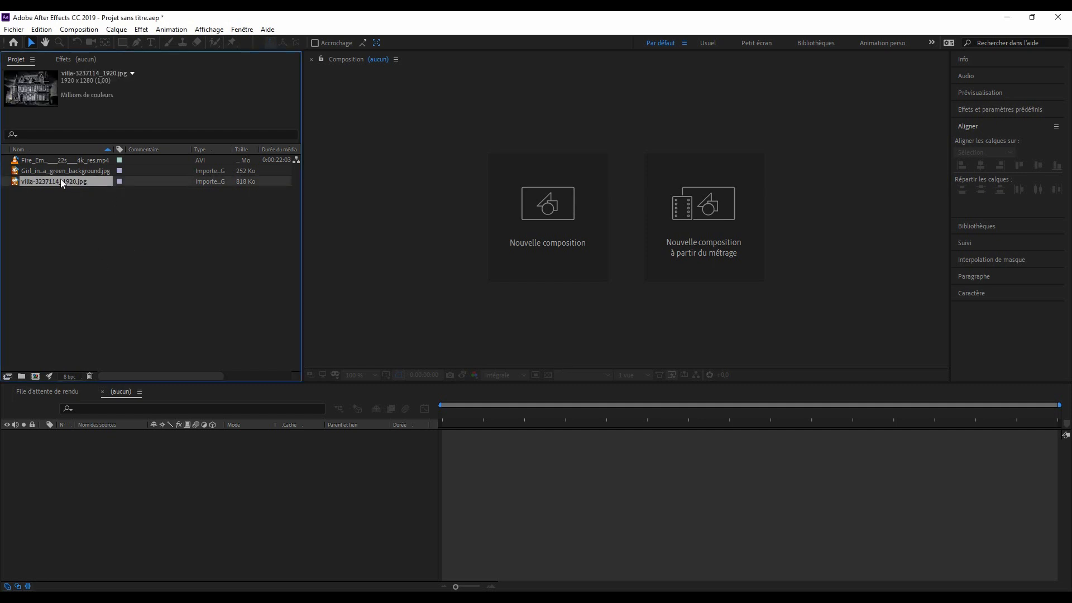
pyautogui.click(53, 171)
pyautogui.press('Up')
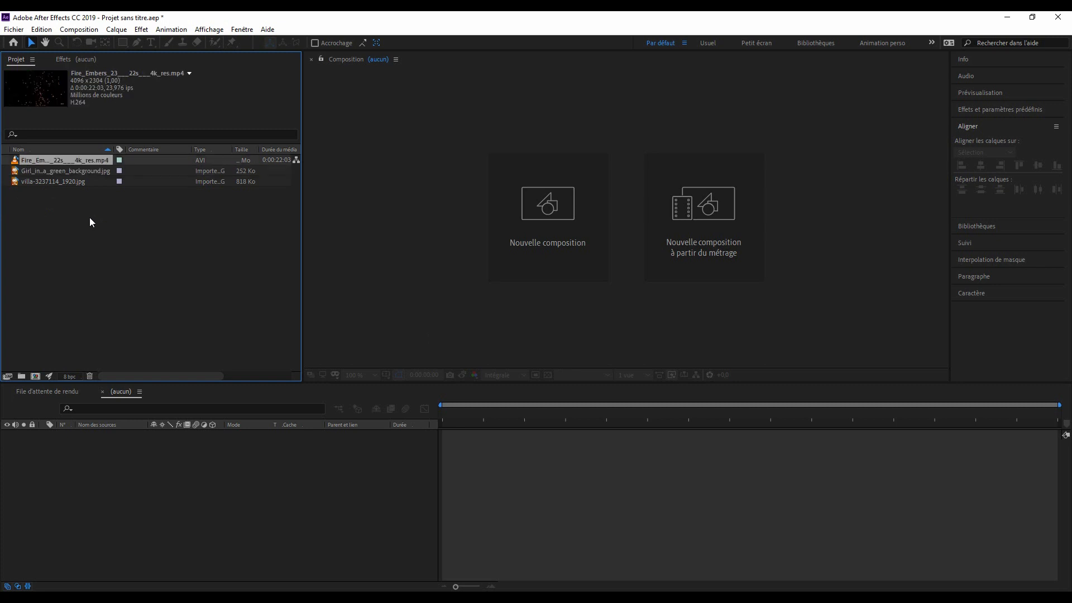
pyautogui.click(68, 180)
pyautogui.rightClick(68, 178)
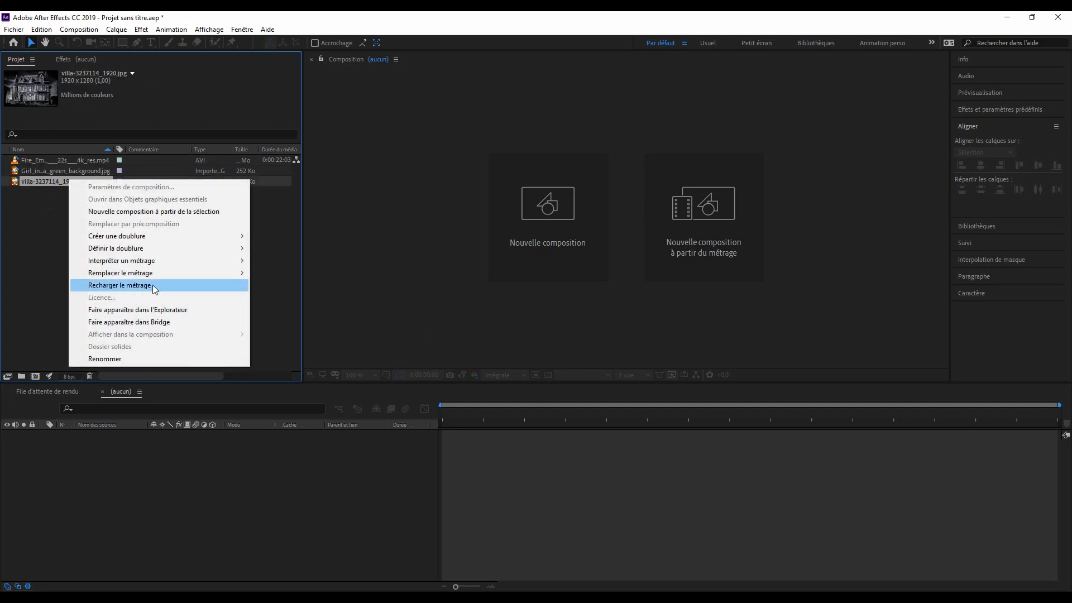
pyautogui.click(195, 212)
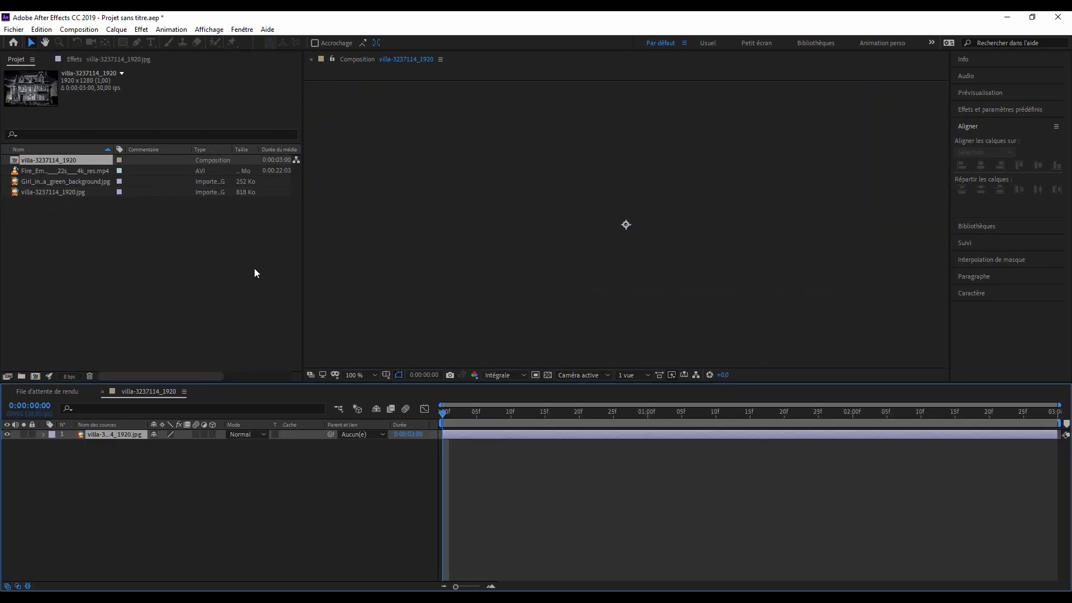
# Add the Fire_Embers video to the villa composition above the villa image layer.
pyautogui.scroll(-2, 519, 266)
pyautogui.scroll(-2, 582, 293)
pyautogui.scroll(2, 581, 293)
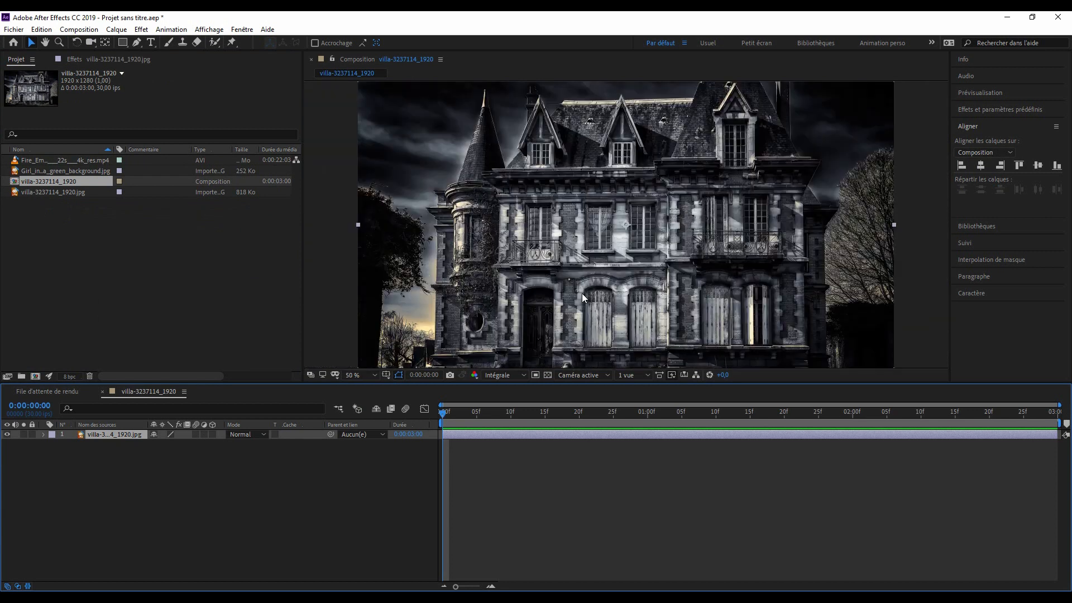
pyautogui.moveTo(594, 280); pyautogui.dragTo(593, 255)
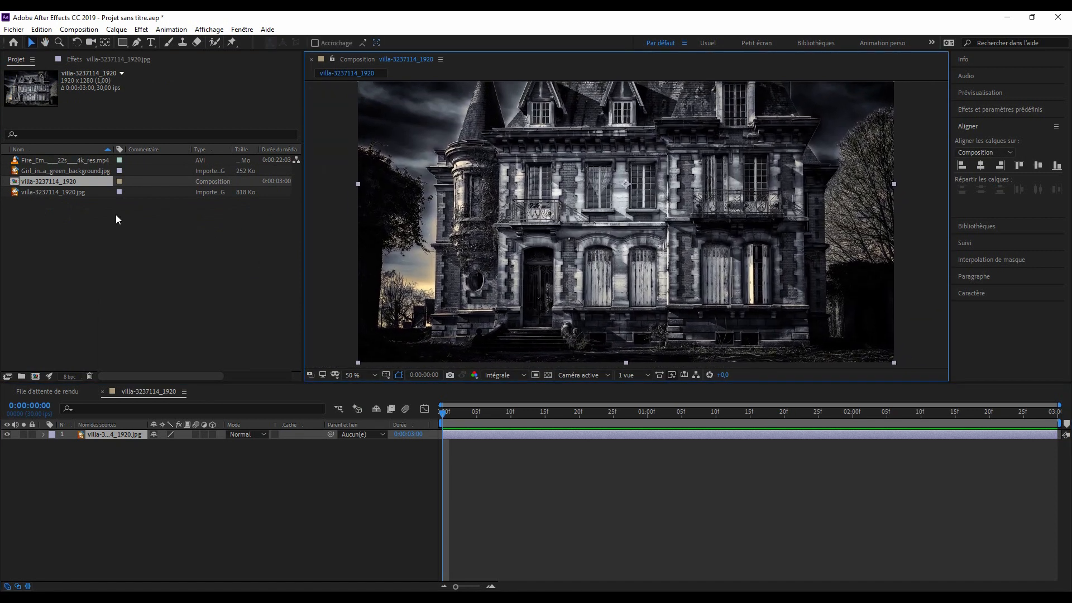
pyautogui.click(74, 171)
pyautogui.click(64, 160)
pyautogui.moveTo(64, 160); pyautogui.dragTo(183, 431)
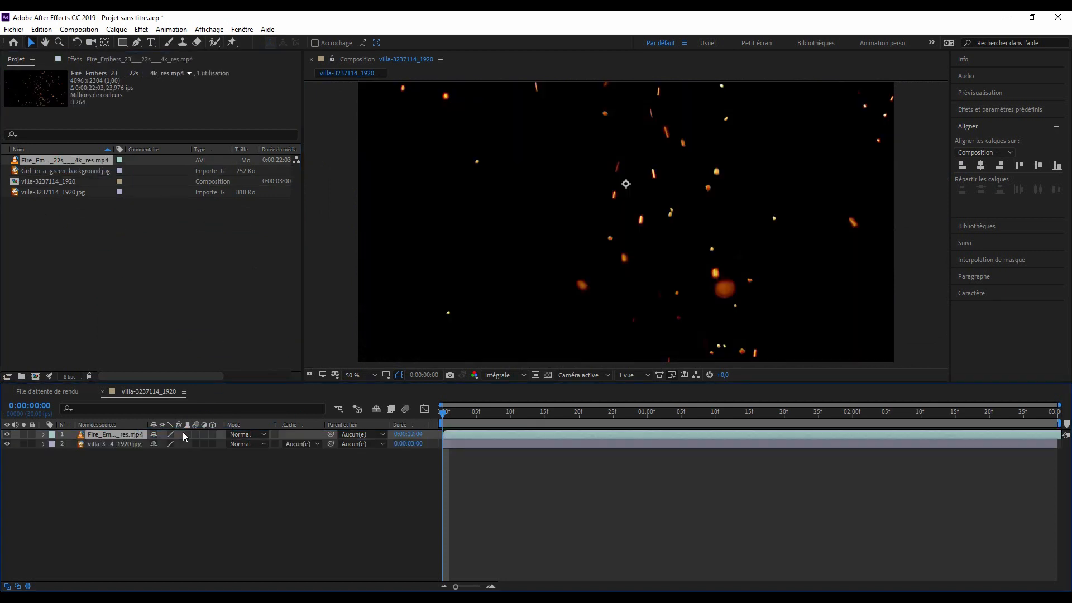
# Scale the Fire_Embers layer to 57% so it roughly matches the composition frame.
pyautogui.press(',')
pyautogui.press(',')
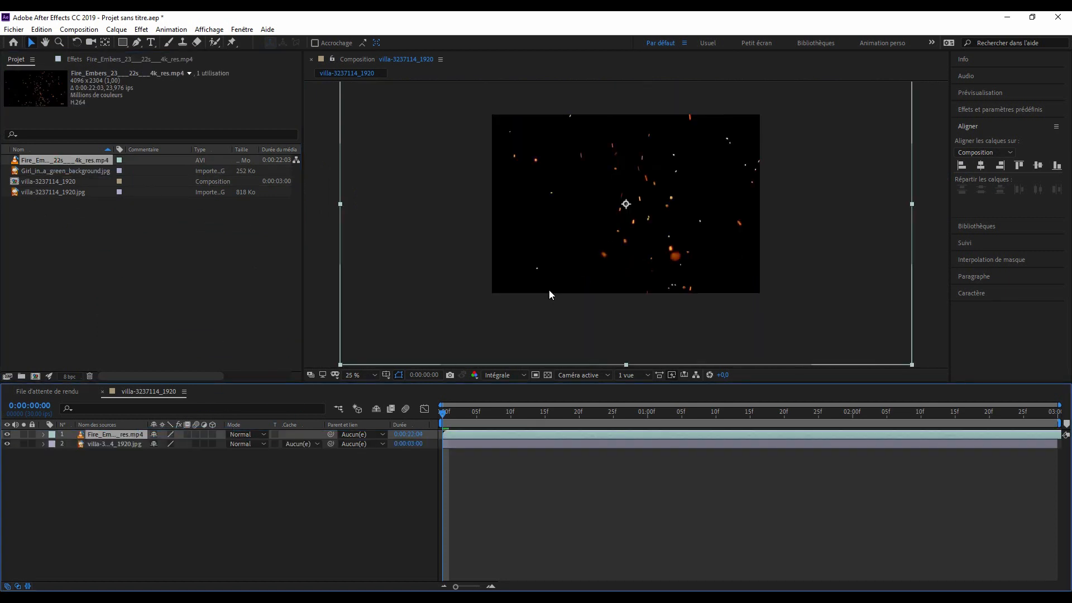
pyautogui.click(43, 435)
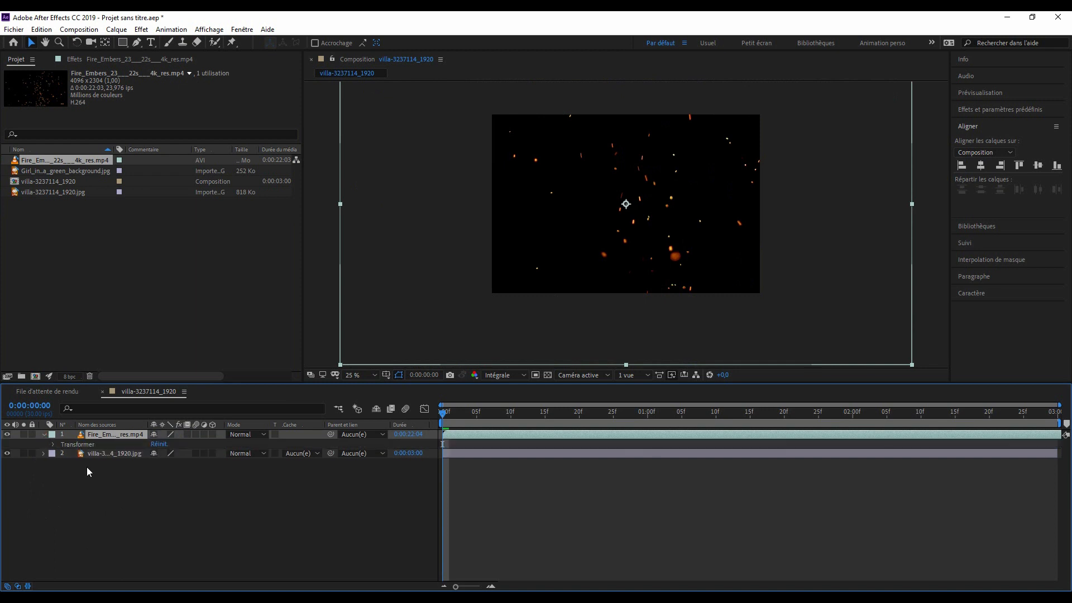
pyautogui.click(53, 444)
pyautogui.moveTo(182, 473); pyautogui.dragTo(163, 473)
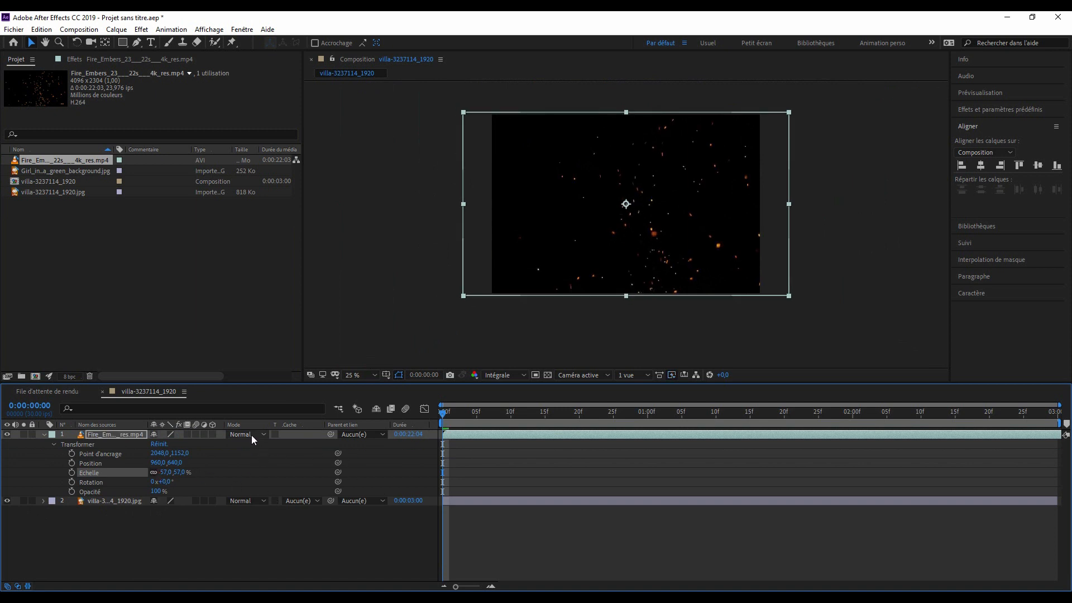
# Set the Fire_Embers layer's blending mode to Eclaircir so the embers show over the villa.
pyautogui.click(252, 436)
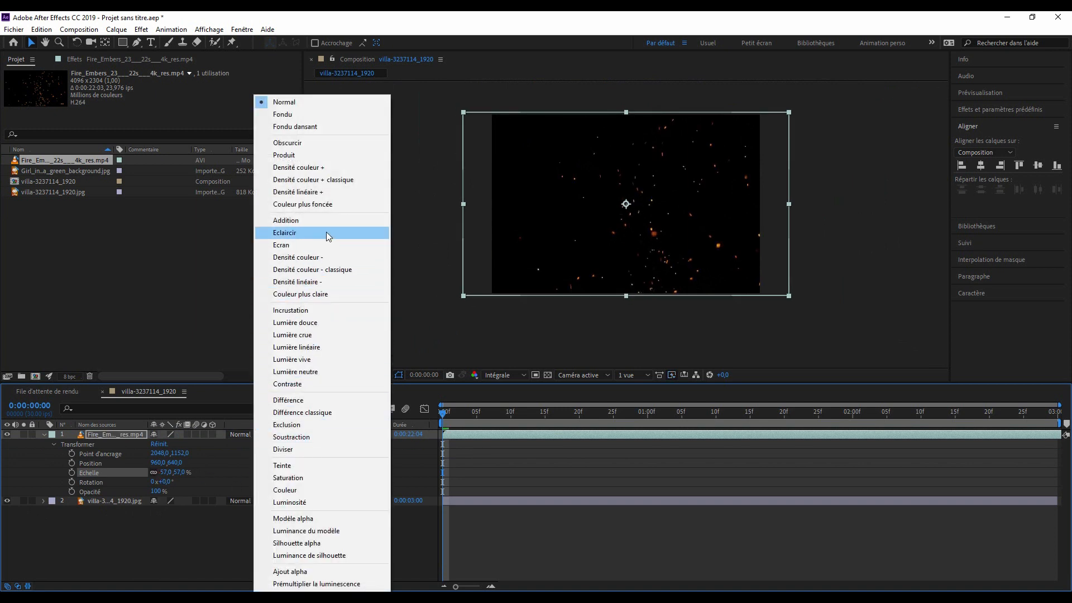
pyautogui.click(326, 232)
pyautogui.scroll(2, 558, 255)
pyautogui.moveTo(580, 267)
pyautogui.mouseDown()
pyautogui.moveTo(535, 304)
pyautogui.moveTo(541, 345)
pyautogui.moveTo(564, 274)
pyautogui.mouseUp()
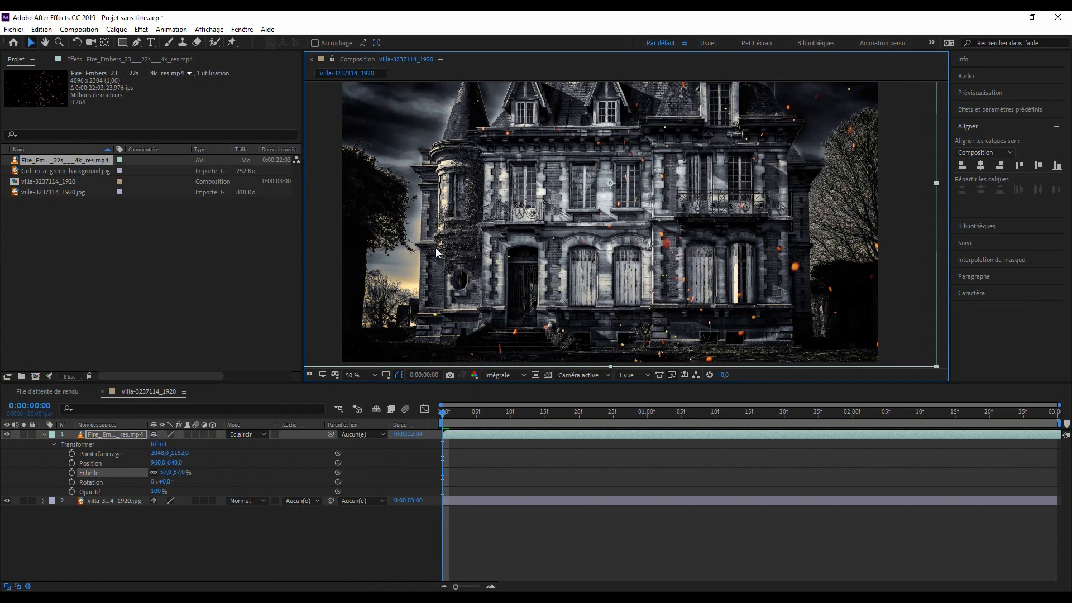
# Add Girl_in_front_of_a_green_background.jpg as the top layer and apply the Keylight (1.2) effect to it.
pyautogui.moveTo(69, 170); pyautogui.dragTo(623, 229)
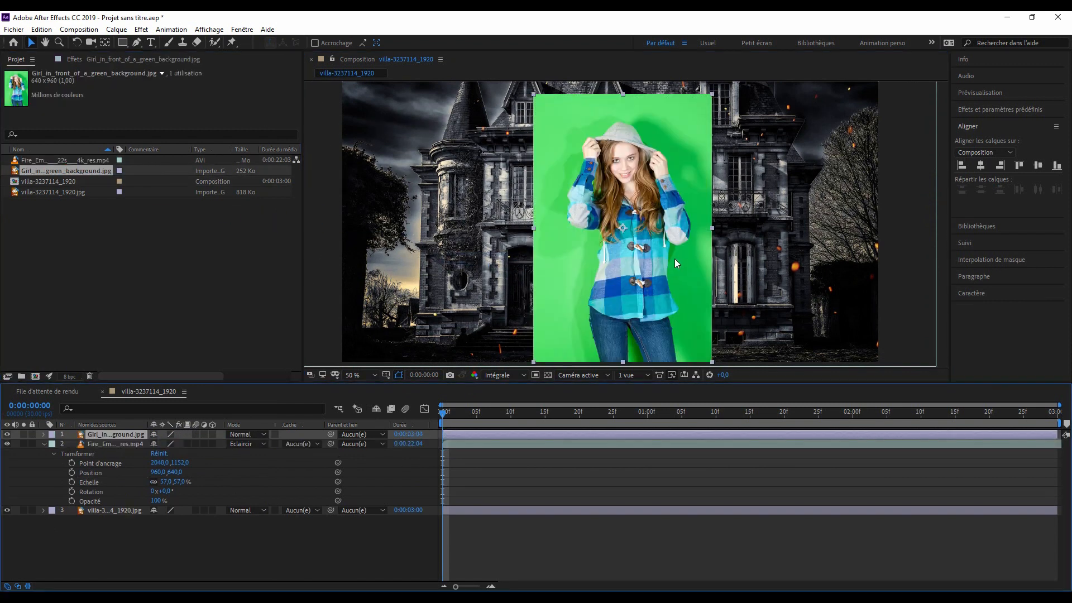
pyautogui.click(140, 58)
pyautogui.rightClick(85, 112)
pyautogui.moveTo(179, 315)
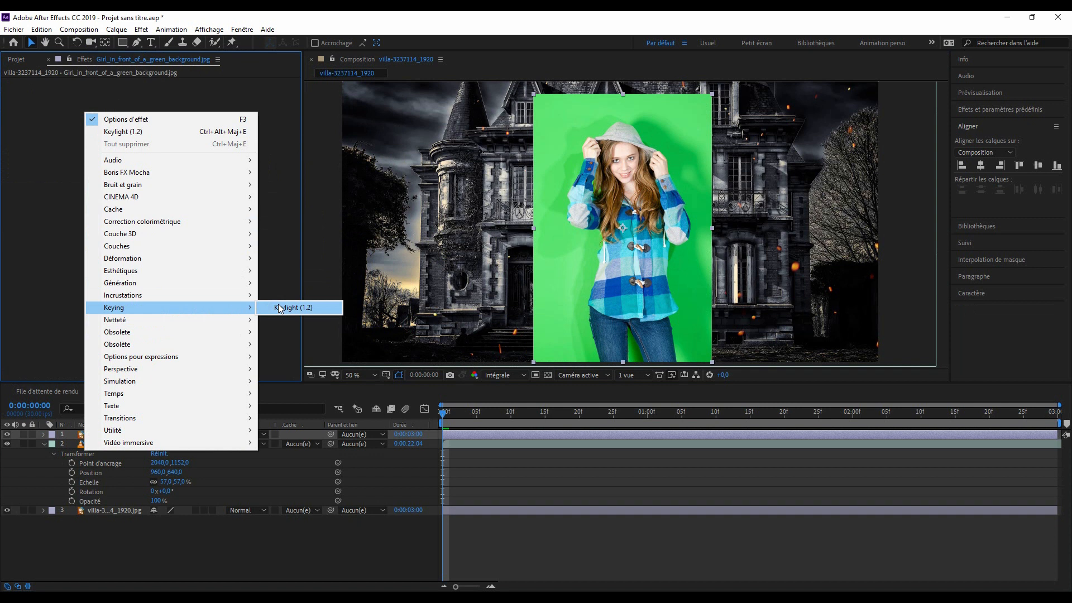
pyautogui.press('Escape')
pyautogui.rightClick(139, 434)
pyautogui.moveTo(256, 292)
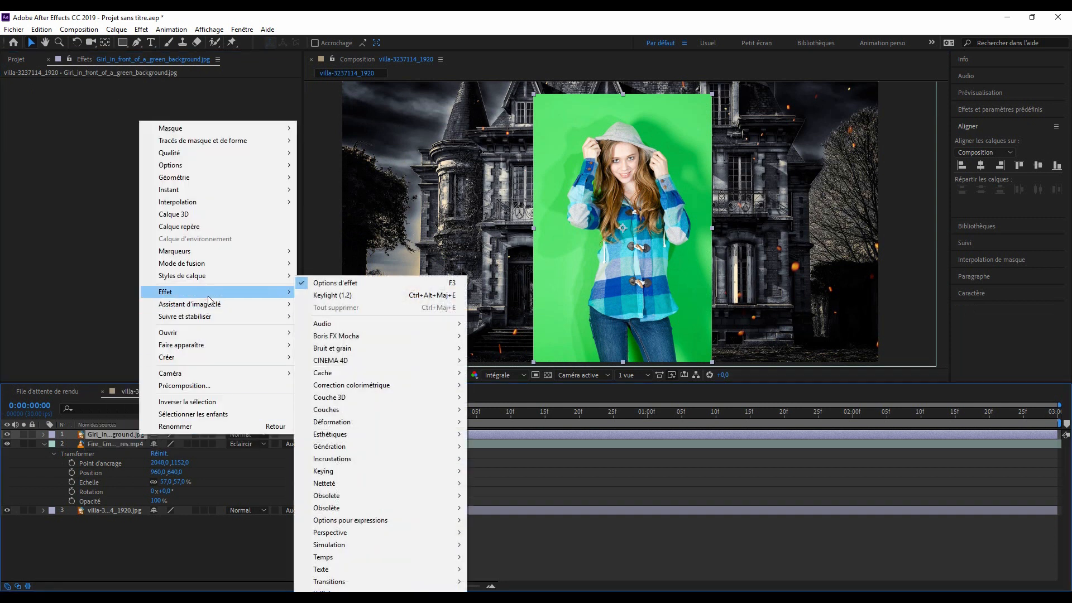
pyautogui.moveTo(380, 471)
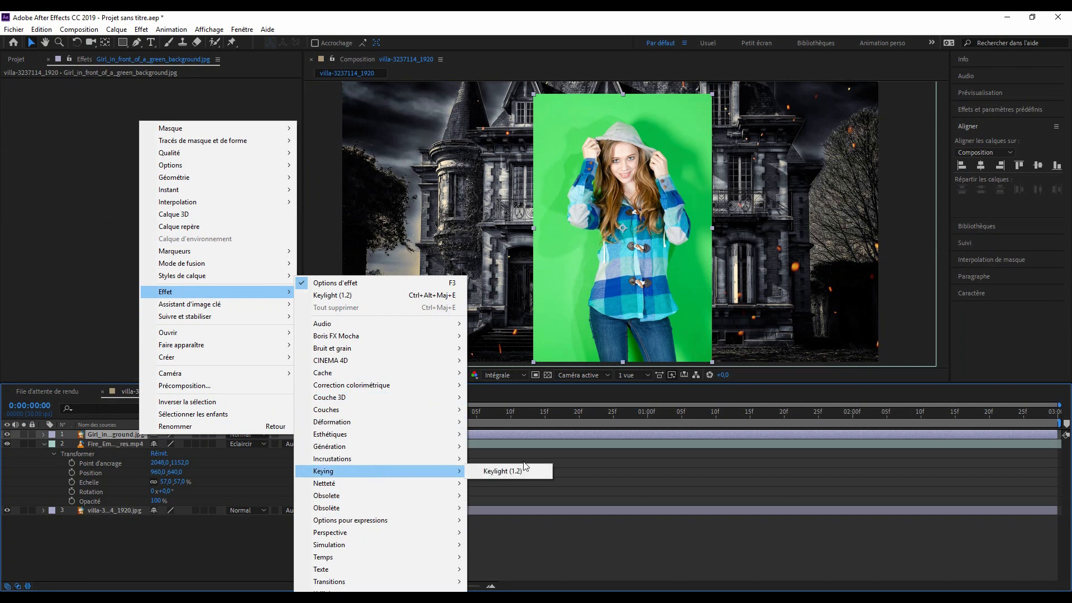
pyautogui.click(502, 471)
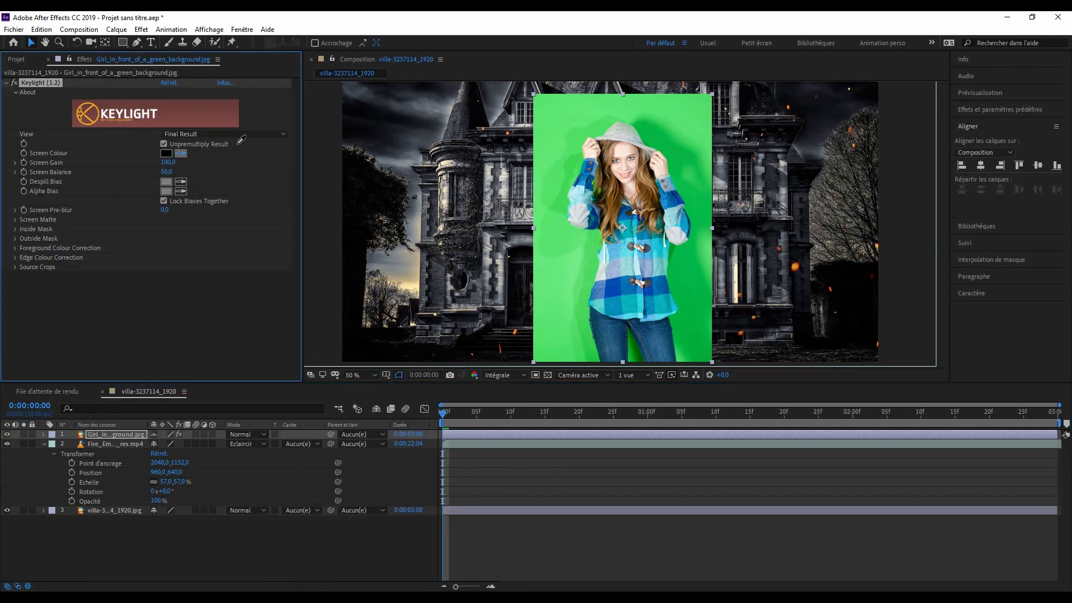
# Sample the green backdrop as Keylight's Screen Colour and check the keyed girl's shirt, jeans and hair up close.
pyautogui.scroll(4, 448, 237)
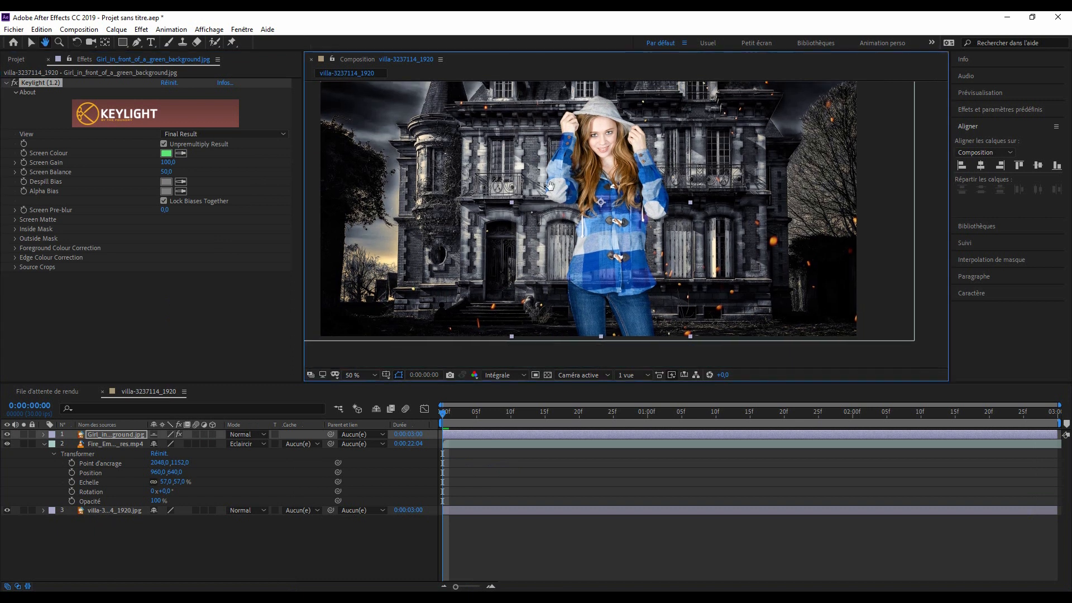
pyautogui.scroll(-2, 447, 237)
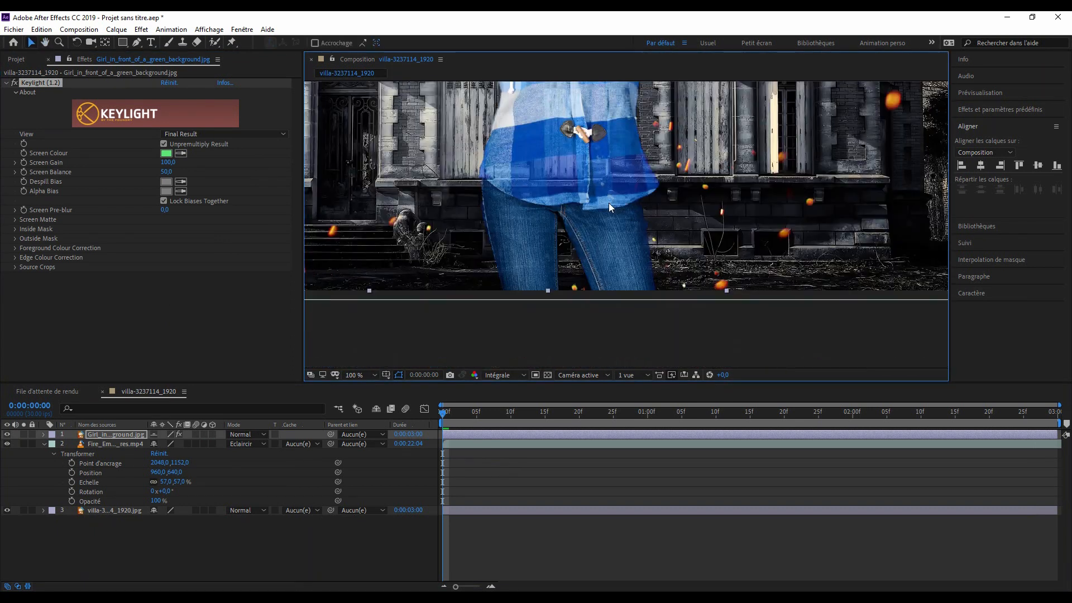
pyautogui.moveTo(513, 245); pyautogui.dragTo(475, 304)
pyautogui.press('.')
pyautogui.scroll(-1, 474, 200)
pyautogui.moveTo(473, 200); pyautogui.dragTo(469, 324)
pyautogui.moveTo(474, 161); pyautogui.dragTo(476, 249)
pyautogui.scroll(2, 476, 249)
pyautogui.moveTo(409, 258); pyautogui.dragTo(702, 189)
pyautogui.moveTo(474, 218); pyautogui.dragTo(603, 255)
pyautogui.scroll(-1, 587, 267)
pyautogui.moveTo(576, 290); pyautogui.dragTo(481, 181)
# Set the Screen Matte's Clip White to 80 and check the girl's sleeves and hair.
pyautogui.click(13, 220)
pyautogui.moveTo(445, 296); pyautogui.dragTo(470, 236)
pyautogui.click(168, 239)
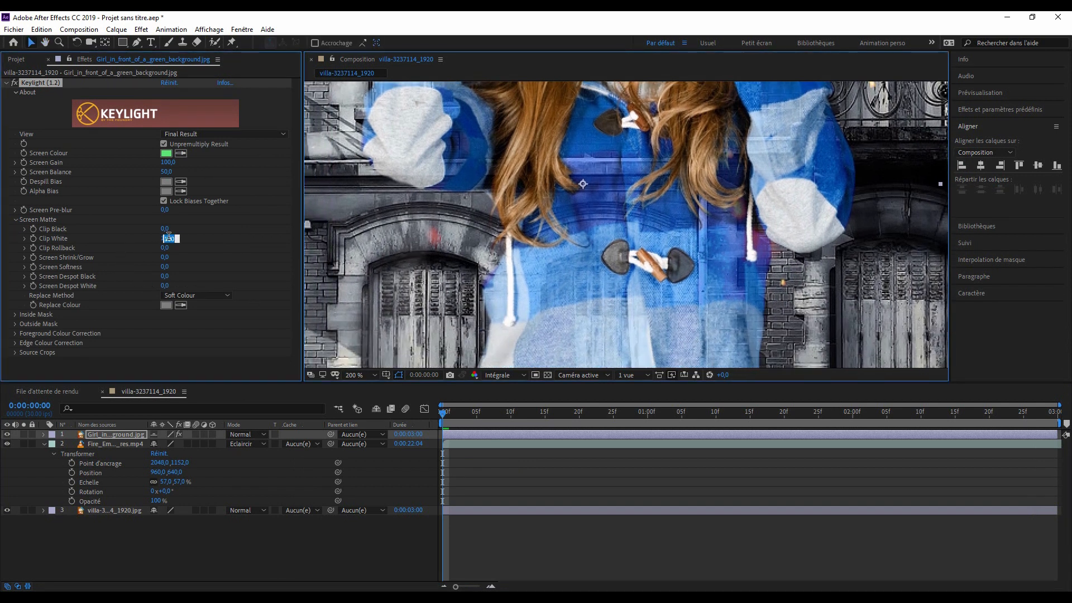
pyautogui.press('Return')
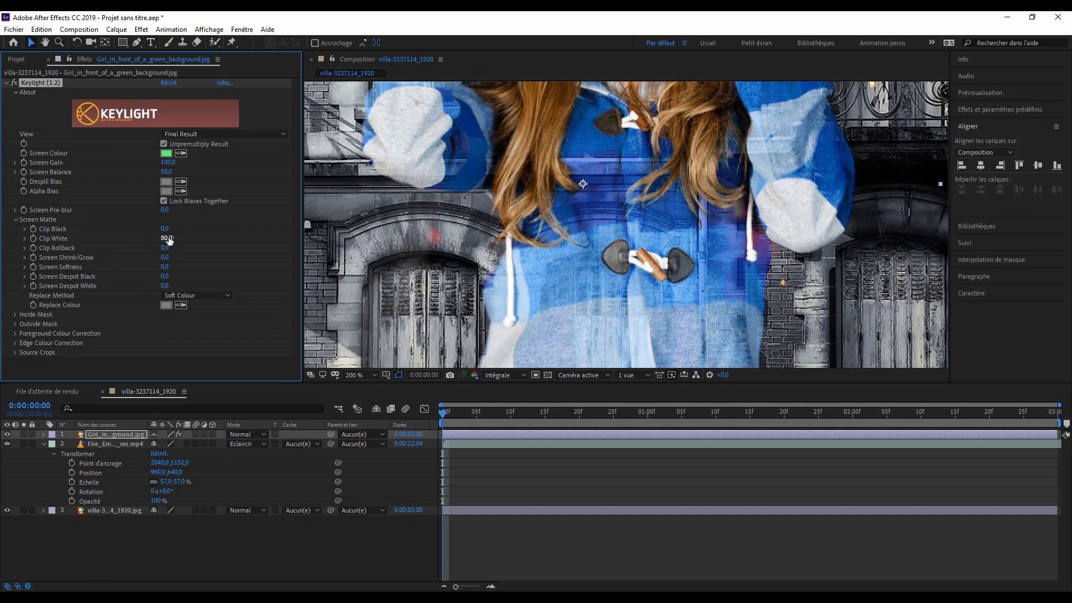
pyautogui.moveTo(569, 241); pyautogui.dragTo(578, 352)
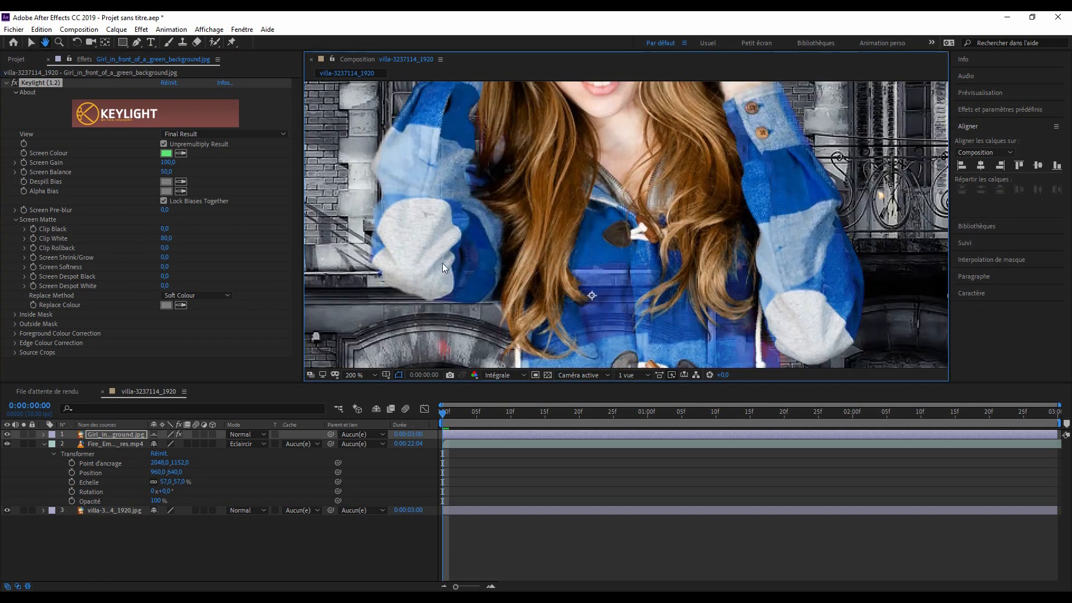
pyautogui.moveTo(499, 185); pyautogui.dragTo(508, 247)
pyautogui.scroll(1, 491, 248)
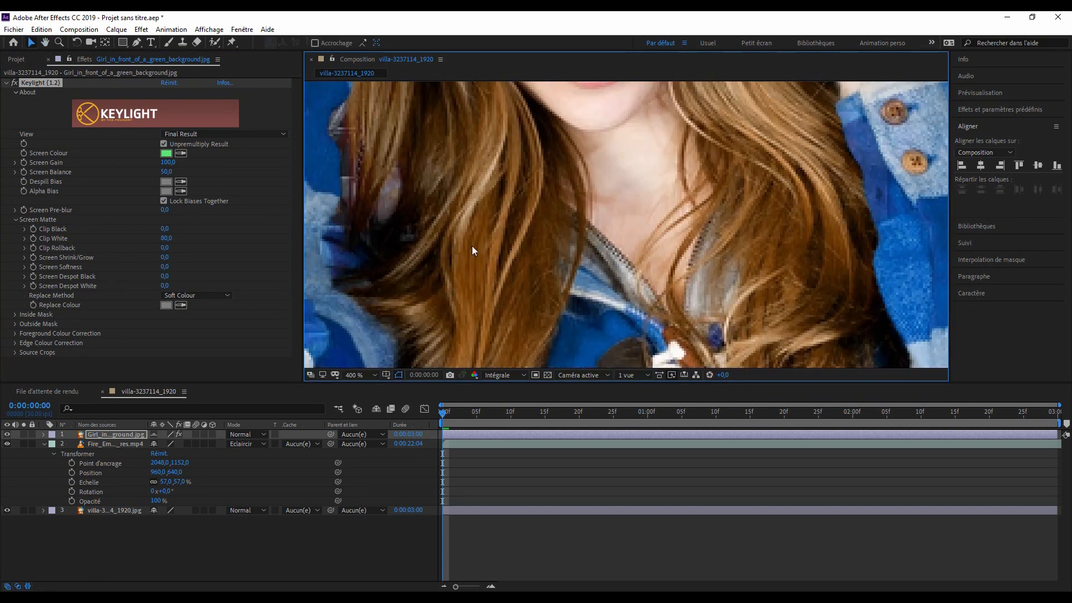
pyautogui.scroll(-5, 421, 237)
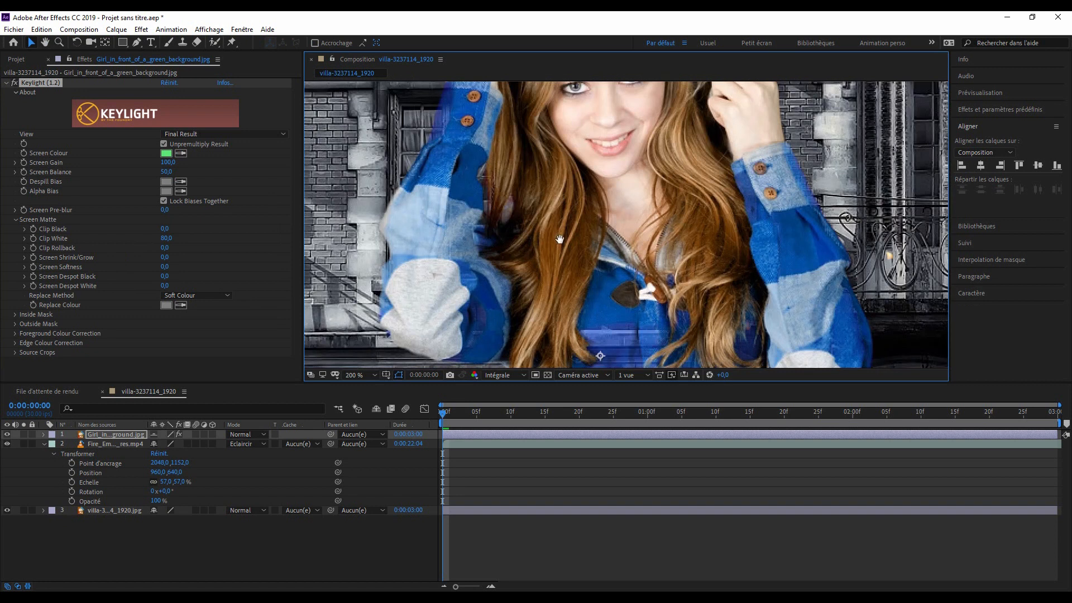
pyautogui.scroll(3, 559, 240)
pyautogui.moveTo(578, 363); pyautogui.dragTo(530, 297)
# Try adjusting the Screen Matte's Clip Black and setting Screen Shrink/Grow to 9.9.
pyautogui.click(168, 230)
pyautogui.moveTo(167, 230); pyautogui.dragTo(98, 249)
pyautogui.scroll(-5, 460, 130)
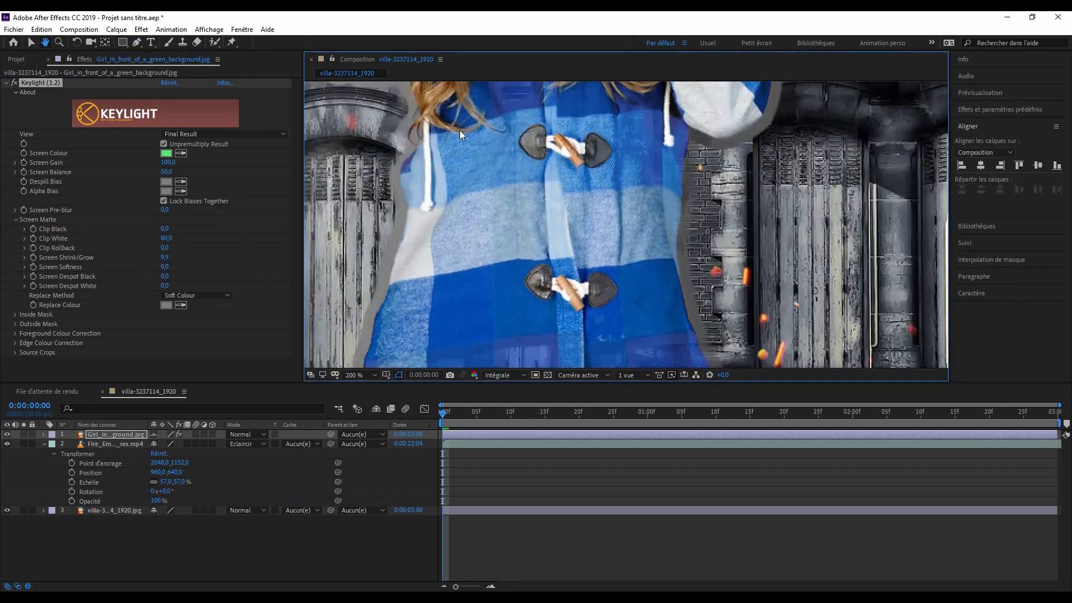
# Set the Screen Matte's Screen Despot Black to 4.3 and Screen Despot White to 11.5.
pyautogui.moveTo(164, 276); pyautogui.dragTo(217, 275)
pyautogui.moveTo(451, 173); pyautogui.dragTo(486, 337)
pyautogui.moveTo(163, 277); pyautogui.dragTo(230, 286)
pyautogui.moveTo(460, 305); pyautogui.dragTo(453, 271)
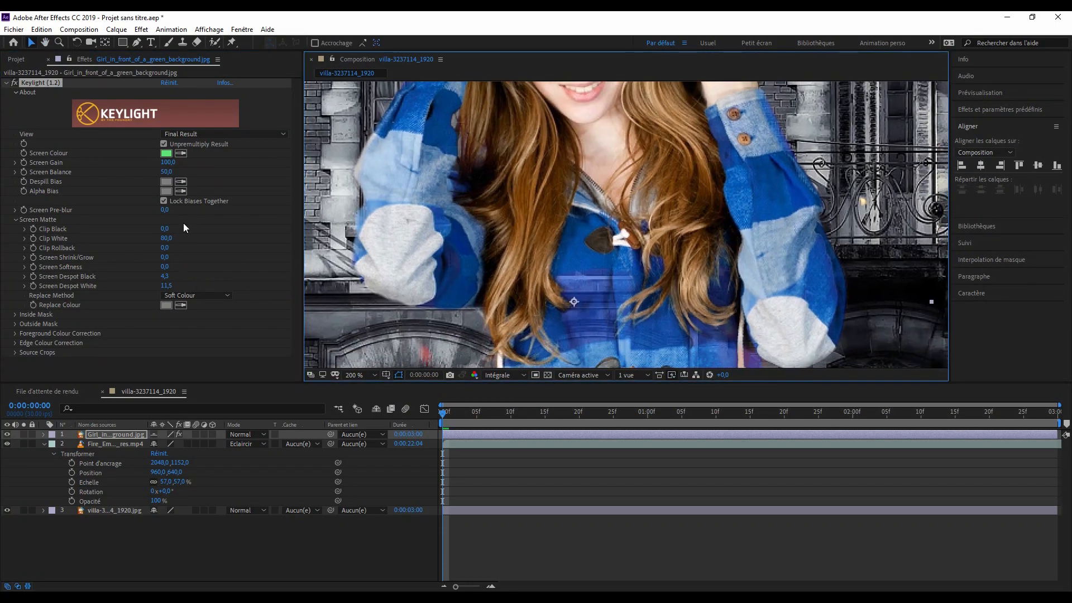
# Look through Keylight's Source Crops settings and examine the keyed shirt for transparency.
pyautogui.click(16, 352)
pyautogui.scroll(-2, 16, 352)
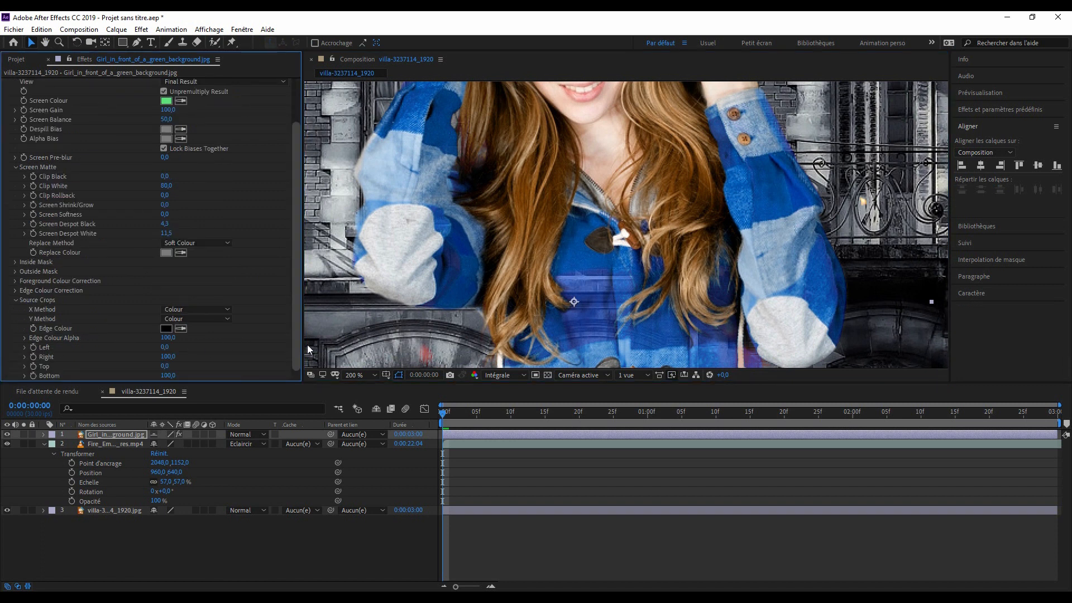
pyautogui.scroll(-2, 531, 325)
pyautogui.scroll(1, 539, 327)
pyautogui.moveTo(550, 333); pyautogui.dragTo(470, 186)
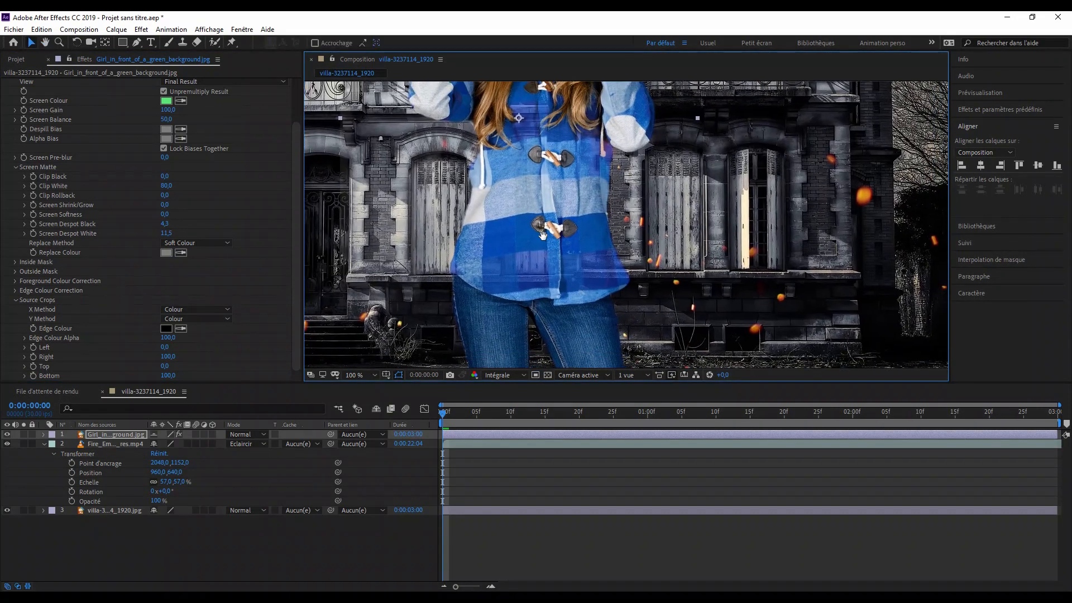
# Duplicate the keyed girl layer and remove the Keylight effect from the upper copy.
pyautogui.click(112, 437)
pyautogui.hotkey('ctrl', 'd')
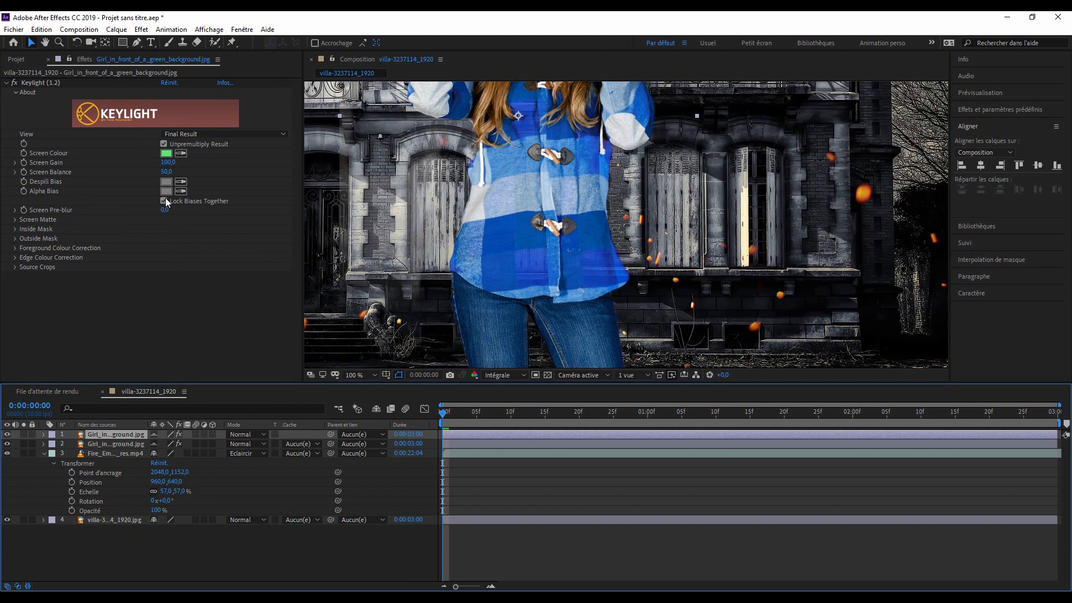
pyautogui.click(39, 84)
pyautogui.press('Delete')
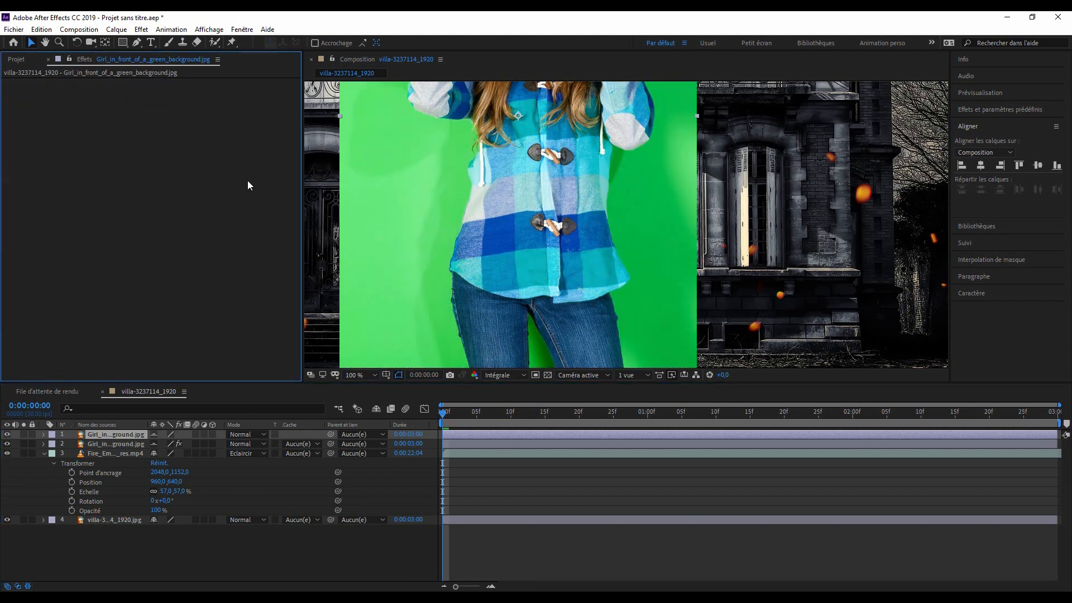
pyautogui.moveTo(420, 153); pyautogui.dragTo(408, 220)
# Draw a closed Pen mask on the unkeyed upper layer just inside the girl's hair, shirt, arm and jeans.
pyautogui.click(139, 42)
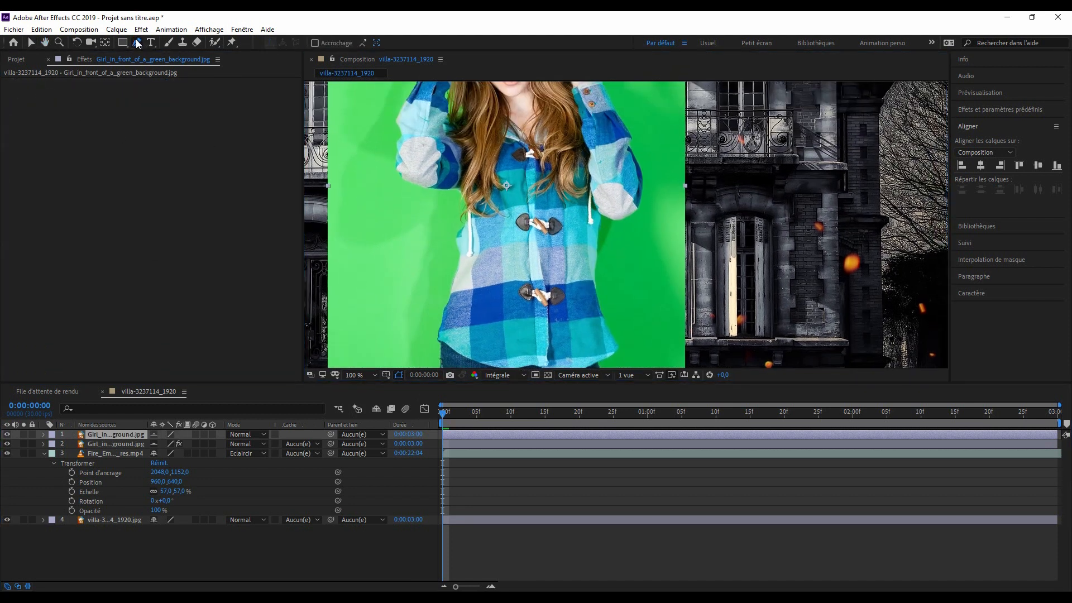
pyautogui.click(469, 136)
pyautogui.click(473, 155)
pyautogui.click(476, 176)
pyautogui.click(471, 253)
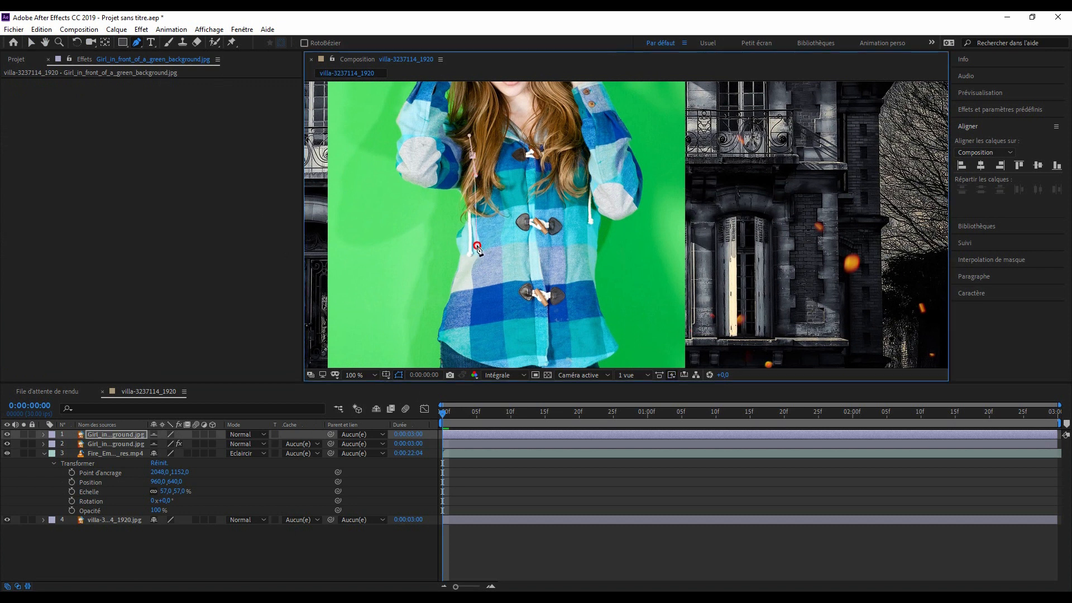
pyautogui.click(453, 292)
pyautogui.moveTo(453, 293); pyautogui.dragTo(462, 155)
pyautogui.click(451, 206)
pyautogui.click(471, 291)
pyautogui.click(505, 316)
pyautogui.click(521, 218)
pyautogui.click(544, 245)
pyautogui.click(566, 307)
pyautogui.click(617, 318)
pyautogui.moveTo(598, 98); pyautogui.dragTo(567, 280)
pyautogui.click(594, 249)
pyautogui.click(607, 202)
pyautogui.moveTo(607, 202); pyautogui.dragTo(624, 309)
pyautogui.click(592, 236)
pyautogui.click(532, 162)
pyautogui.click(493, 125)
pyautogui.click(473, 230)
pyautogui.click(466, 307)
pyautogui.moveTo(468, 306); pyautogui.dragTo(435, 87)
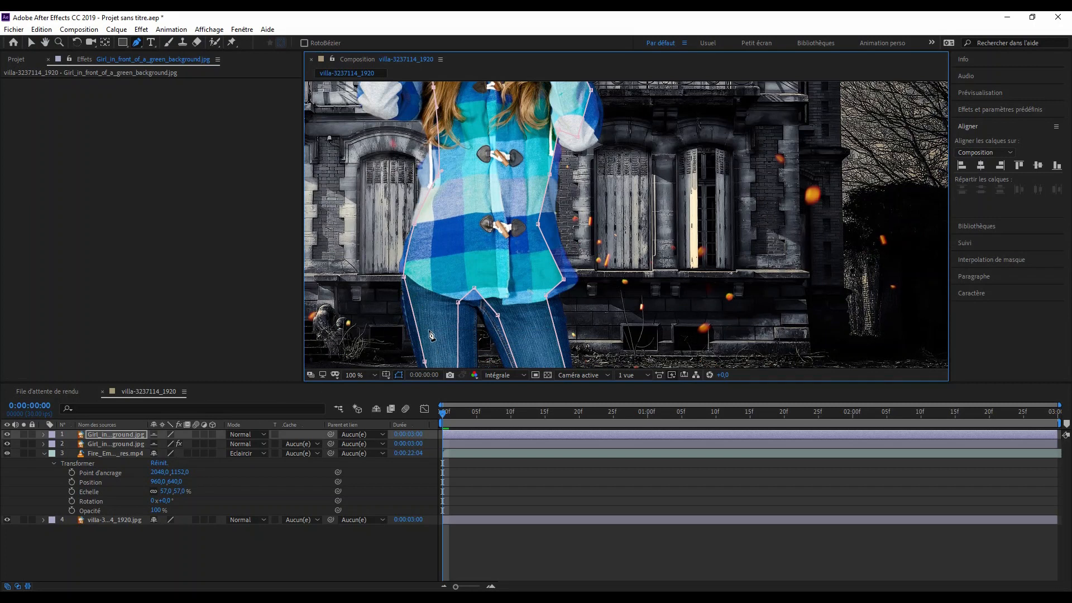
pyautogui.scroll(3, 394, 278)
pyautogui.scroll(-3, 519, 237)
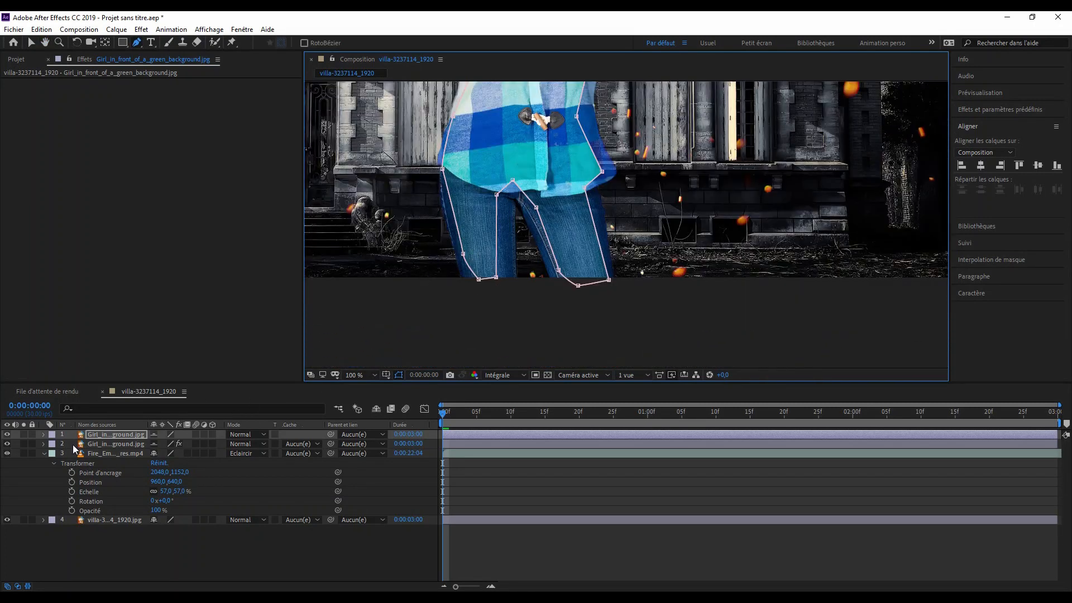
# Set the mask's feather to 28 pixels on the upper girl layer.
pyautogui.click(43, 435)
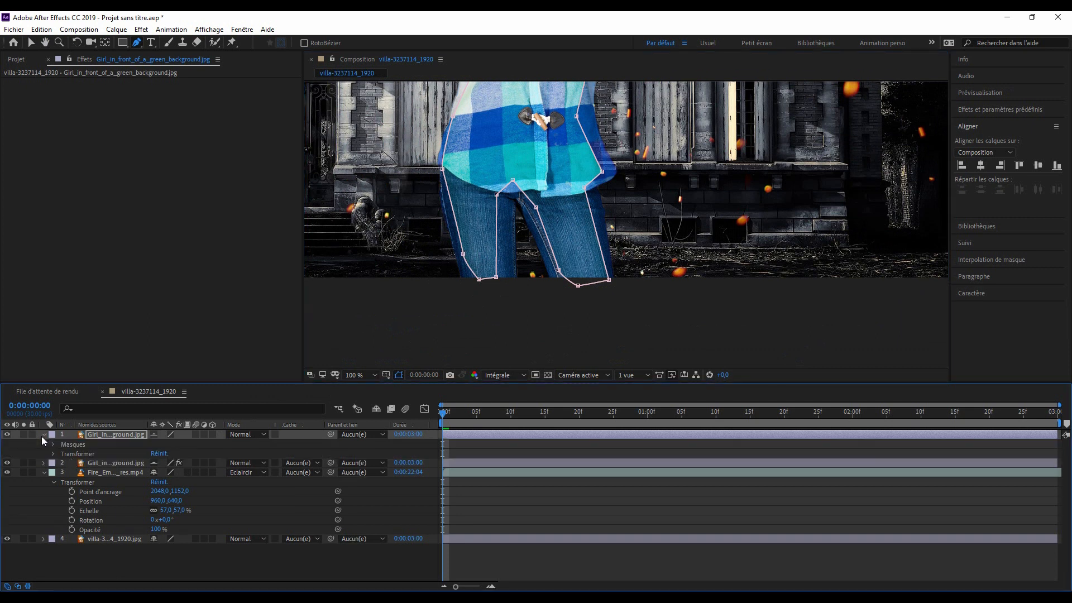
pyautogui.click(54, 445)
pyautogui.click(62, 453)
pyautogui.click(171, 473)
pyautogui.moveTo(171, 473); pyautogui.dragTo(193, 475)
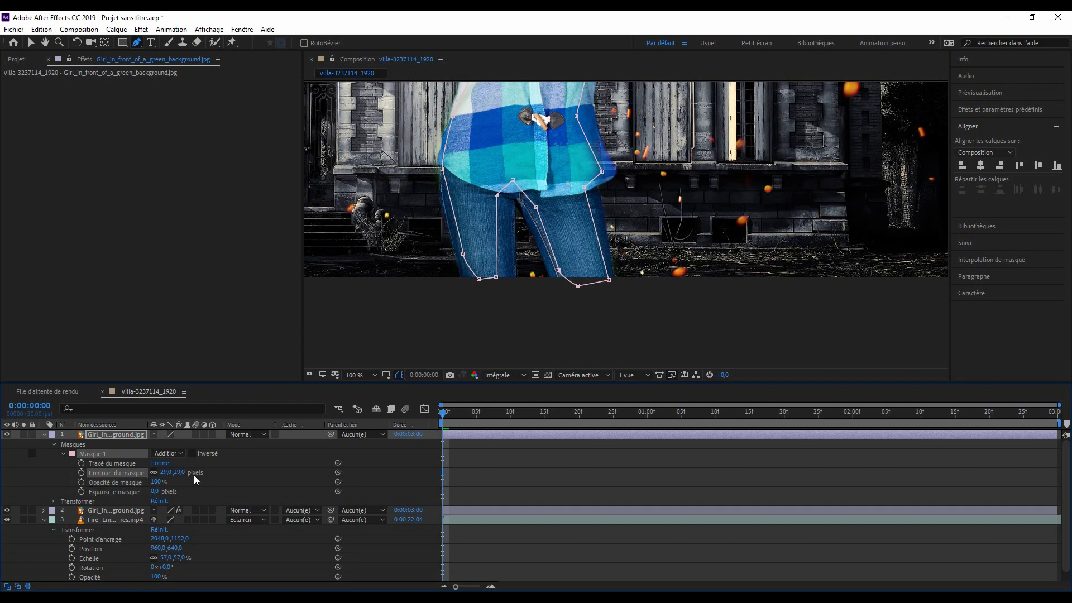
pyautogui.moveTo(178, 472)
pyautogui.mouseDown()
pyautogui.moveTo(211, 473)
pyautogui.moveTo(180, 473)
pyautogui.mouseUp()
# Adjust the mask points along the jeans, shirt edges and sleeve so the path stays inside the girl's outline.
pyautogui.moveTo(320, 273); pyautogui.dragTo(295, 336)
pyautogui.moveTo(378, 290); pyautogui.dragTo(380, 267)
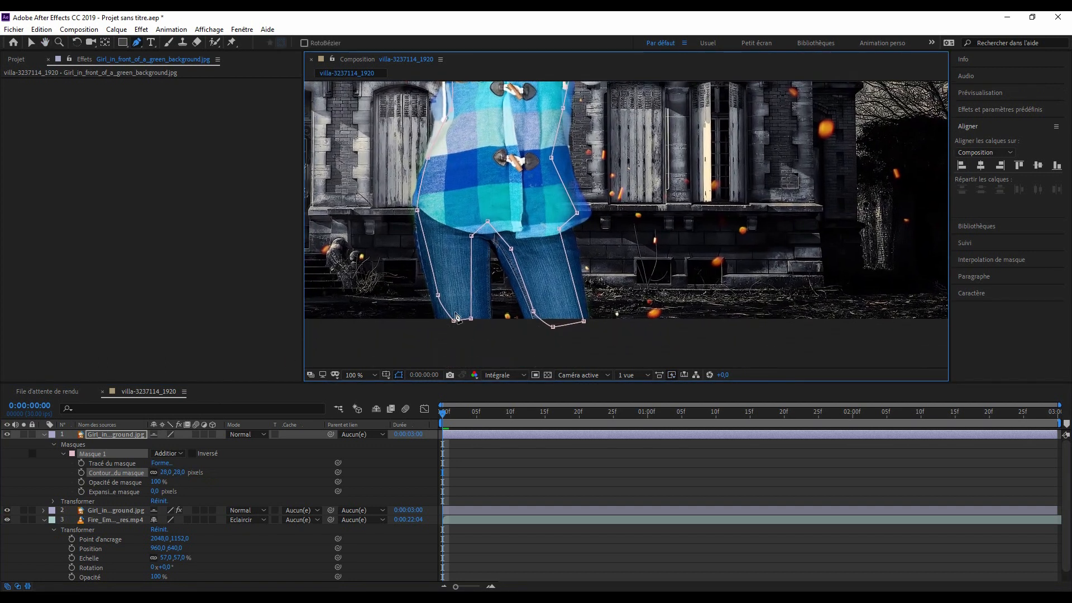
pyautogui.moveTo(437, 294); pyautogui.dragTo(445, 290)
pyautogui.moveTo(418, 210); pyautogui.dragTo(425, 211)
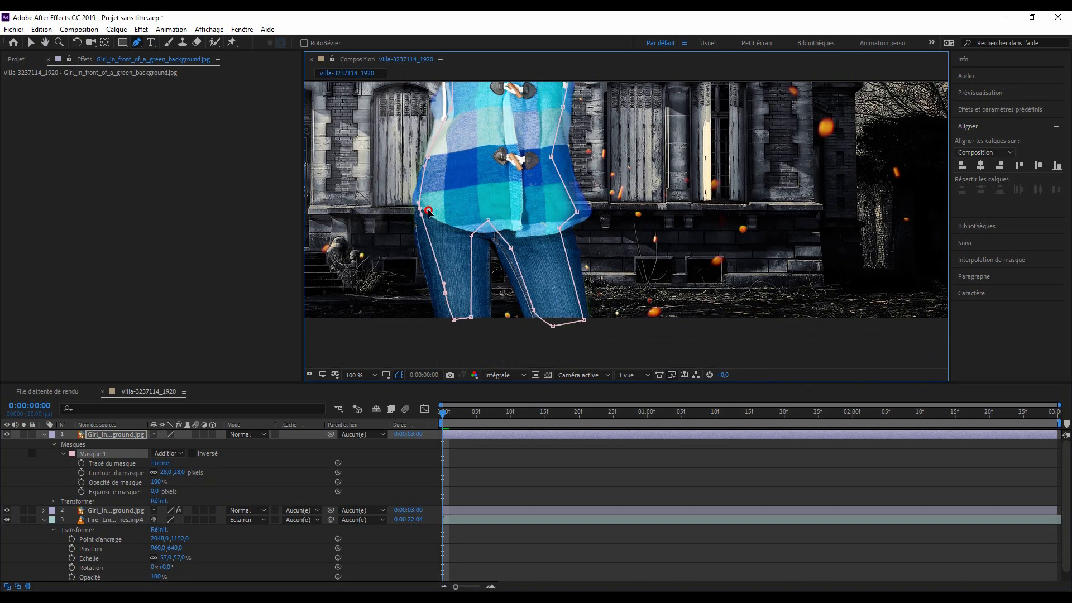
pyautogui.moveTo(428, 157); pyautogui.dragTo(436, 160)
pyautogui.moveTo(447, 173); pyautogui.dragTo(450, 272)
pyautogui.moveTo(581, 310); pyautogui.dragTo(588, 315)
pyautogui.moveTo(555, 254); pyautogui.dragTo(561, 254)
pyautogui.moveTo(580, 179); pyautogui.dragTo(576, 269)
pyautogui.moveTo(602, 210); pyautogui.dragTo(592, 223)
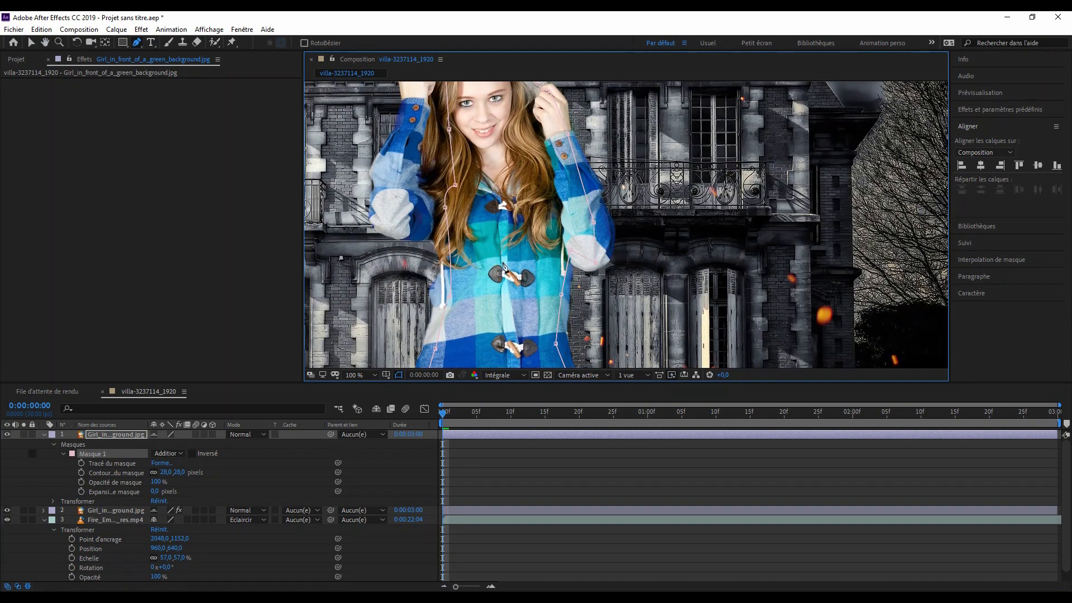
pyautogui.moveTo(466, 278); pyautogui.dragTo(473, 188)
# Deselect the masked girl layer and examine her shirt, jeans, arms and hair against the villa.
pyautogui.press('g')
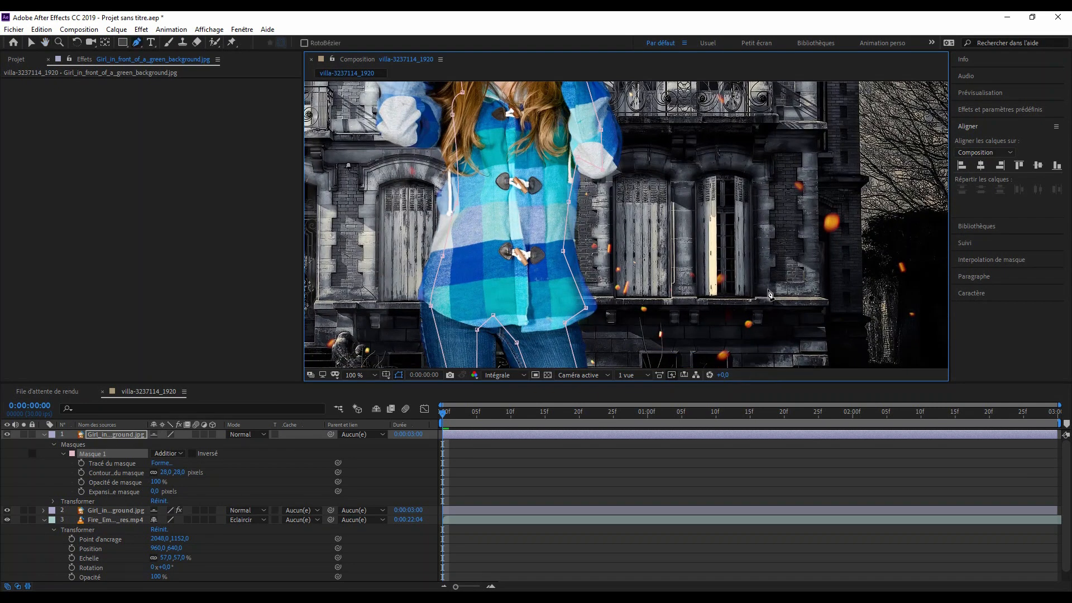
pyautogui.press('v')
pyautogui.click(772, 257)
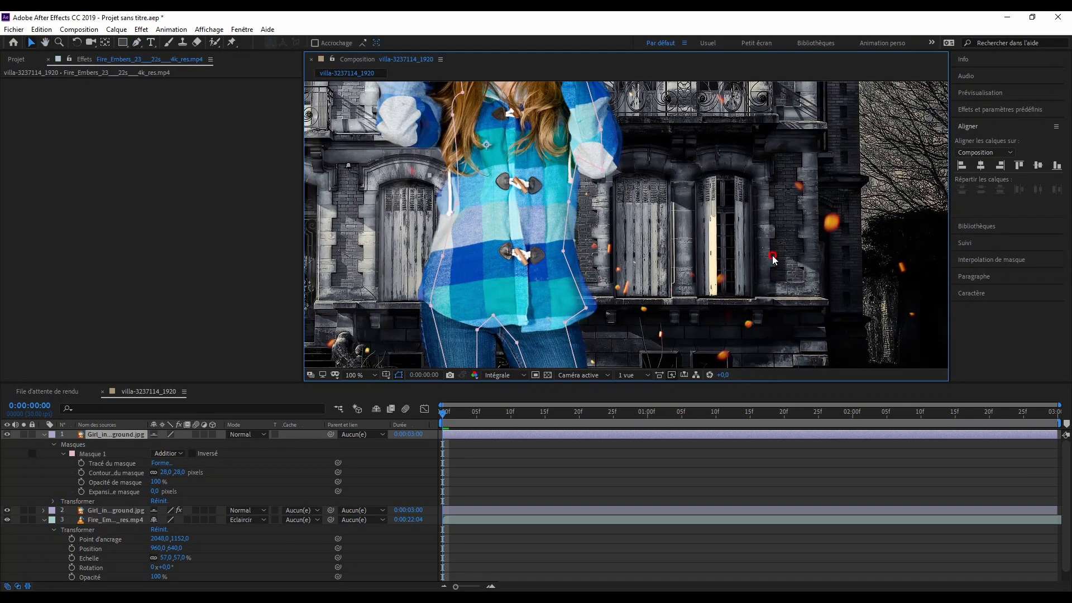
pyautogui.scroll(-1, 742, 259)
pyautogui.moveTo(636, 279); pyautogui.dragTo(636, 286)
pyautogui.scroll(2, 636, 285)
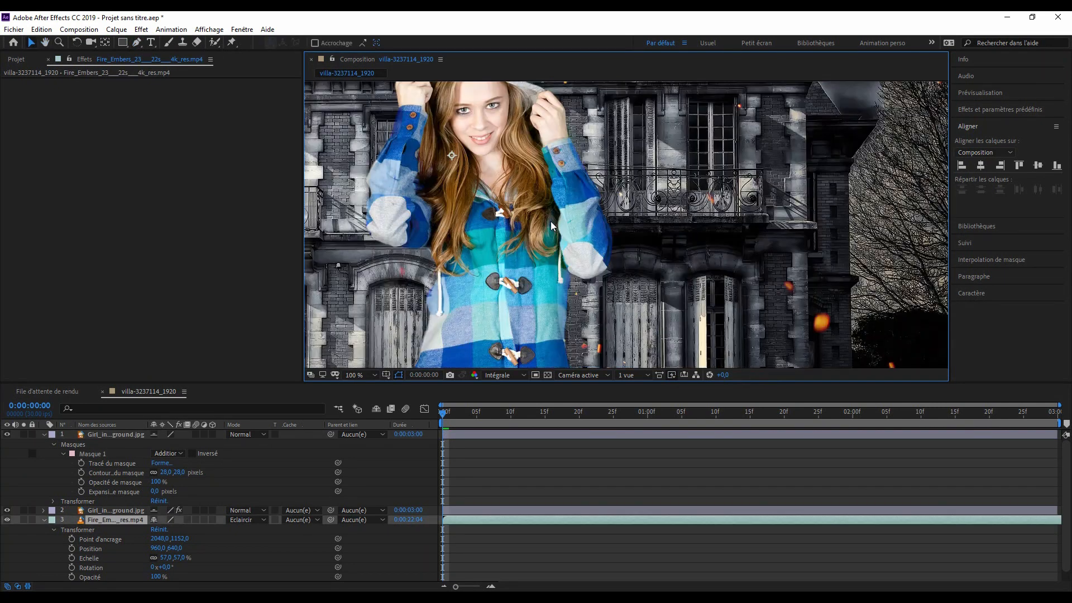
pyautogui.scroll(-3, 597, 283)
pyautogui.scroll(-2, 597, 283)
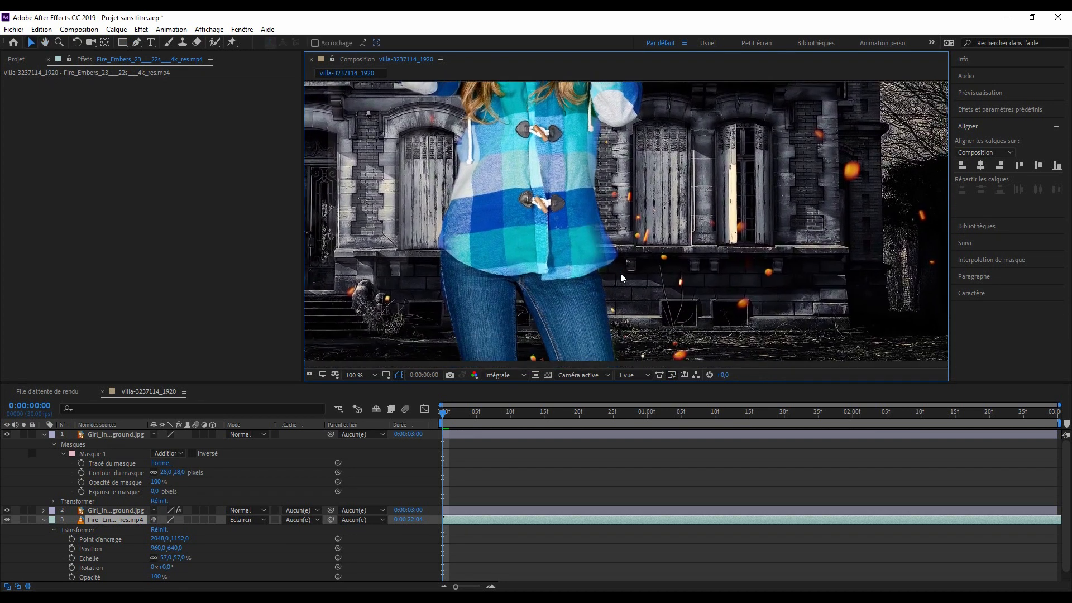
pyautogui.scroll(6, 605, 293)
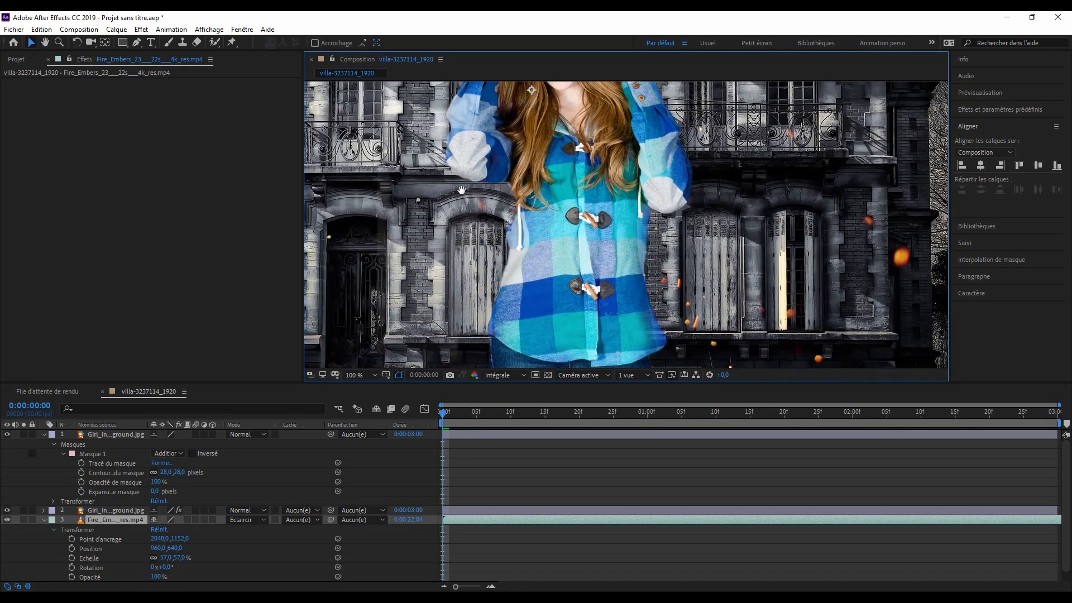
pyautogui.scroll(4, 497, 168)
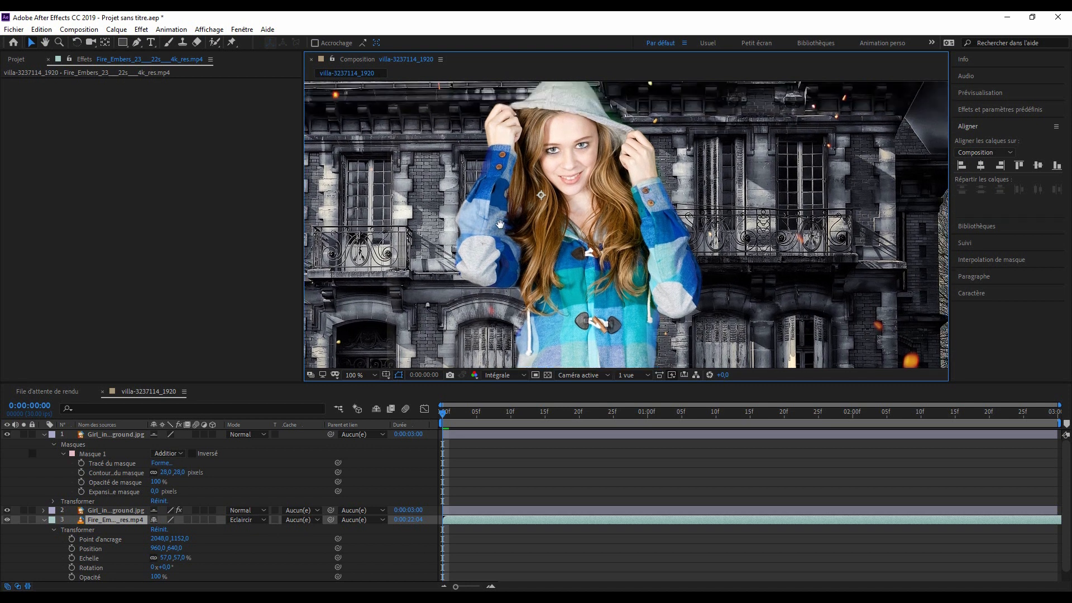
# On the keyed girl layer, set Keylight's Screen Despot Black to 10,7 and its Screen Matte Replace Method to Hard Colour.
pyautogui.scroll(1, 486, 227)
pyautogui.moveTo(486, 226); pyautogui.dragTo(500, 180)
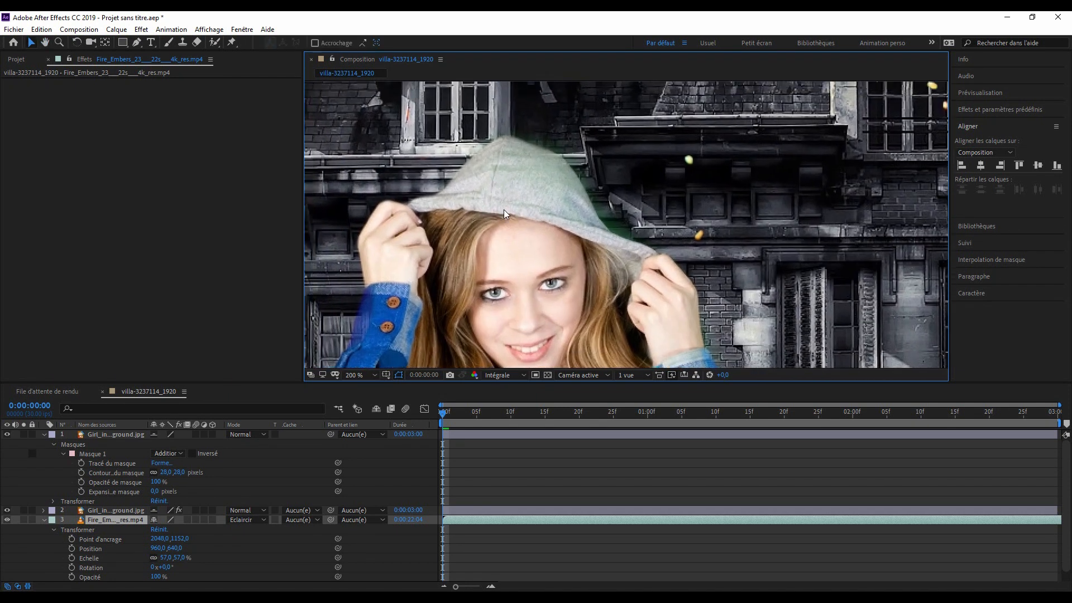
pyautogui.click(115, 511)
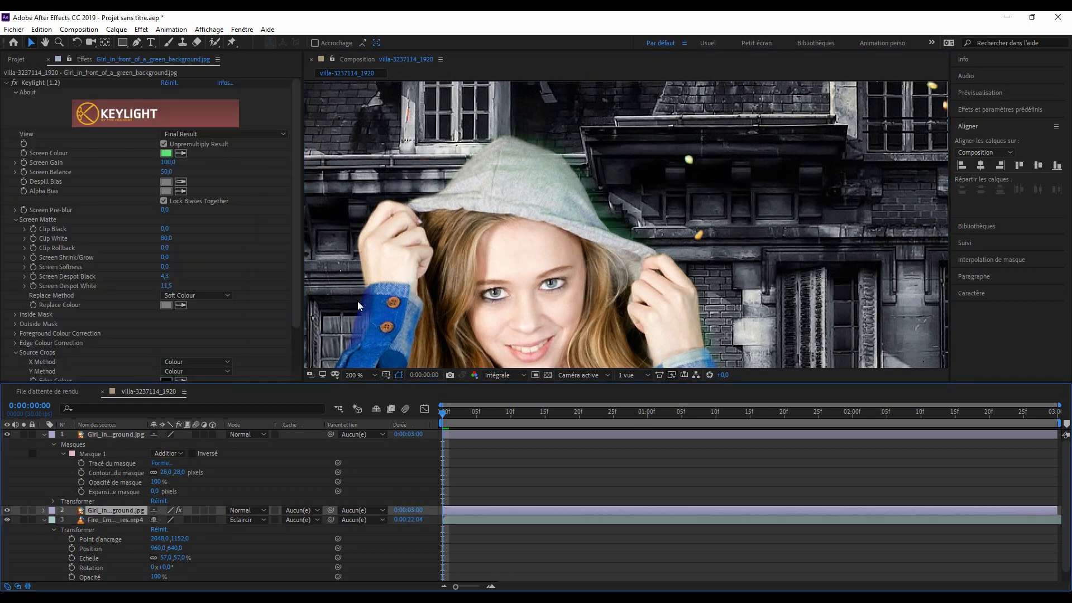
pyautogui.scroll(-3, 165, 204)
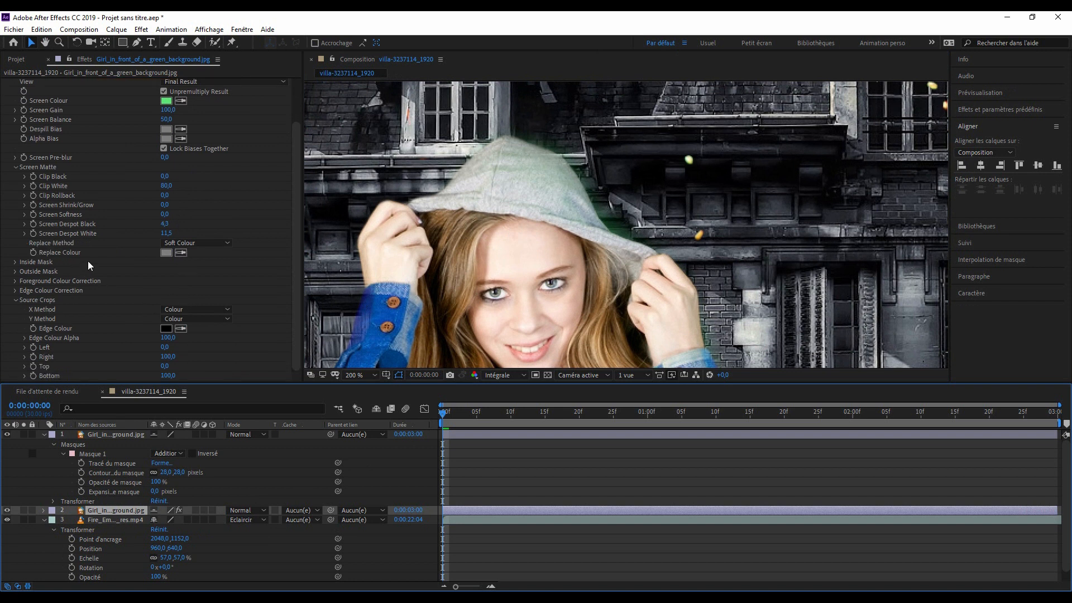
pyautogui.scroll(-6, 403, 281)
pyautogui.scroll(6, 438, 270)
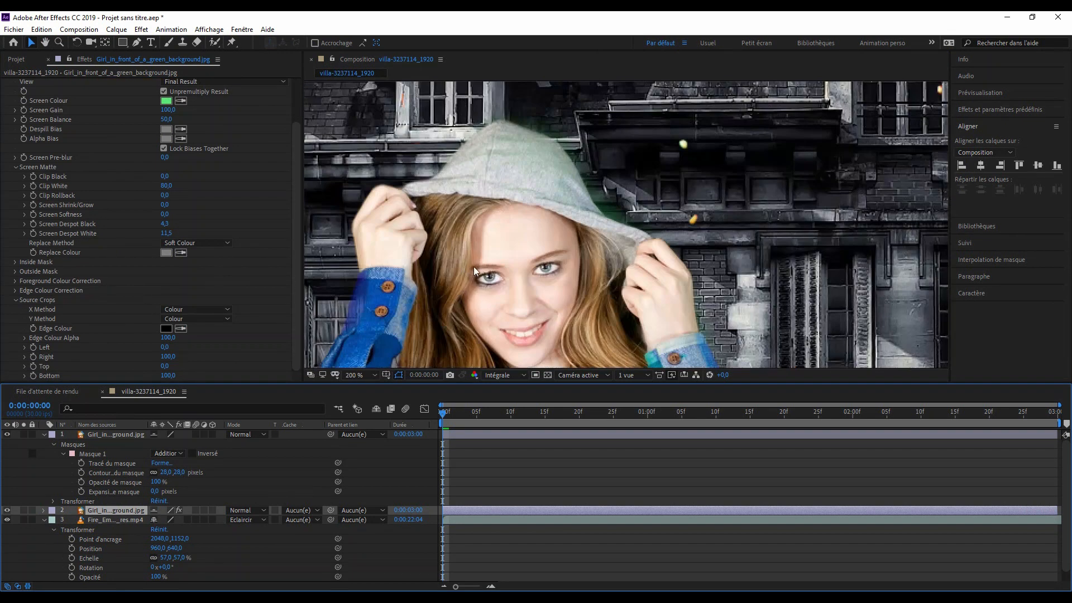
pyautogui.moveTo(481, 241); pyautogui.dragTo(477, 228)
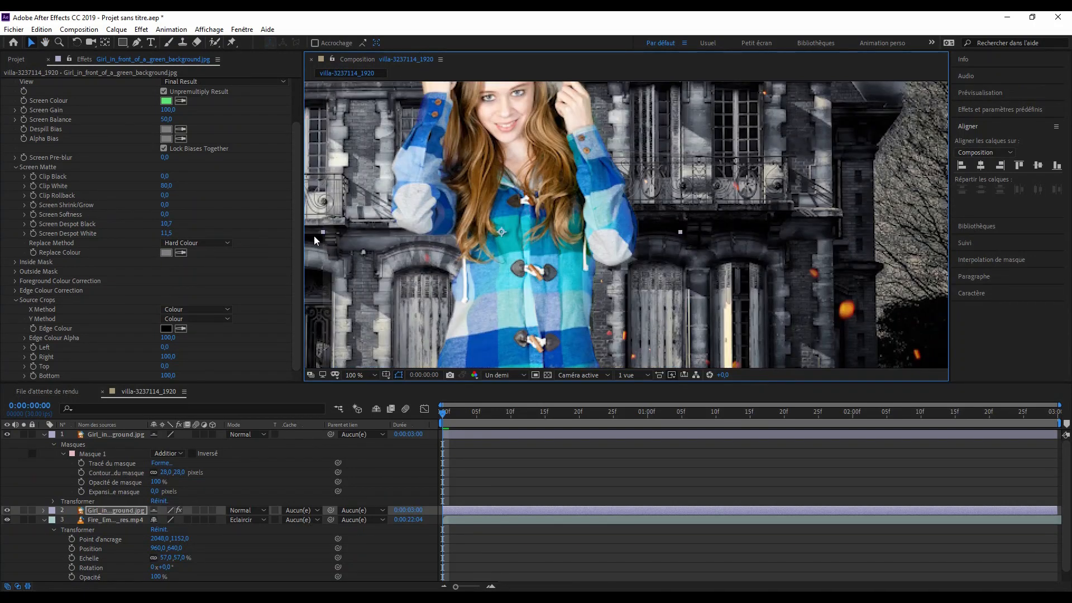
# Examine the girl's keyed hood, hands and sleeves against the villa, and look through Keylight's Inside Mask and Outside Mask settings.
pyautogui.scroll(2, 391, 201)
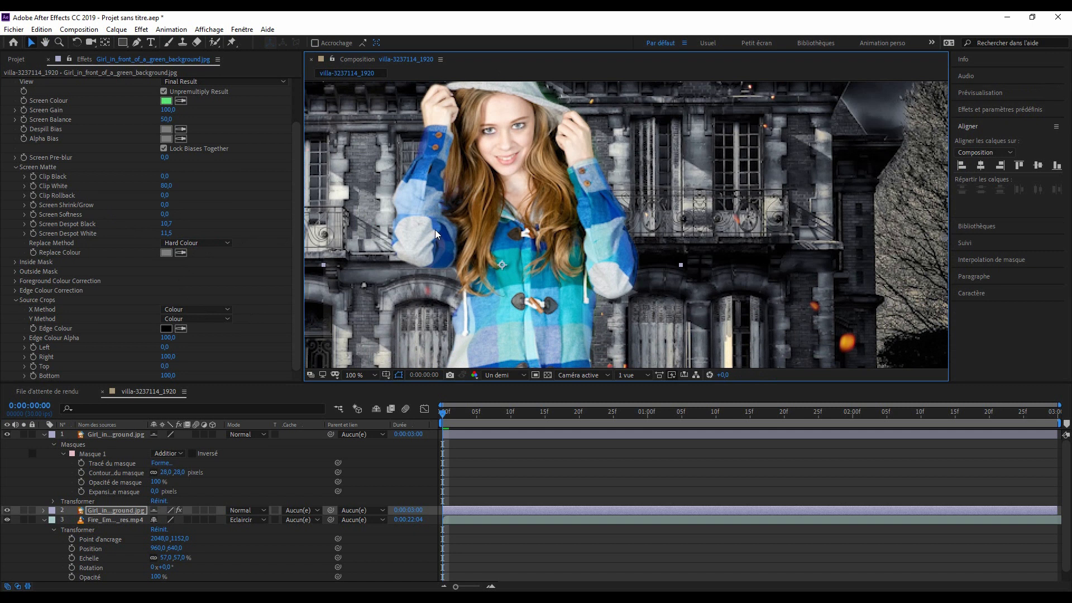
pyautogui.scroll(2, 437, 226)
pyautogui.moveTo(437, 226); pyautogui.dragTo(464, 335)
pyautogui.scroll(-1, 572, 282)
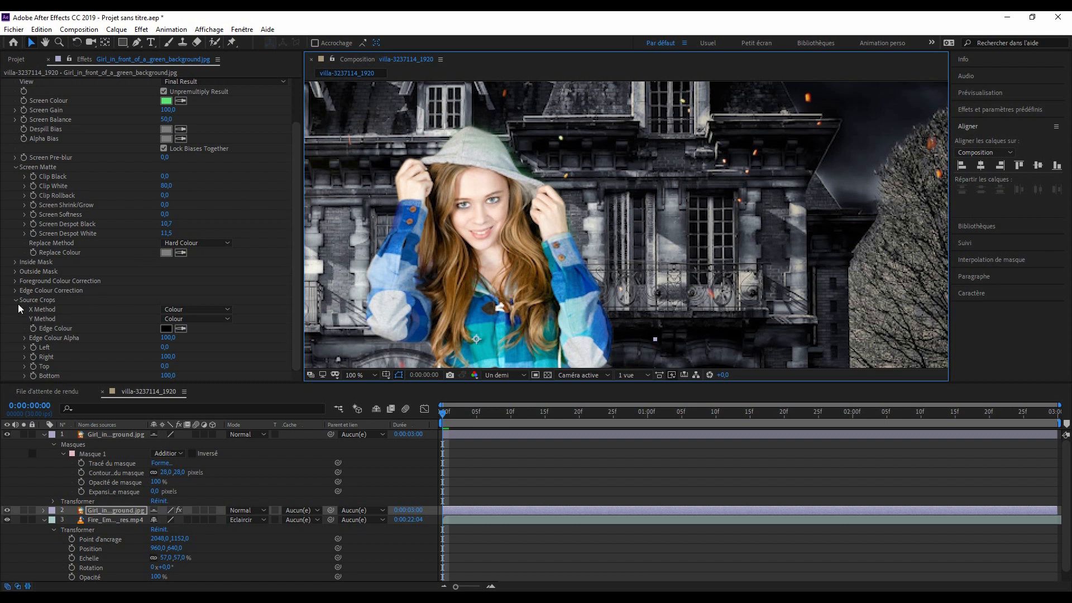
pyautogui.click(15, 272)
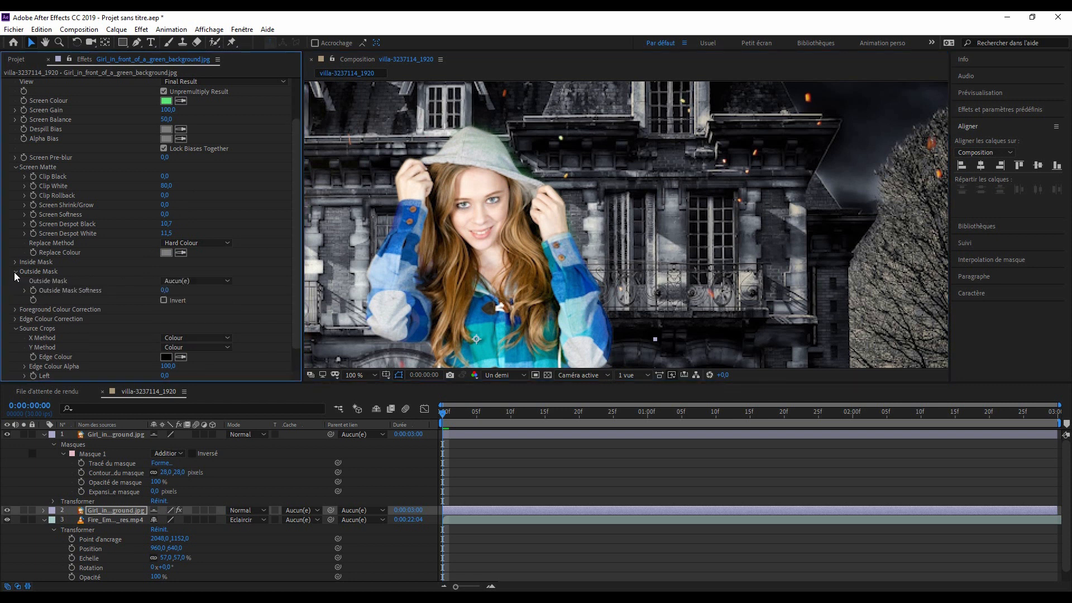
pyautogui.click(15, 261)
pyautogui.scroll(-3, 52, 290)
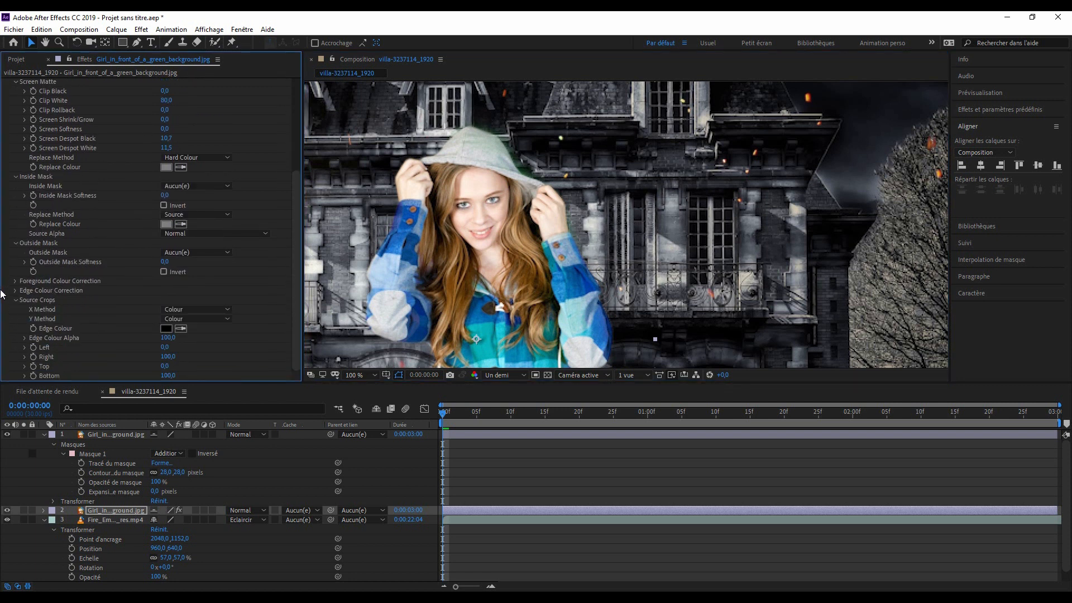
pyautogui.scroll(2, 534, 229)
pyautogui.scroll(-3, 534, 228)
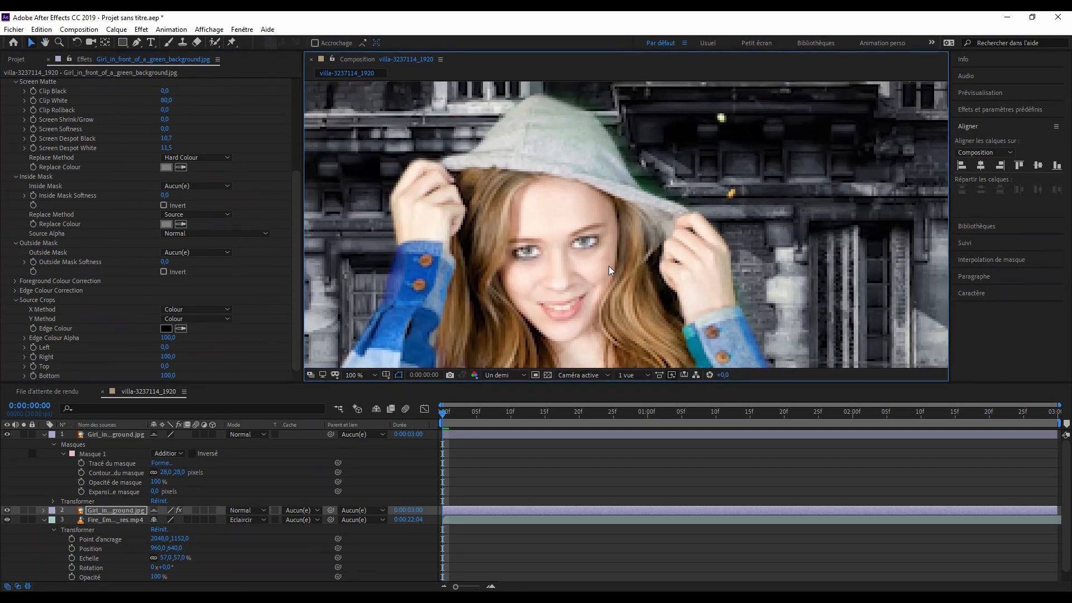
pyautogui.scroll(1, 118, 213)
pyautogui.scroll(5, 118, 214)
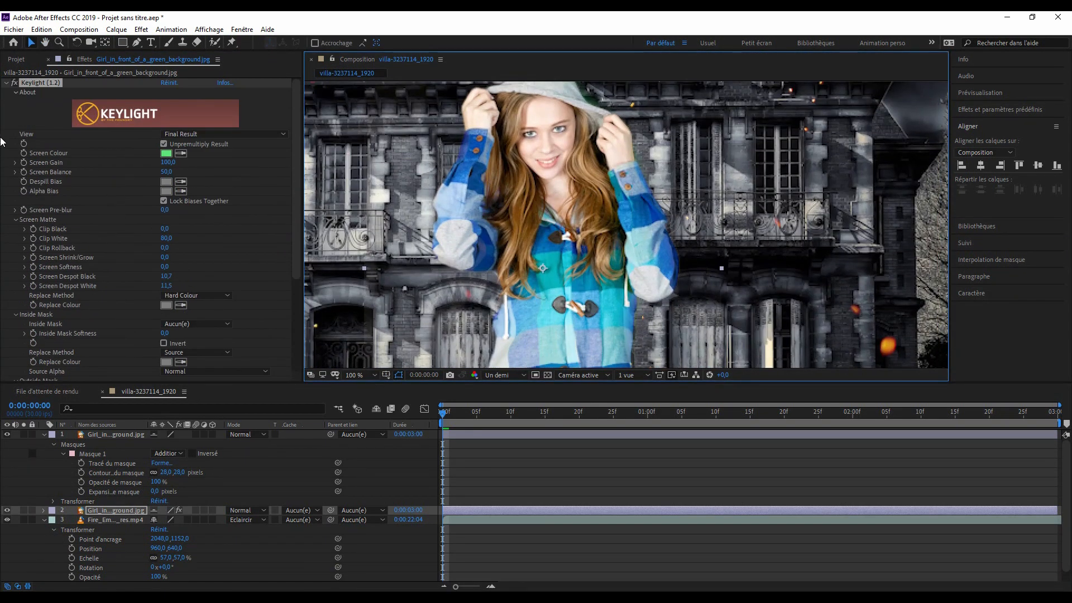
# Add the Balance des couleurs (TLS) effect to the keyed girl layer and set its Saturation to -60.
pyautogui.click(5, 82)
pyautogui.rightClick(66, 147)
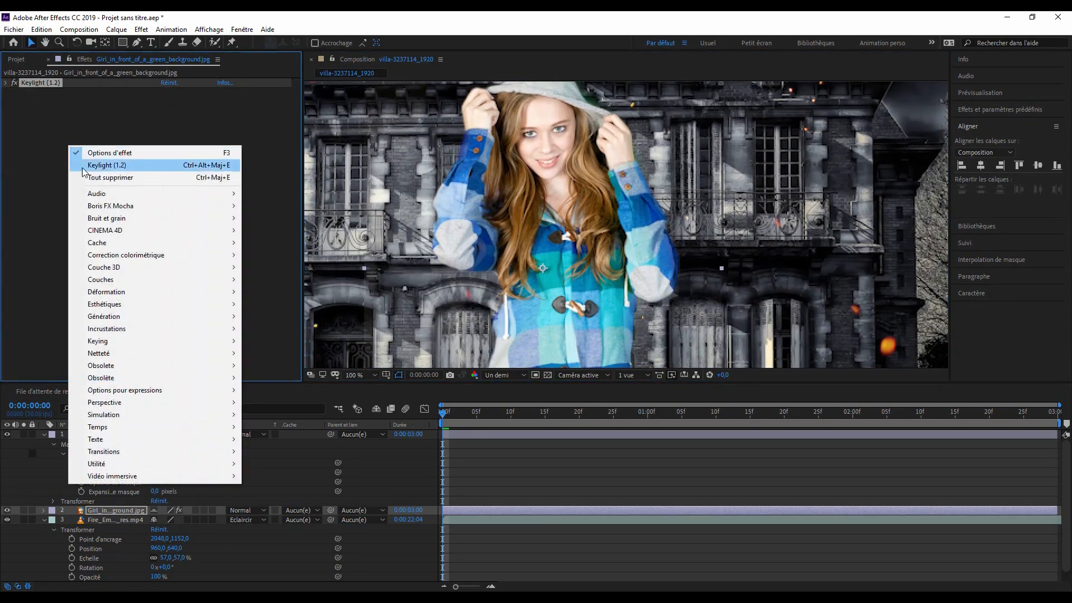
pyautogui.rightClick(92, 117)
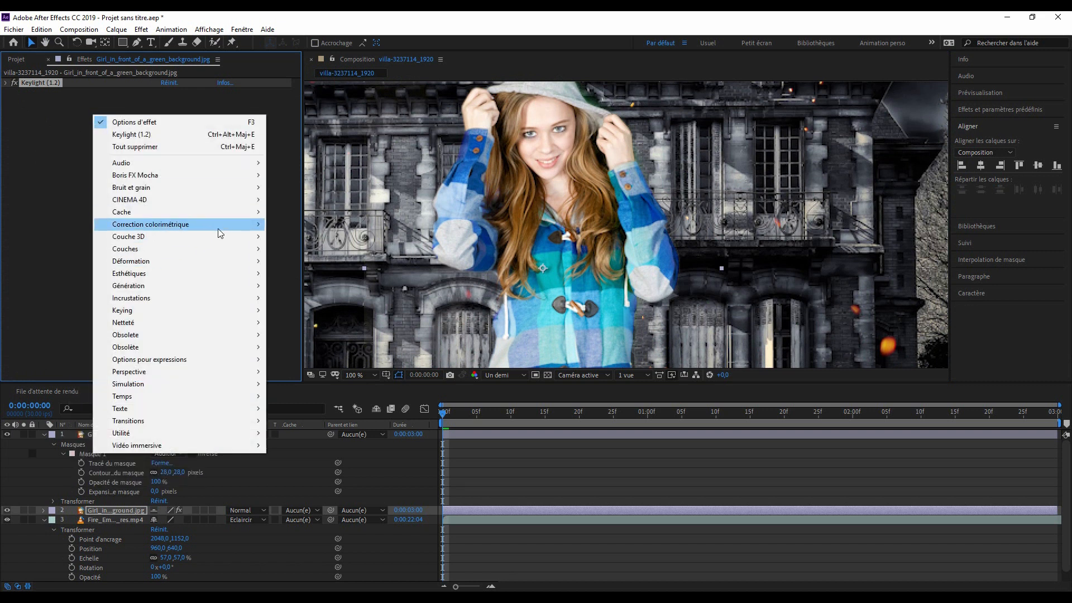
pyautogui.moveTo(218, 228)
pyautogui.click(312, 270)
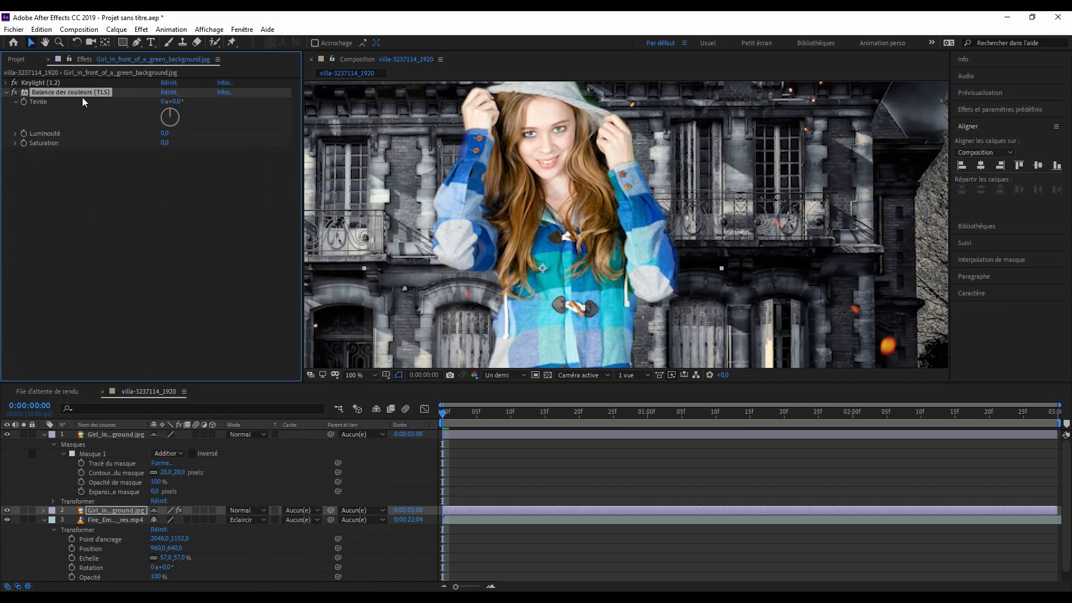
pyautogui.moveTo(164, 143); pyautogui.dragTo(131, 143)
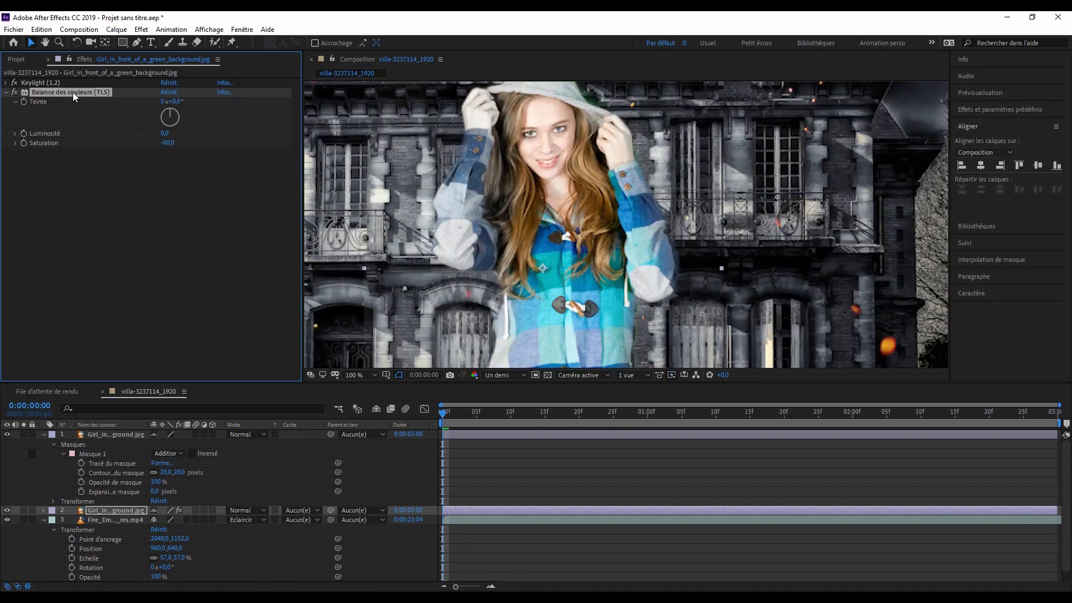
# Copy the Balance des couleurs (TLS) effect onto the masked upper girl layer.
pyautogui.click(121, 436)
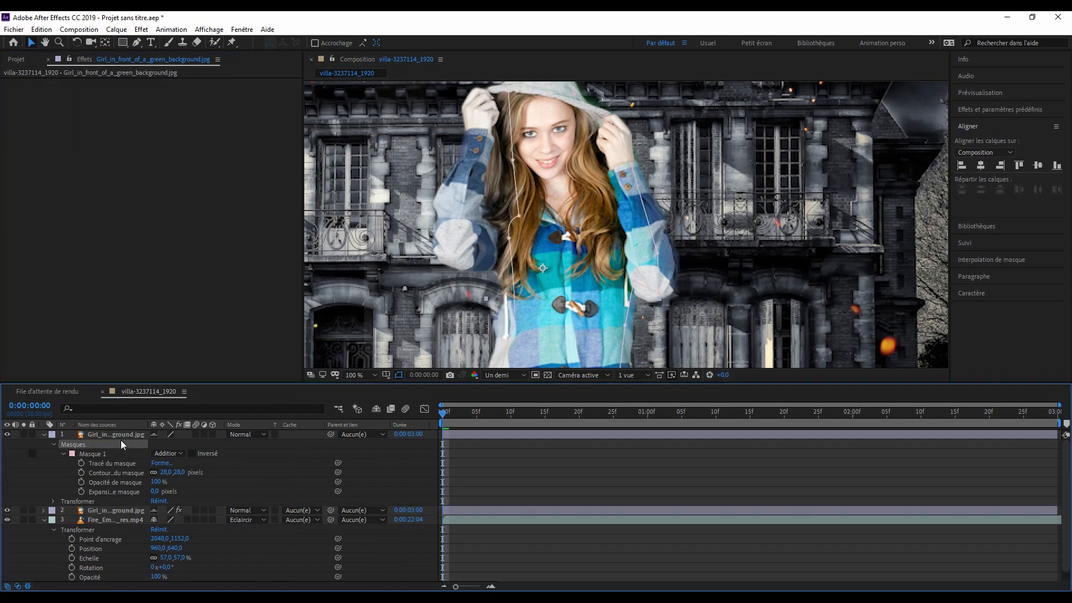
pyautogui.hotkey('ctrl', 'v')
pyautogui.press(',')
pyautogui.press(',')
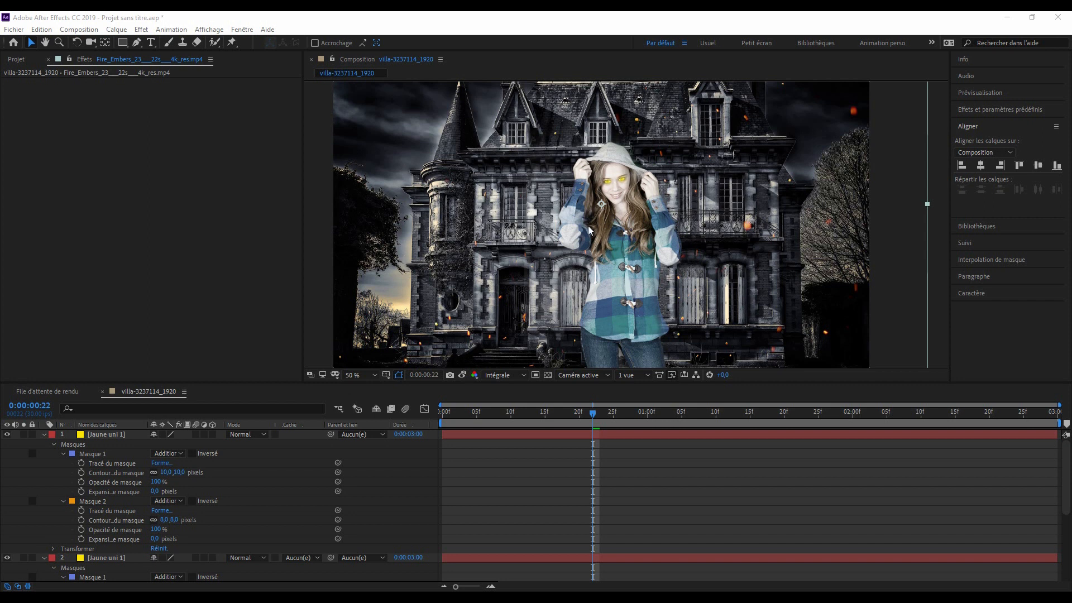
pyautogui.click(72, 29)
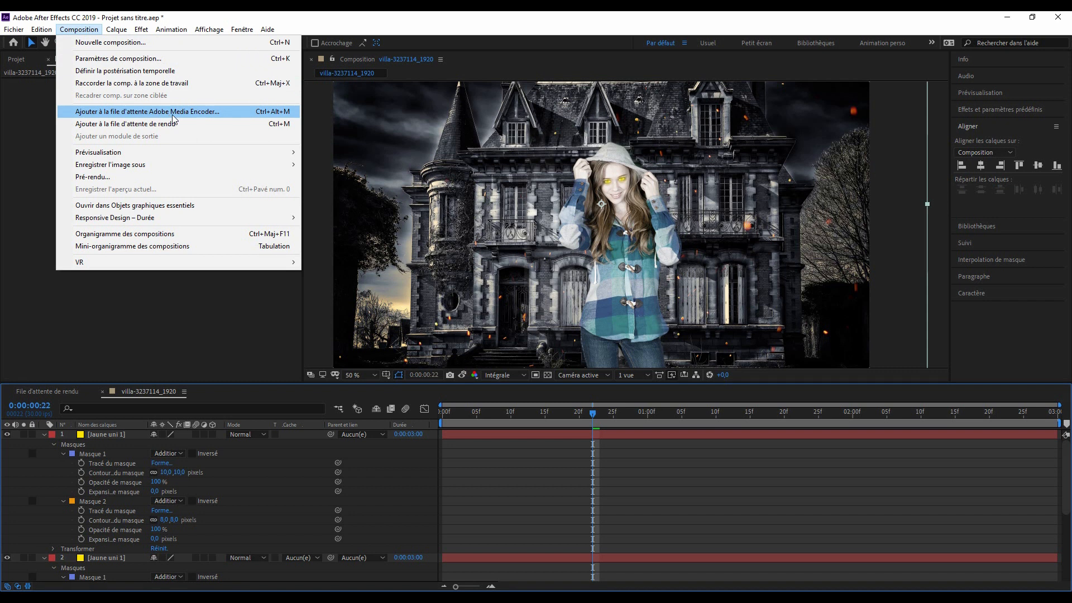
pyautogui.moveTo(189, 163)
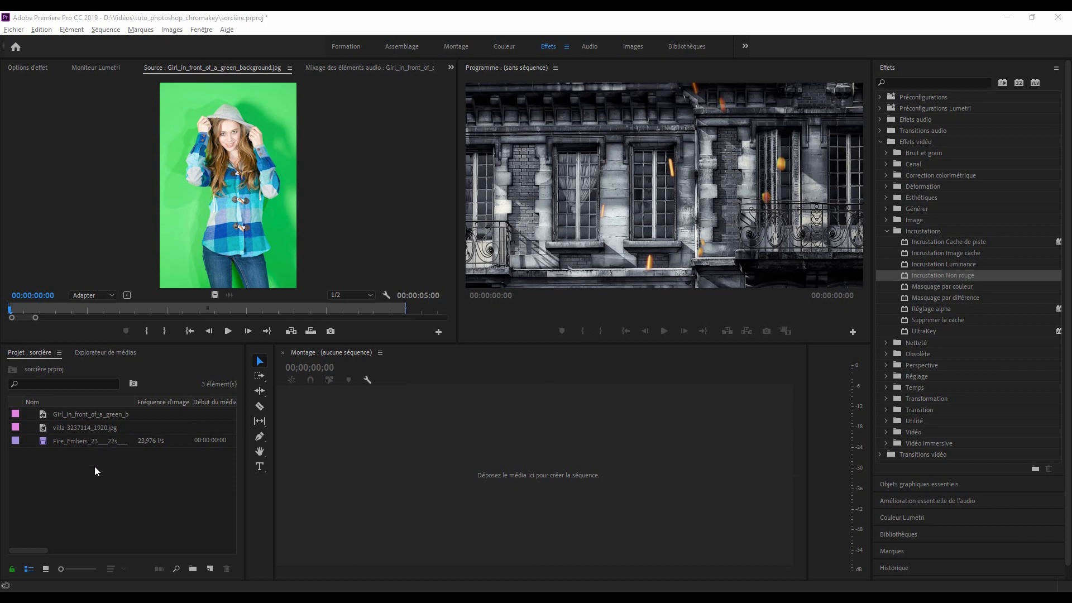
# Switch to Premiere Pro and create a new sequence from villa-3237114_1920.jpg.
pyautogui.click(94, 442)
pyautogui.click(93, 429)
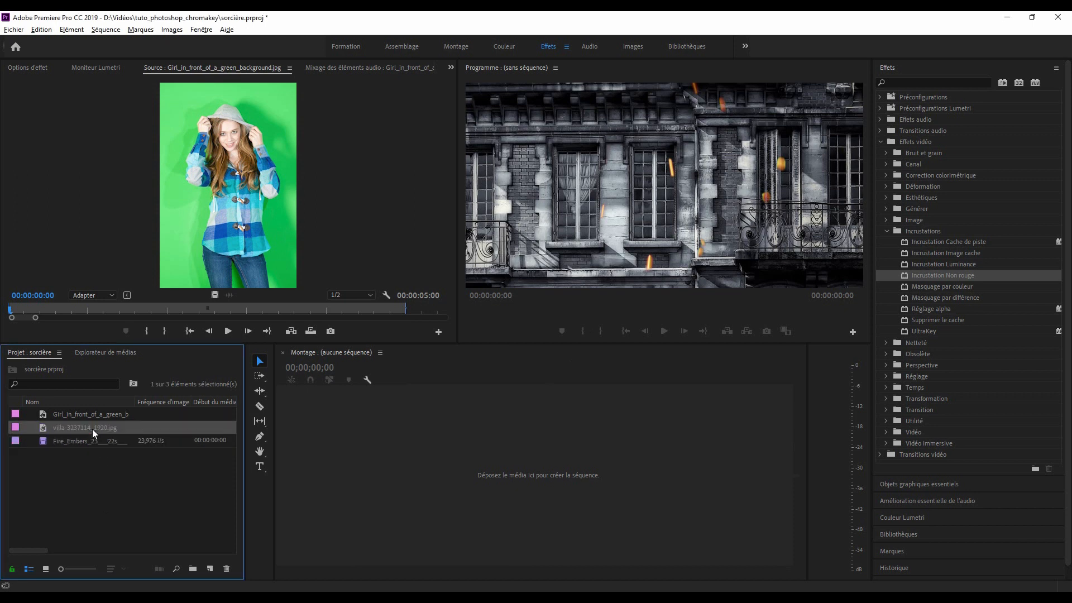
pyautogui.doubleClick(43, 435)
pyautogui.rightClick(43, 434)
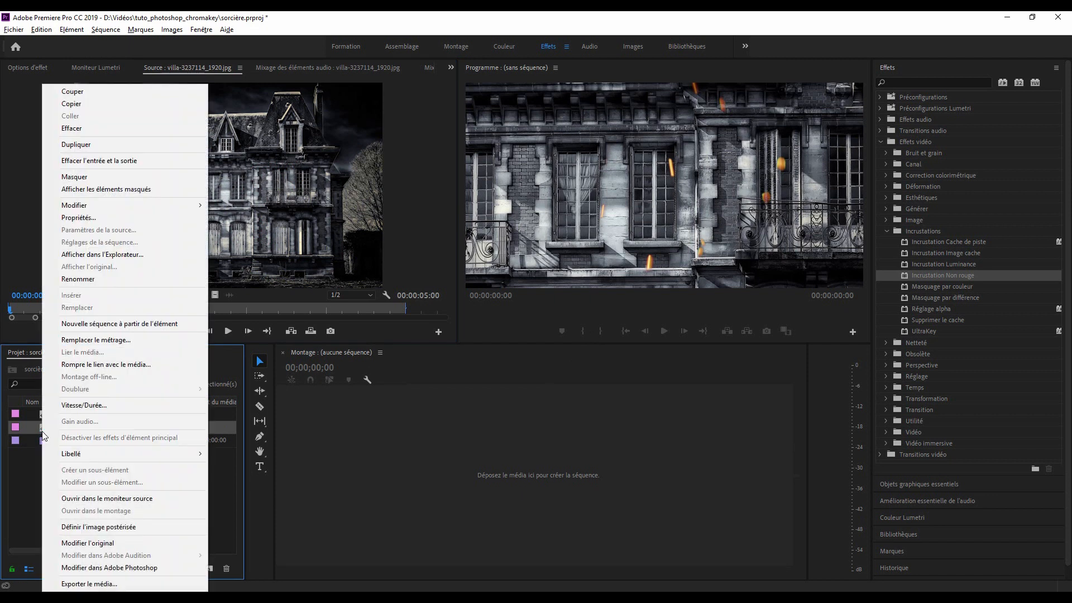
pyautogui.click(165, 322)
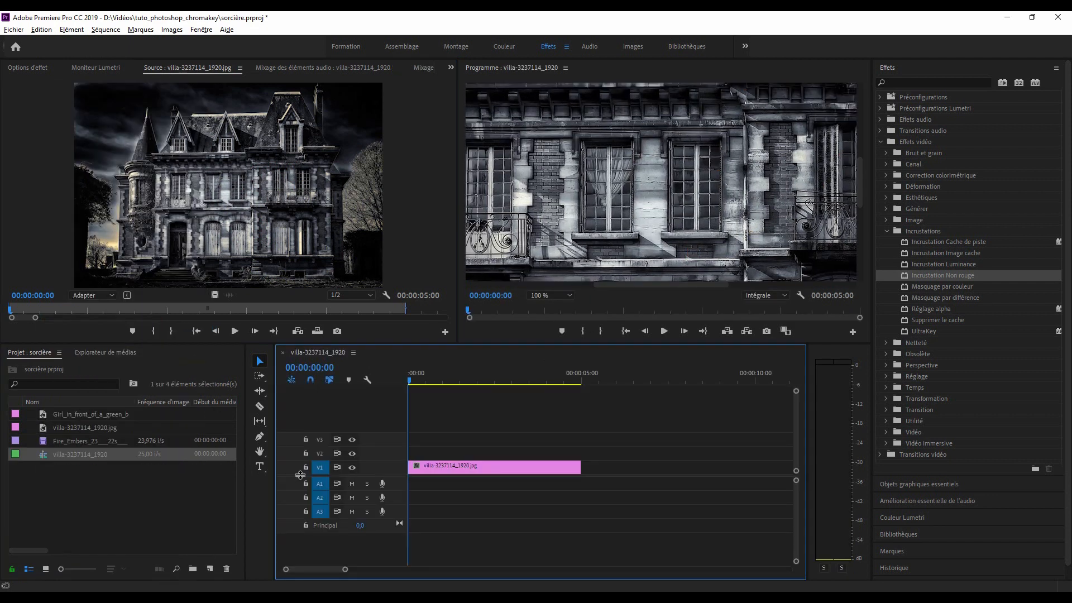
# Place the Fire_Embers clip on track V2 at the start of the sequence and play it to about one second.
pyautogui.click(44, 445)
pyautogui.moveTo(43, 445); pyautogui.dragTo(399, 446)
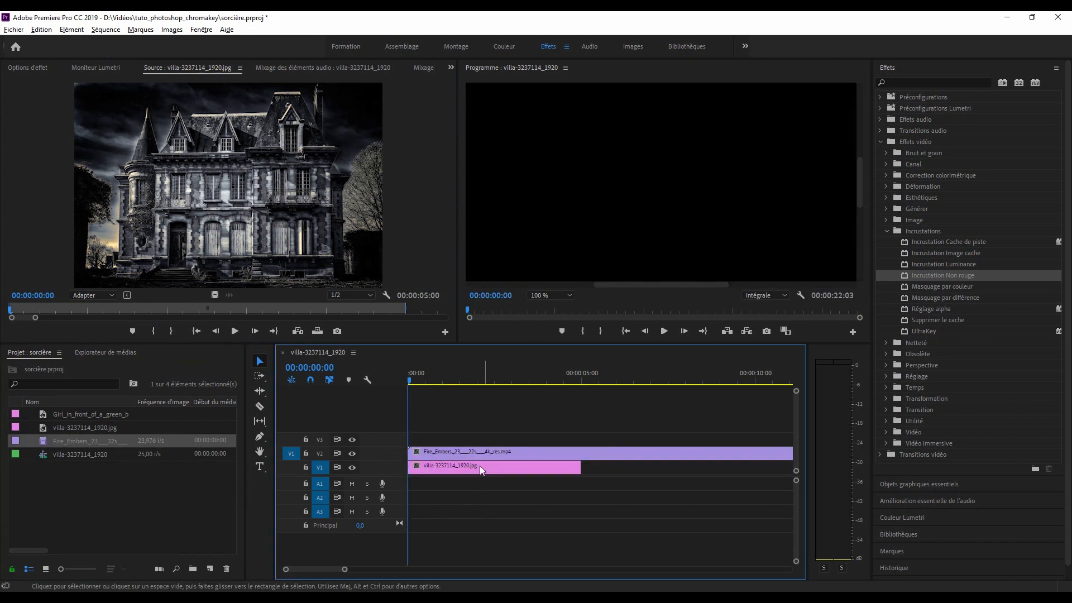
pyautogui.press('space')
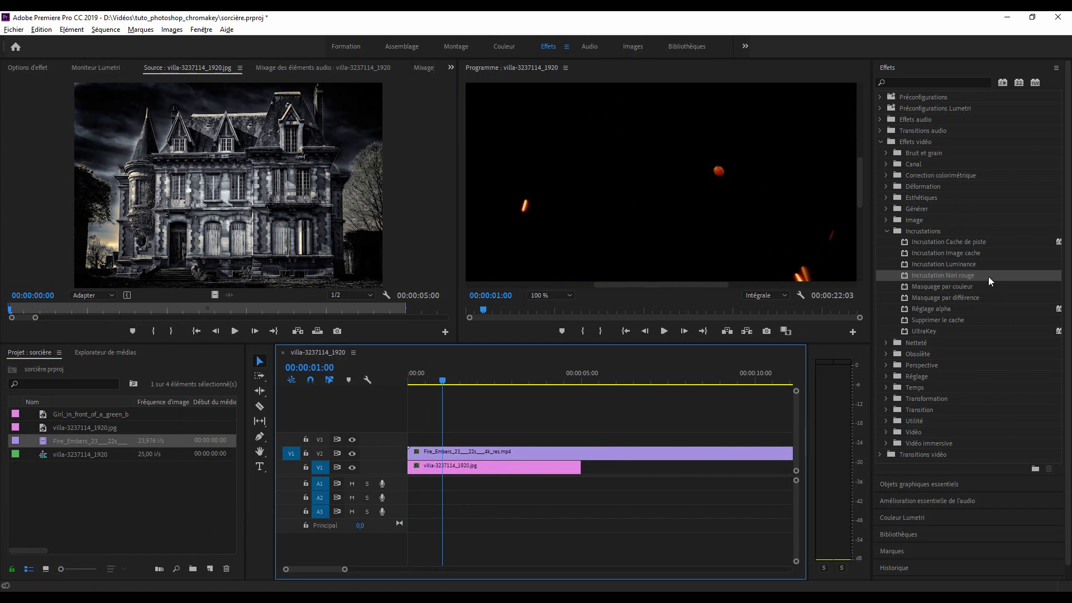
# Apply the Incrustation Luminance effect to the Fire_Embers clip on V2 and show the clip's effect options.
pyautogui.moveTo(977, 264); pyautogui.dragTo(627, 454)
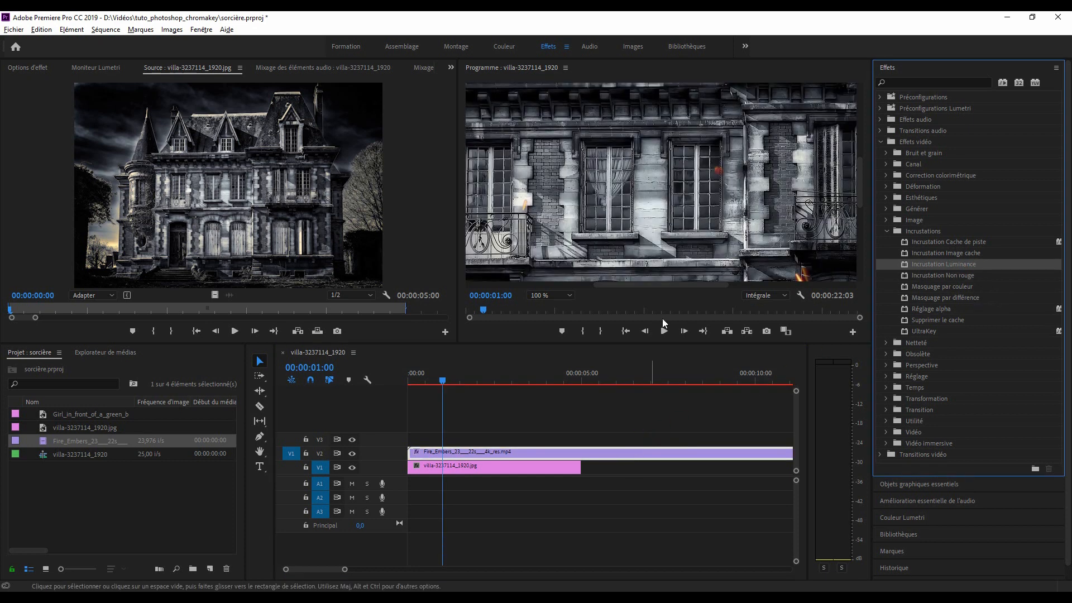
pyautogui.moveTo(627, 286); pyautogui.dragTo(611, 257)
pyautogui.click(450, 67)
pyautogui.click(467, 80)
pyautogui.click(552, 451)
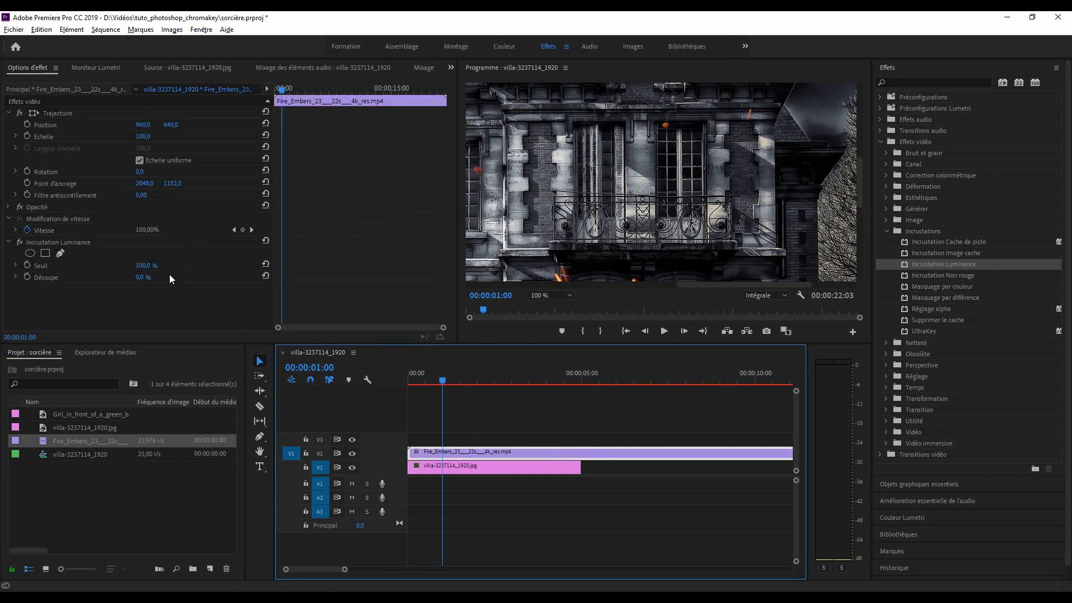
# Keep the luminance key's Seuil at 100 % and set the program monitor's zoom to Adapter.
pyautogui.click(144, 270)
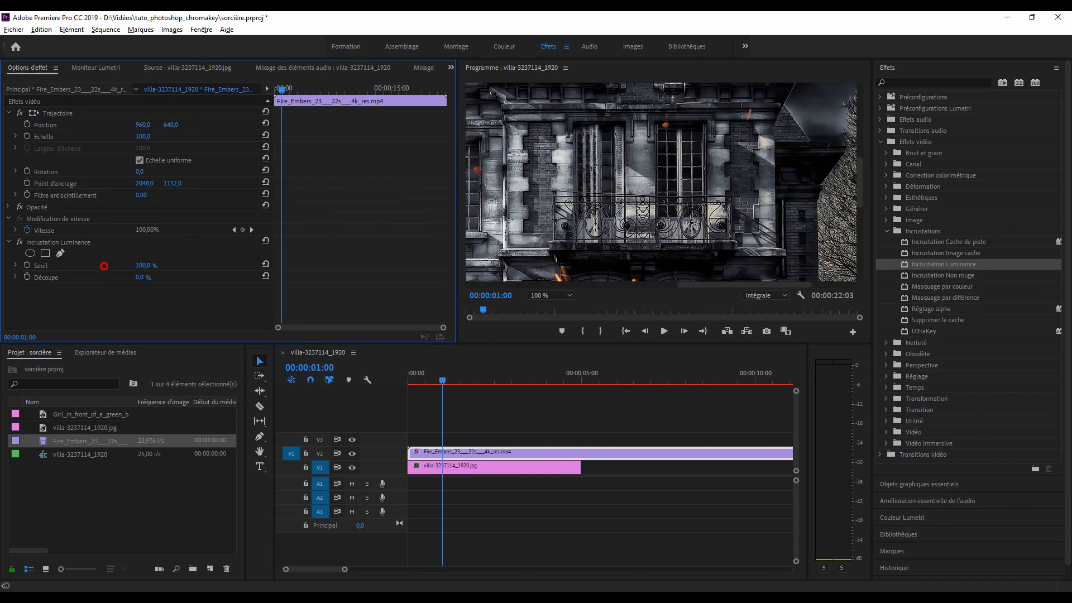
pyautogui.click(144, 266)
pyautogui.click(638, 282)
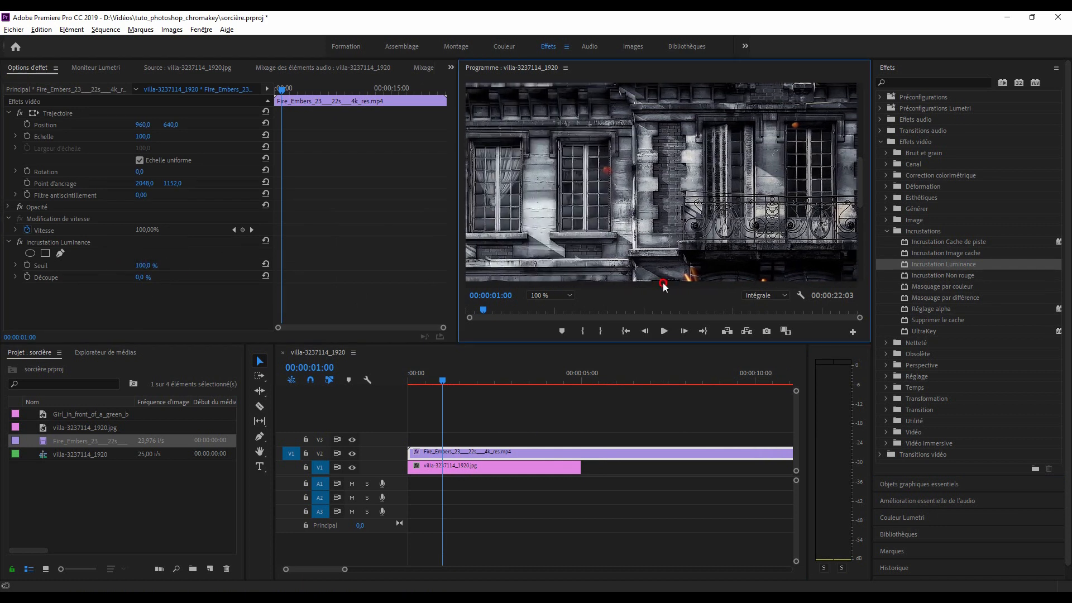
pyautogui.click(548, 297)
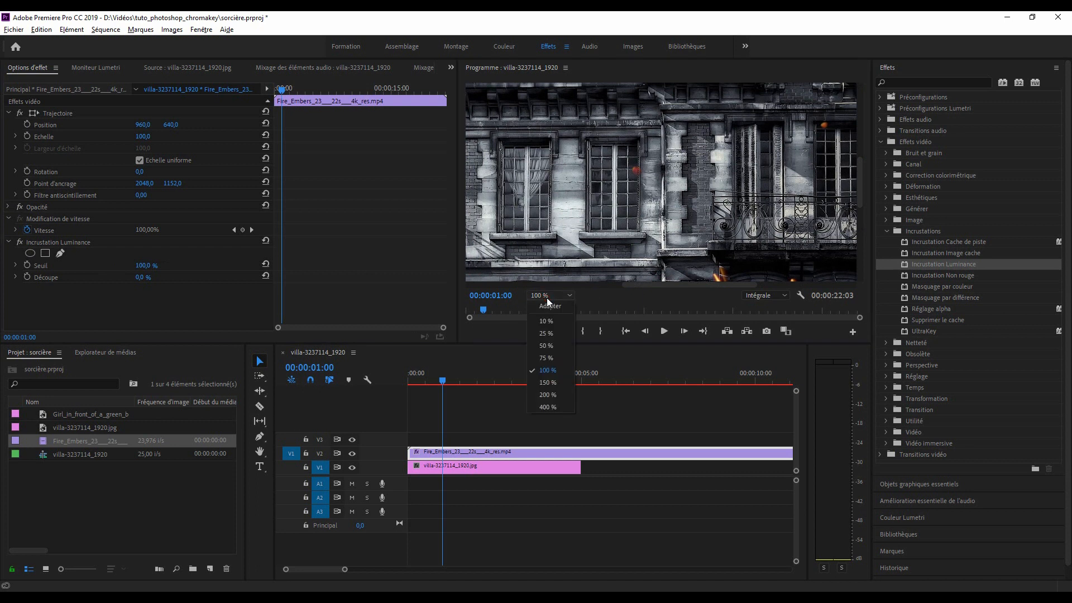
pyautogui.click(550, 303)
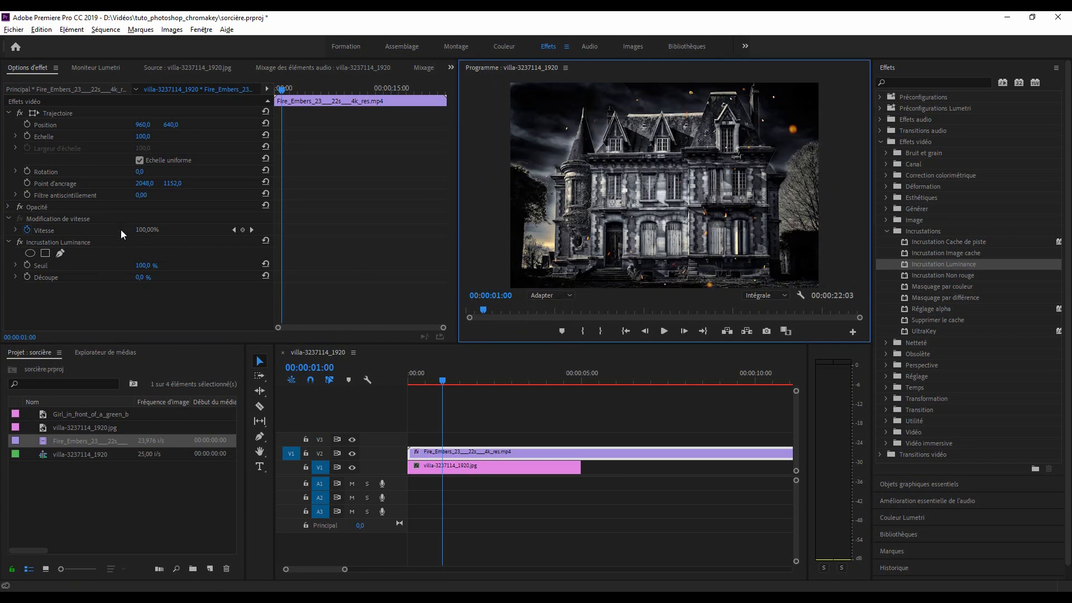
# Place Girl_in_front_of_a_green_background.jpg on track V3 at the start of the sequence.
pyautogui.doubleClick(46, 417)
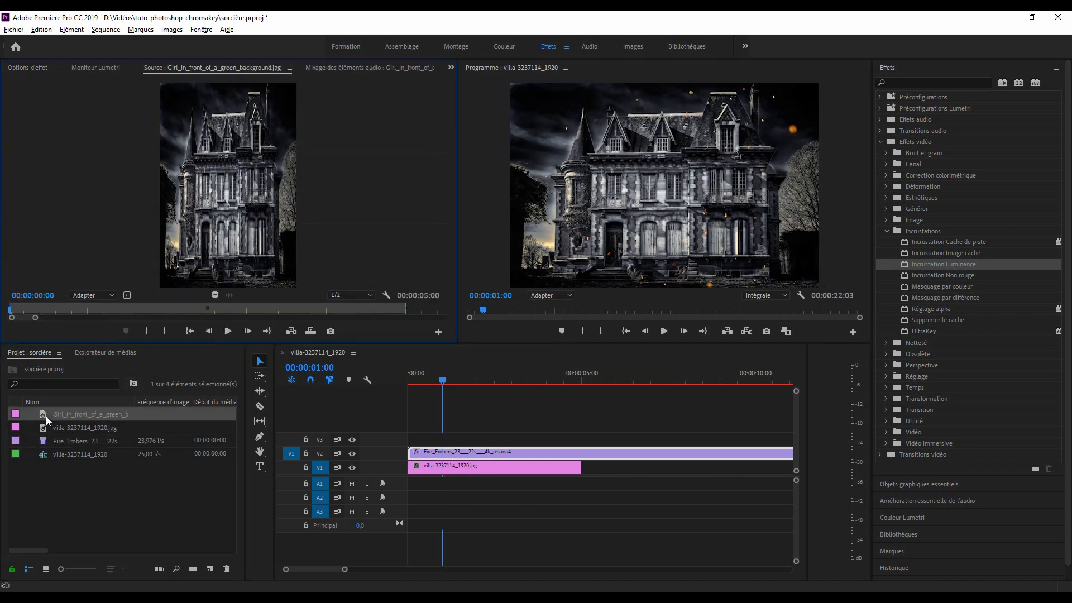
pyautogui.click(176, 309)
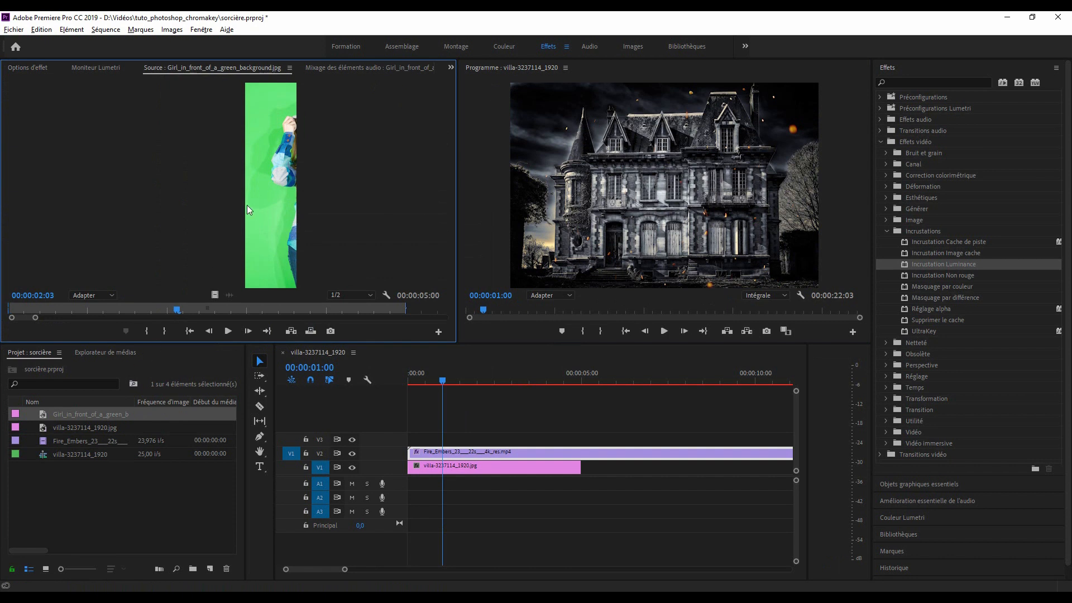
pyautogui.moveTo(112, 415); pyautogui.dragTo(428, 439)
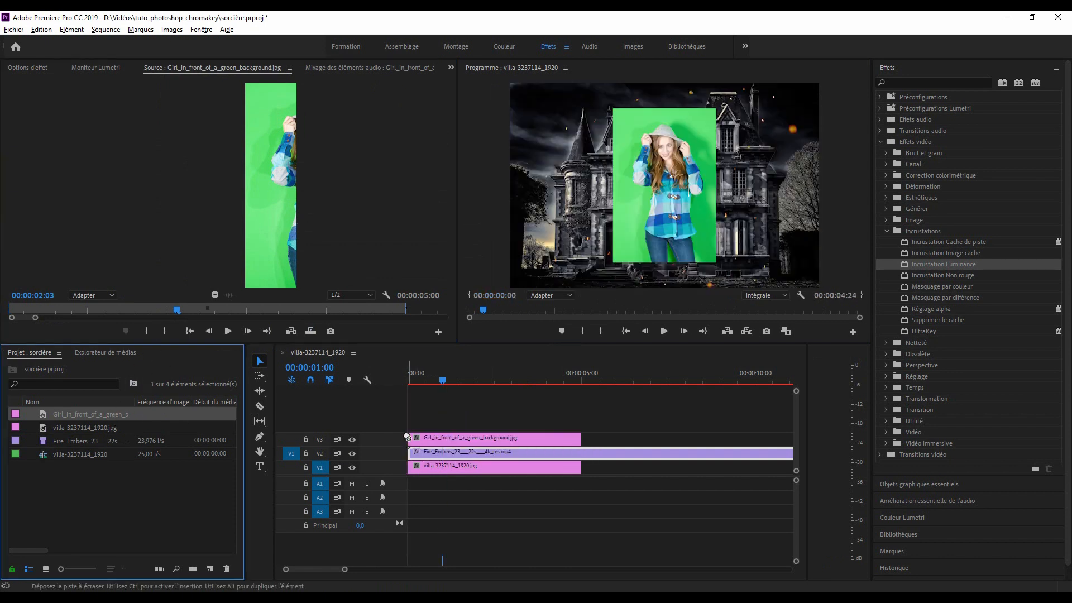
# Open the effect options of the girl clip on V3 and set its vertical Position to 803,0.
pyautogui.click(523, 436)
pyautogui.click(522, 412)
pyautogui.click(519, 438)
pyautogui.click(451, 67)
pyautogui.click(475, 78)
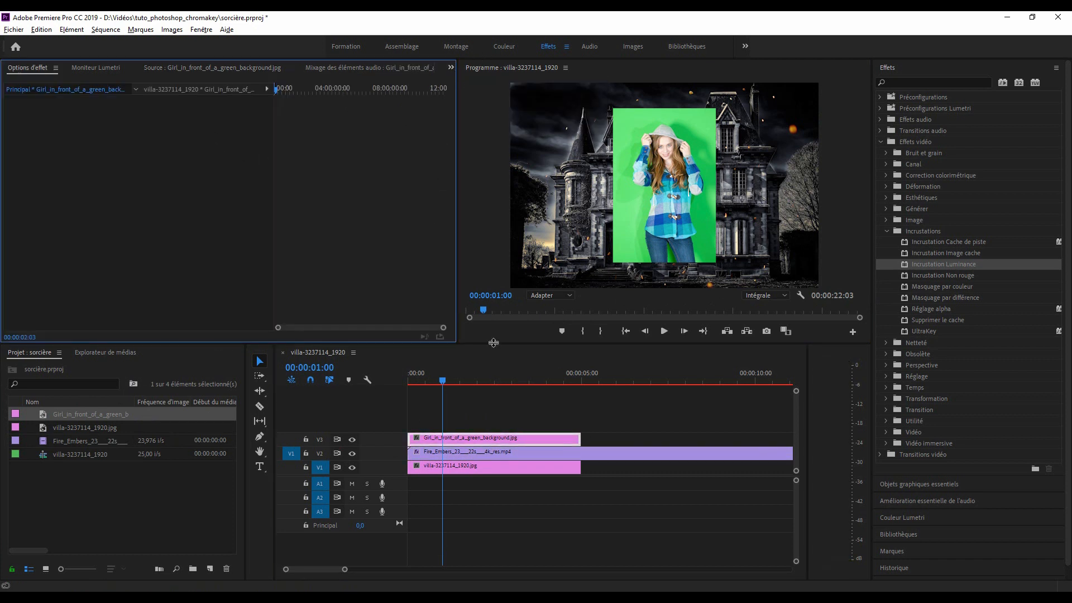
pyautogui.click(494, 439)
pyautogui.moveTo(173, 128); pyautogui.dragTo(296, 128)
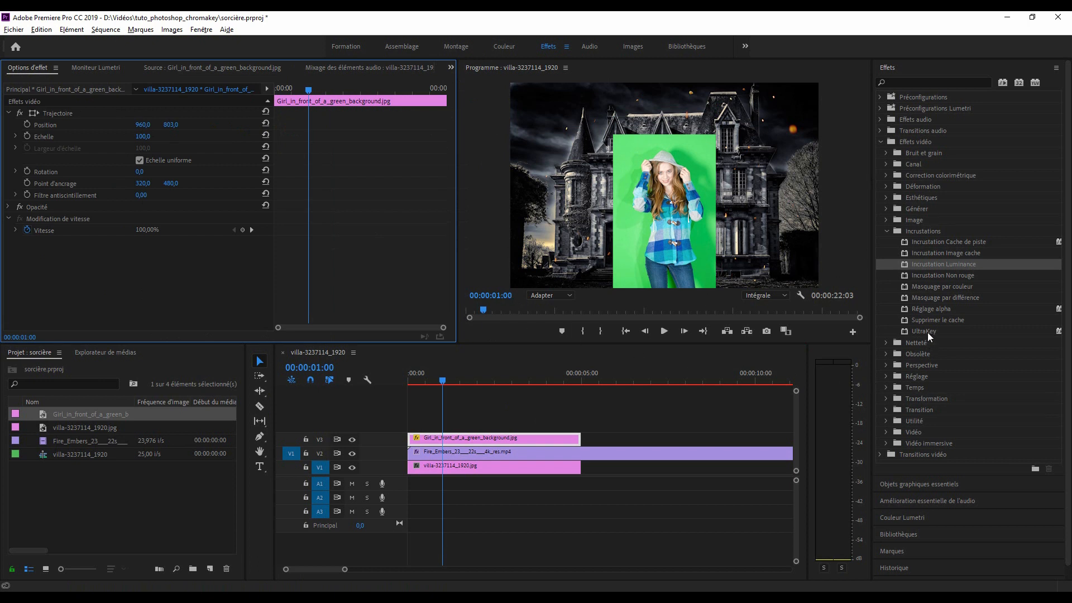
# Apply the UltraKey effect to the girl clip on V3 and sample the green backdrop as its Couleur de découpe.
pyautogui.moveTo(926, 333); pyautogui.dragTo(564, 446)
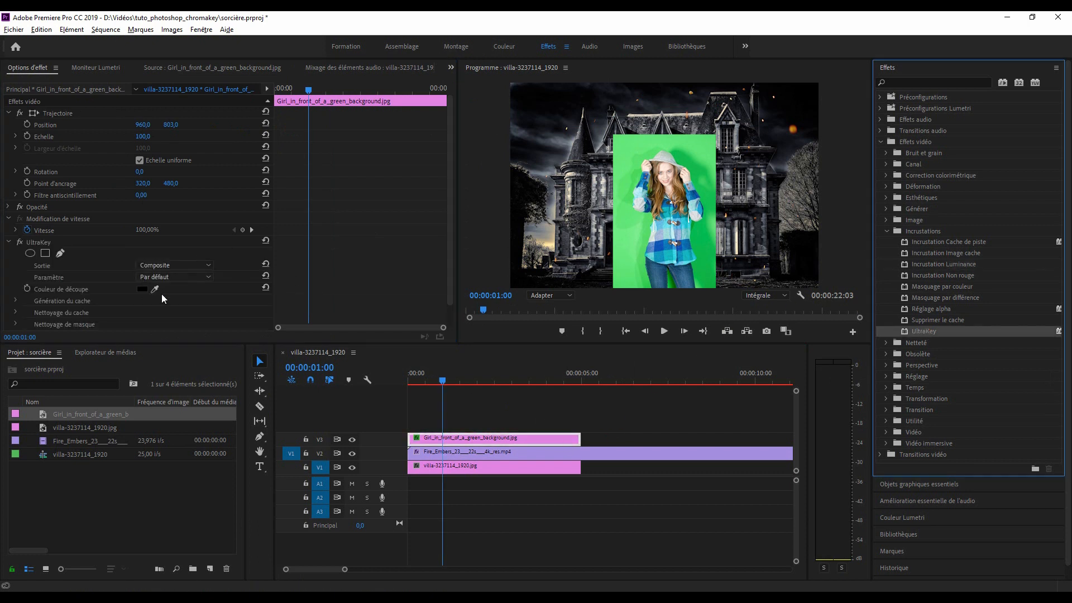
pyautogui.moveTo(159, 285); pyautogui.dragTo(635, 156)
pyautogui.click(550, 295)
pyautogui.click(565, 370)
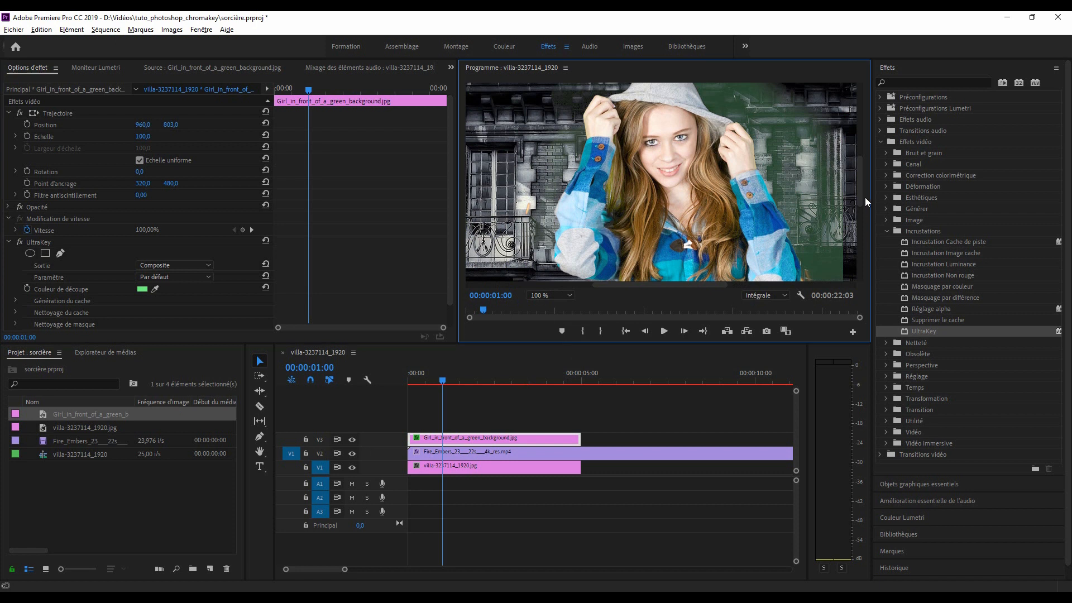
# Set the Piédestal to 100,0 in UltraKey's Génération du cache settings for the girl clip.
pyautogui.scroll(-1, 65, 296)
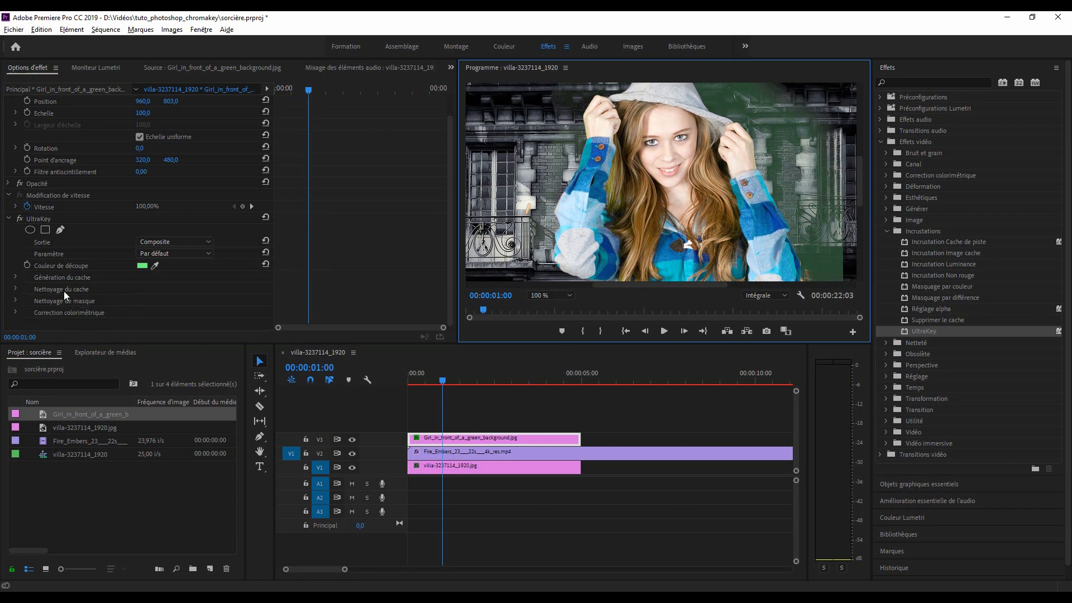
pyautogui.click(15, 276)
pyautogui.scroll(-3, 76, 283)
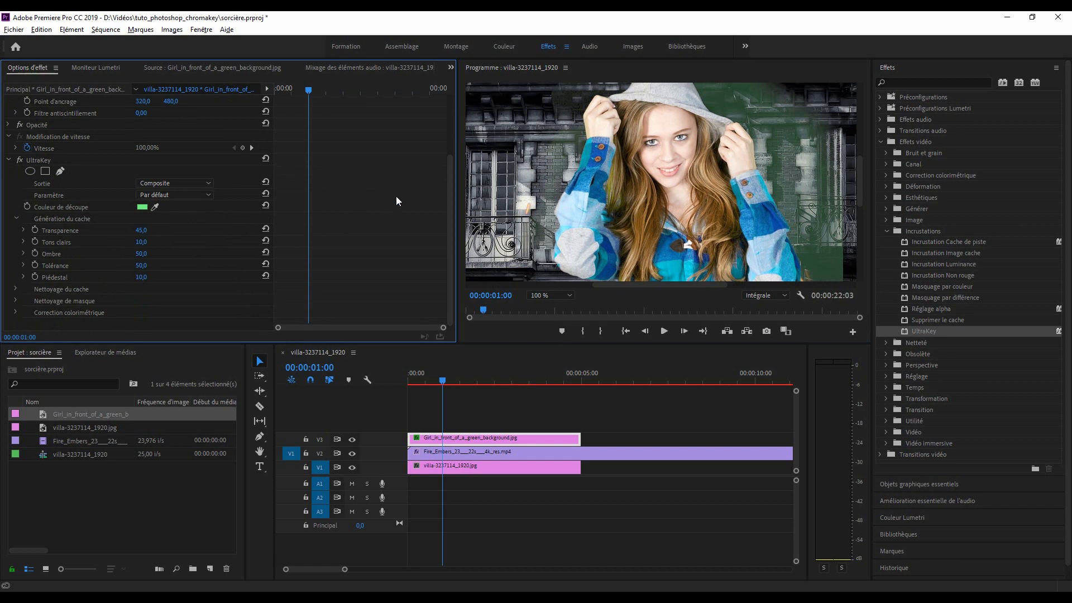
pyautogui.click(142, 278)
pyautogui.moveTo(301, 289); pyautogui.dragTo(398, 296)
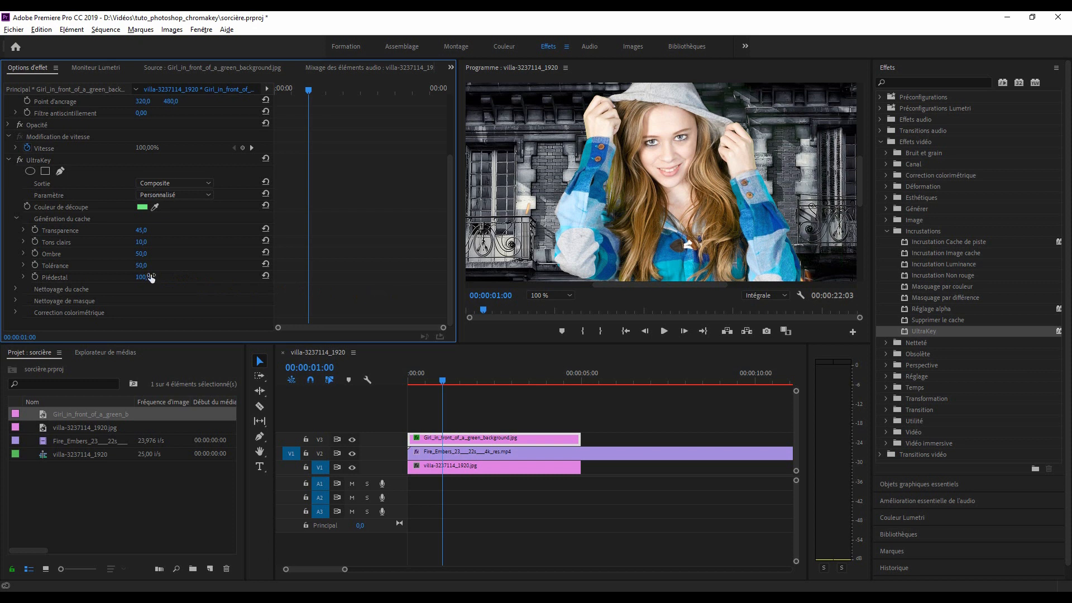
# Set UltraKey's Ombre to 40,0 and check the girl's keyed edges from her jeans up to her hat.
pyautogui.moveTo(860, 195); pyautogui.dragTo(855, 270)
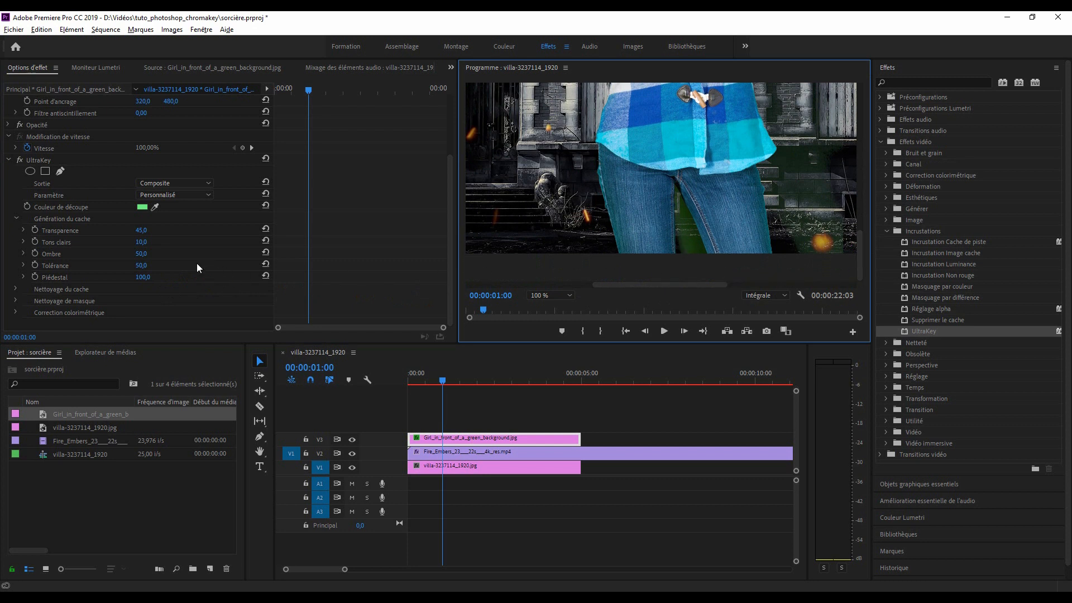
pyautogui.click(152, 254)
pyautogui.moveTo(189, 255)
pyautogui.mouseDown()
pyautogui.moveTo(160, 257)
pyautogui.moveTo(175, 255)
pyautogui.mouseUp()
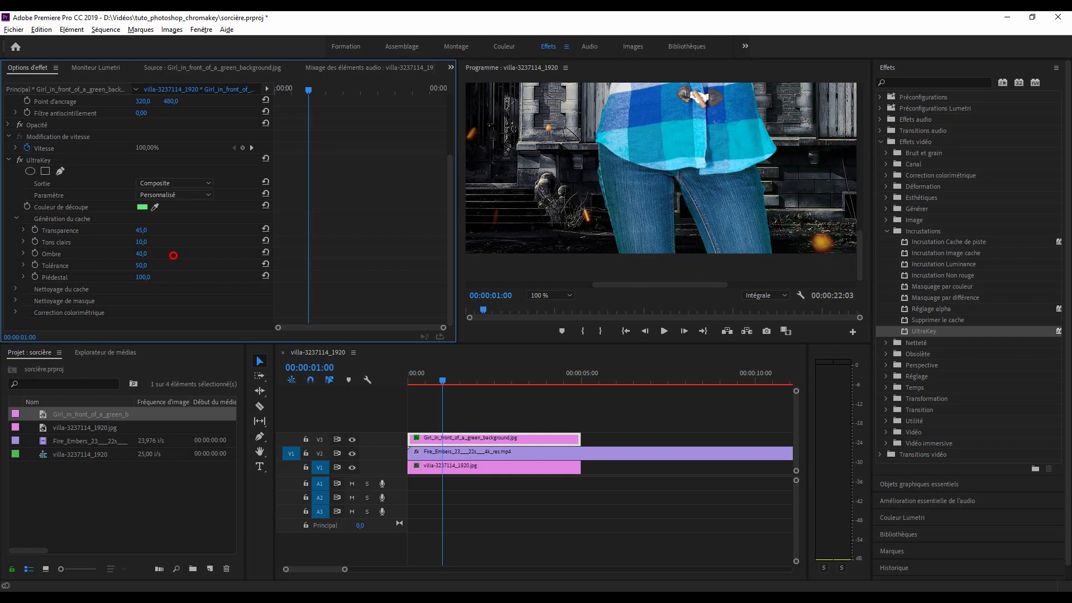
pyautogui.moveTo(862, 263); pyautogui.dragTo(856, 186)
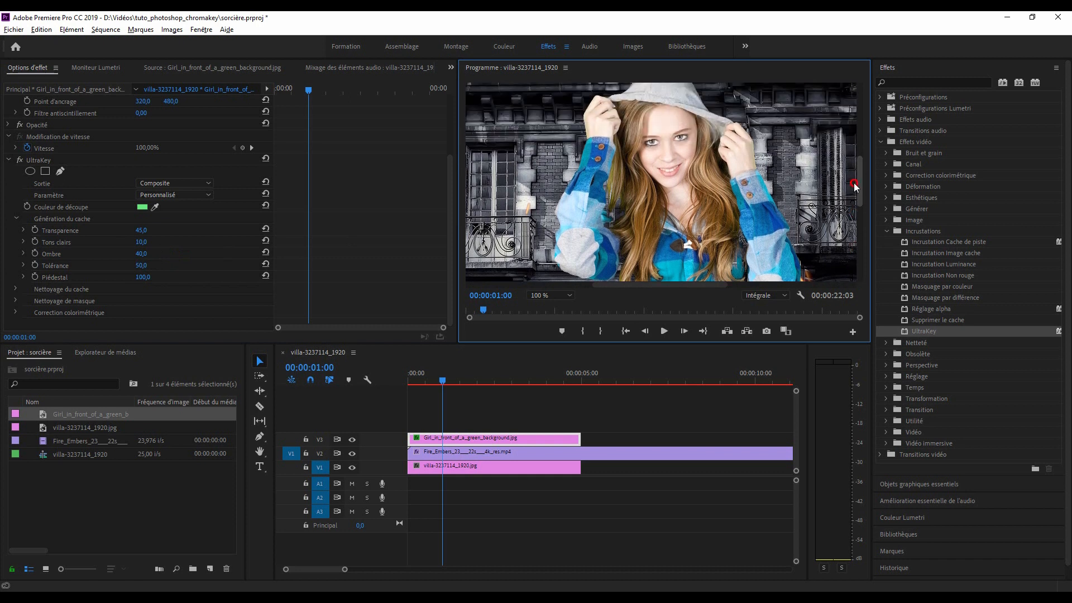
pyautogui.moveTo(854, 186)
pyautogui.mouseDown()
pyautogui.moveTo(859, 257)
pyautogui.moveTo(865, 176)
pyautogui.moveTo(865, 198)
pyautogui.mouseUp()
# Collapse the Modification de vitesse and UltraKey settings of the girl clip and switch to the Couleur workspace.
pyautogui.click(9, 137)
pyautogui.click(8, 159)
pyautogui.rightClick(76, 275)
pyautogui.click(75, 255)
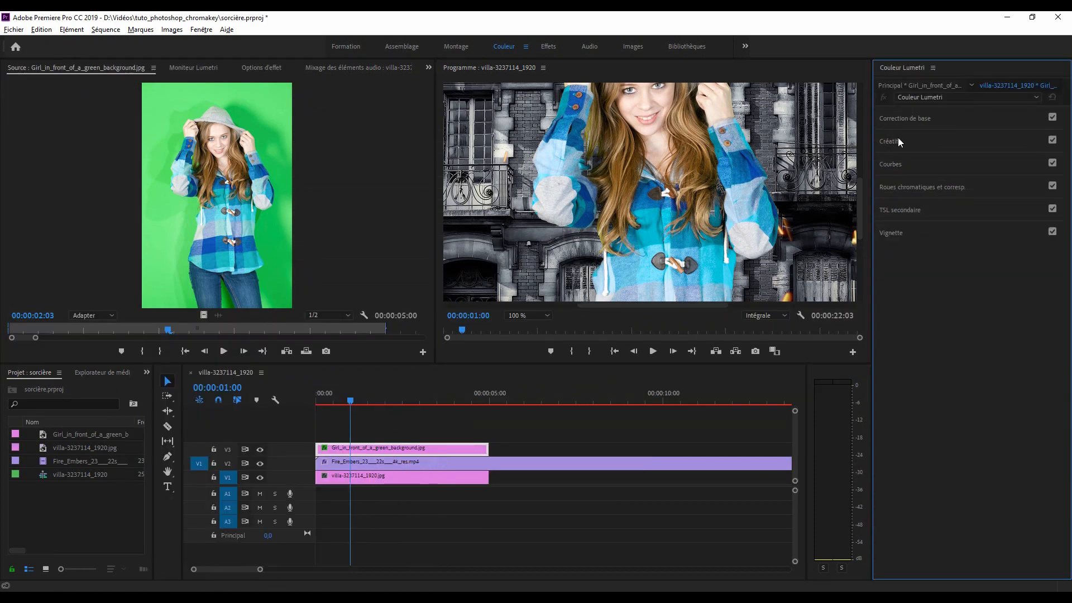
# Lower the girl clip's Saturation to 53,9 in the Créatif settings of Couleur Lumetri.
pyautogui.click(915, 136)
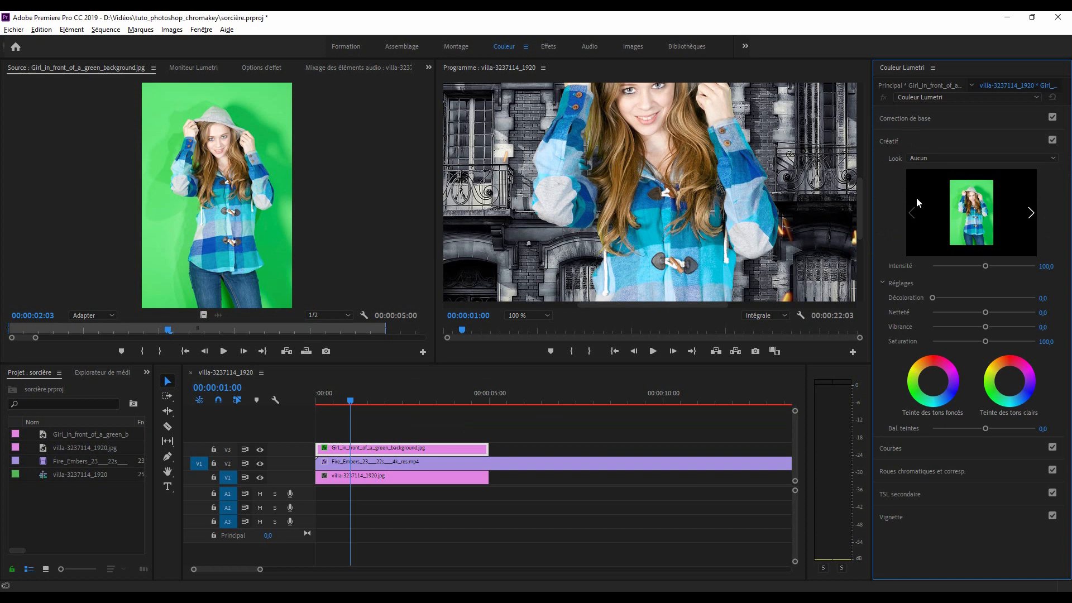
pyautogui.click(518, 316)
pyautogui.click(533, 330)
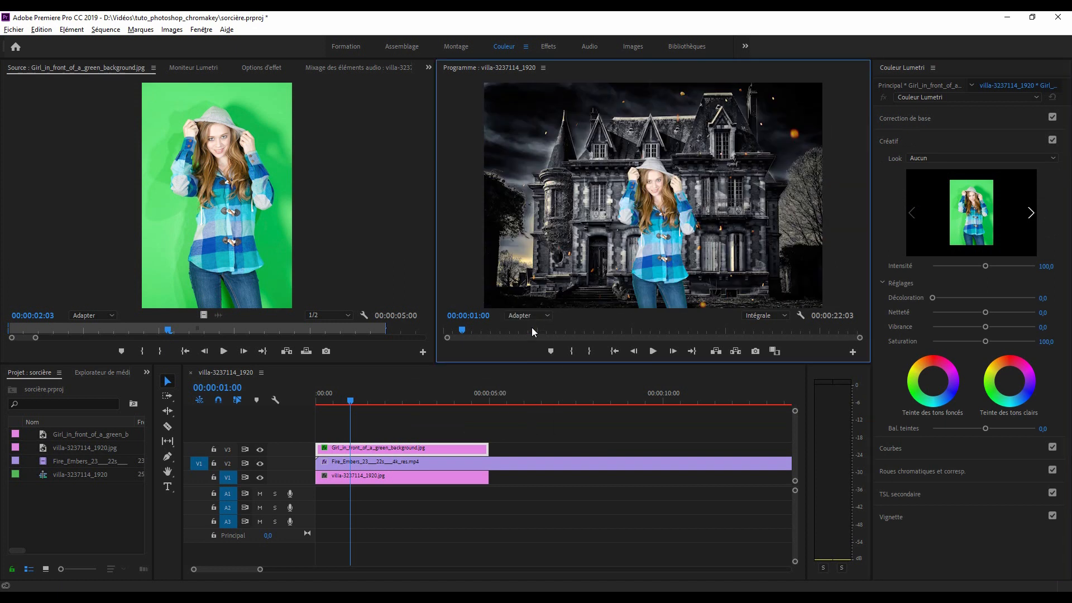
pyautogui.moveTo(975, 344); pyautogui.dragTo(958, 344)
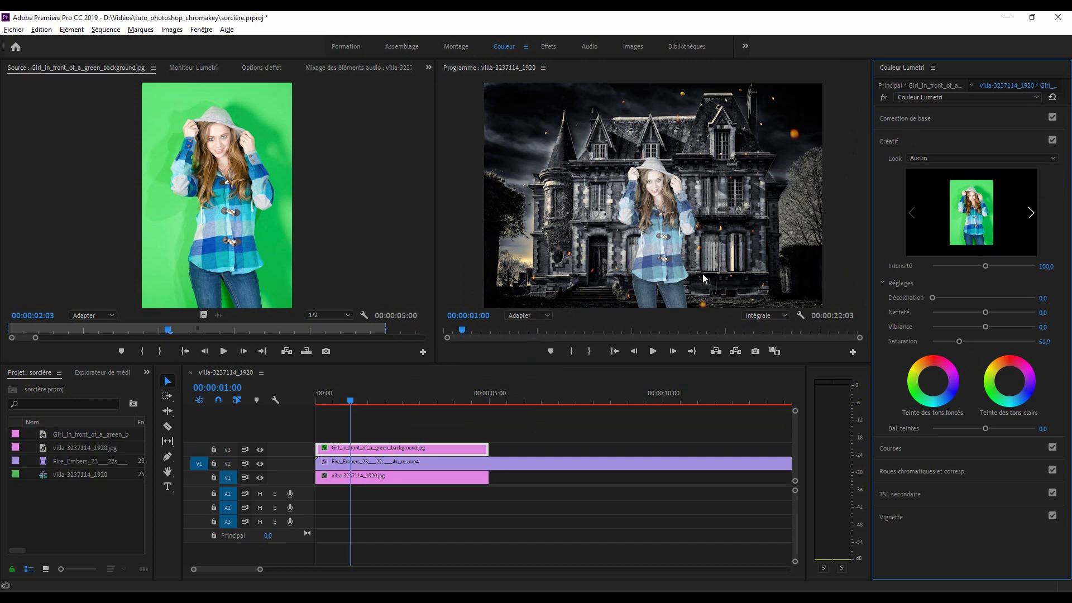